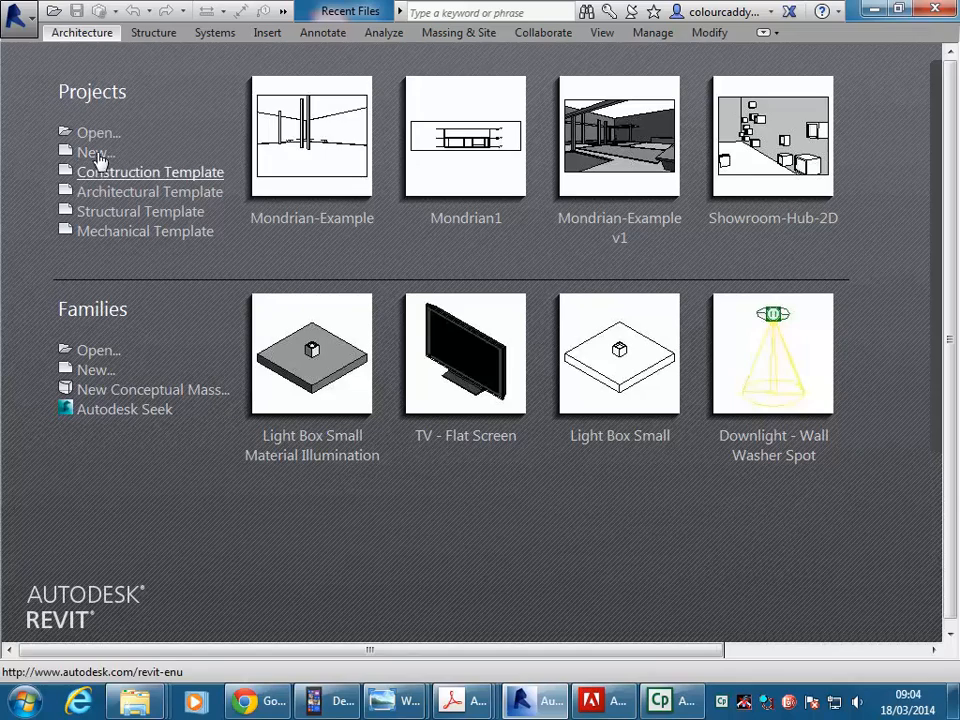
Create a new project based on the Architectural Template.
{"action": "left_click", "coordinate": [97, 153]}
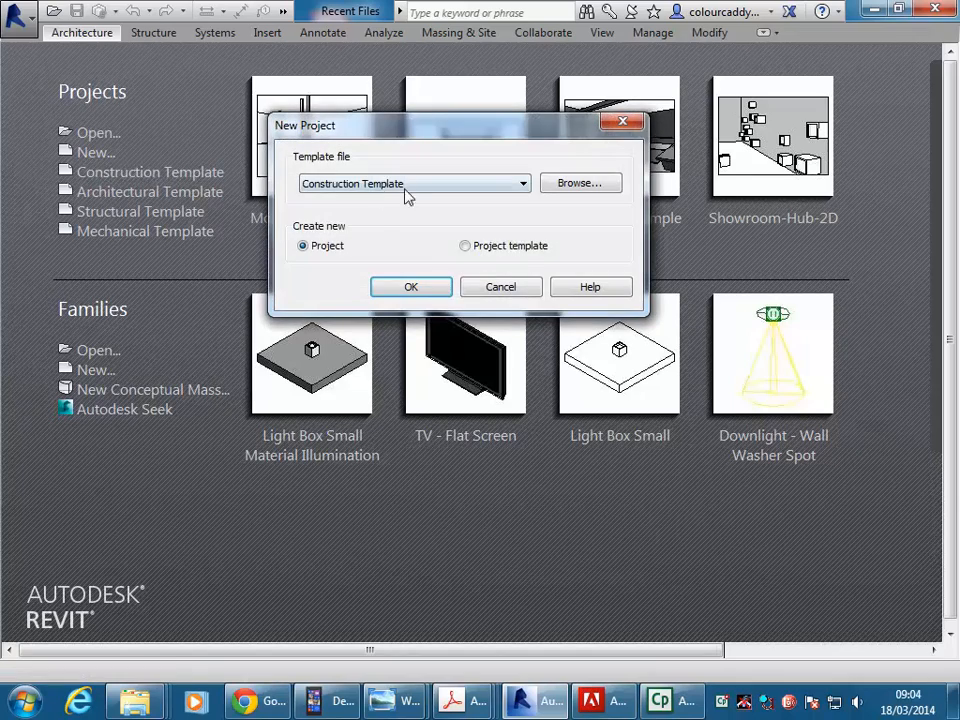
{"action": "left_click", "coordinate": [404, 191]}
{"action": "left_click", "coordinate": [384, 223]}
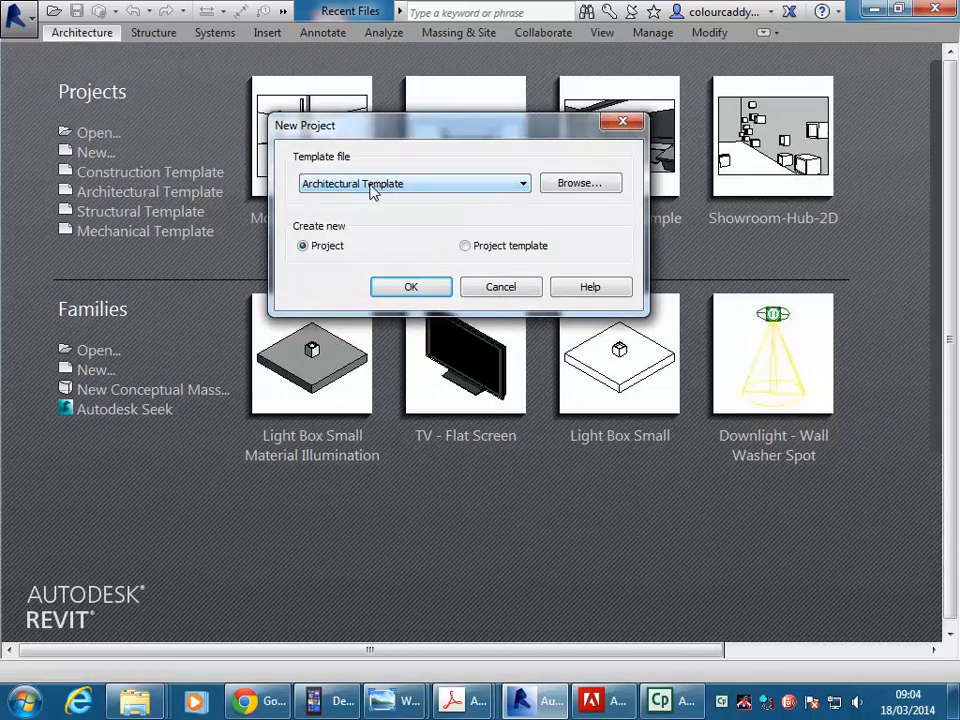
{"action": "left_click", "coordinate": [413, 291]}
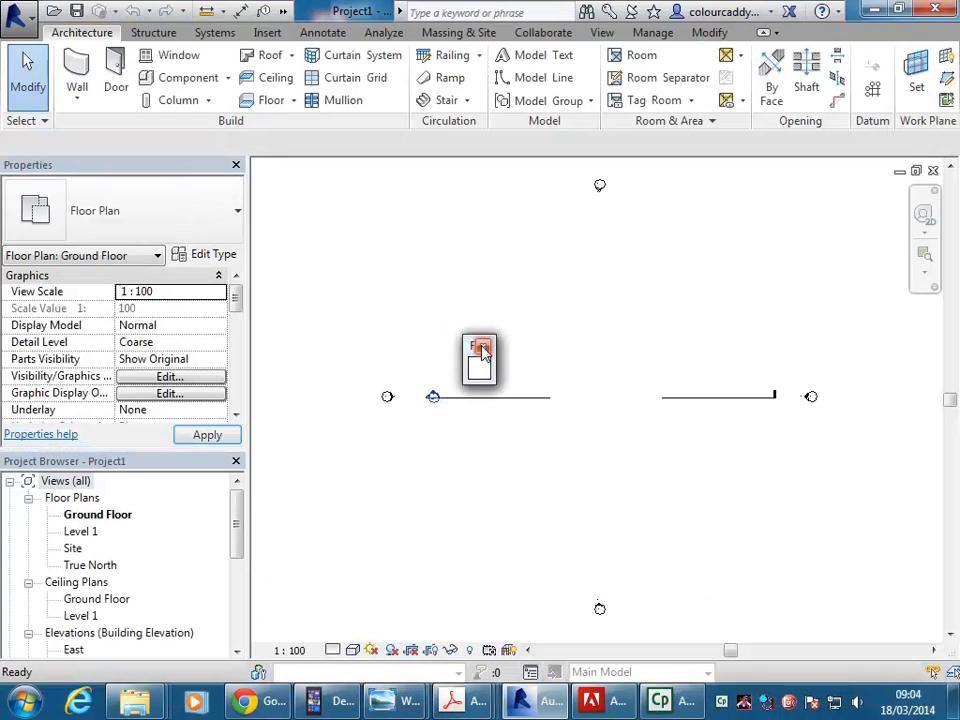
{"action": "middle_click_drag", "start_coordinate": [559, 337], "coordinate": [550, 335]}
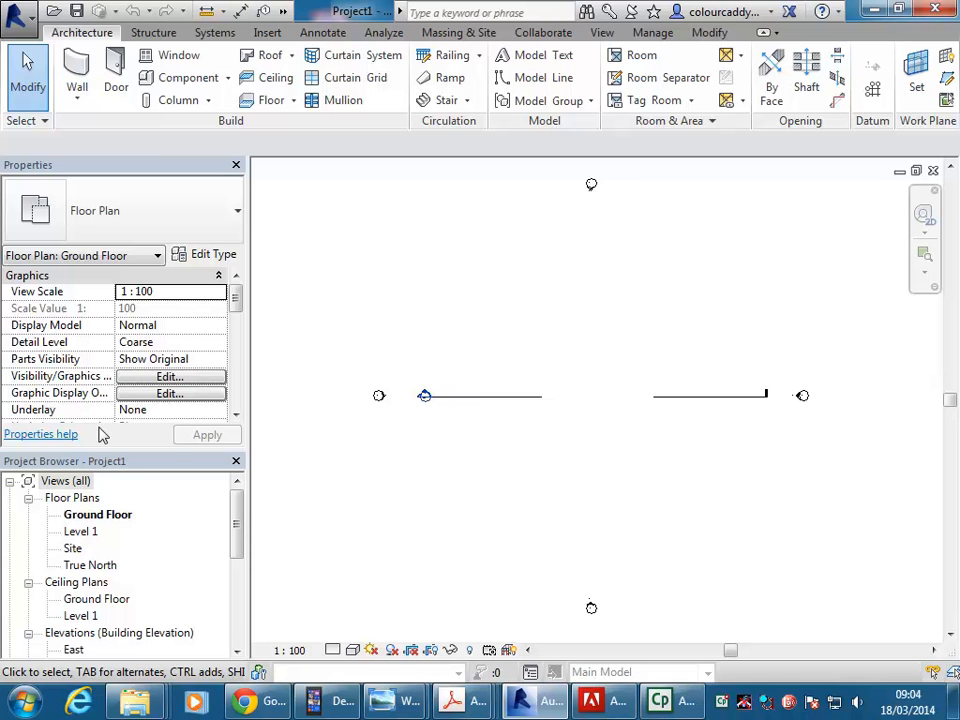
Duplicate the Ground Floor floor plan as an independent view without detailing.
{"action": "right_click", "coordinate": [92, 517]}
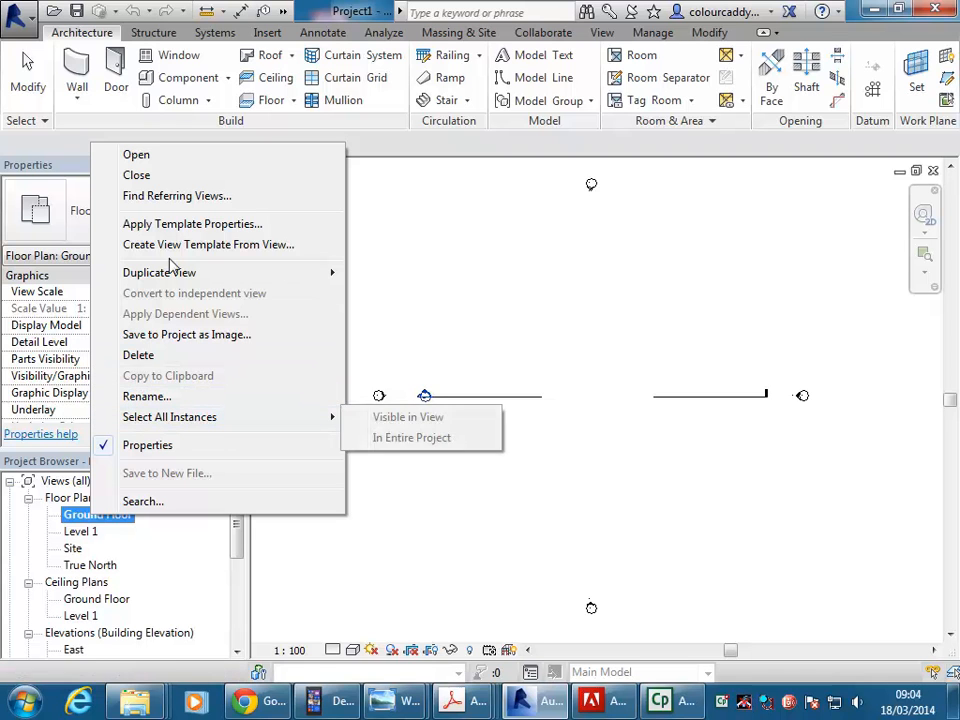
{"action": "mouse_move", "coordinate": [189, 276]}
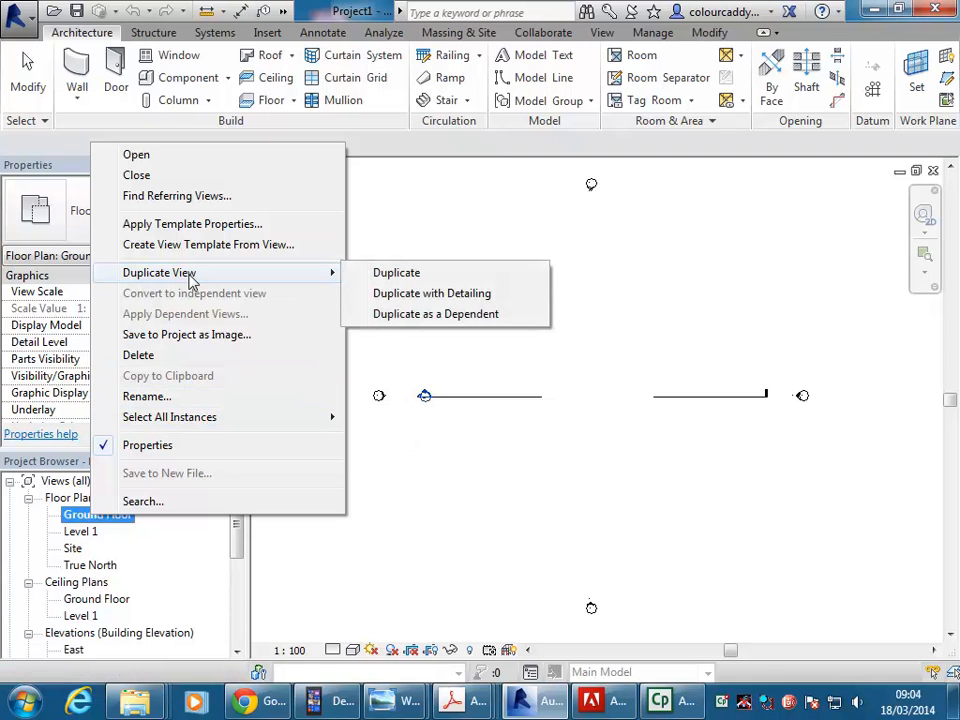
{"action": "left_click", "coordinate": [405, 282]}
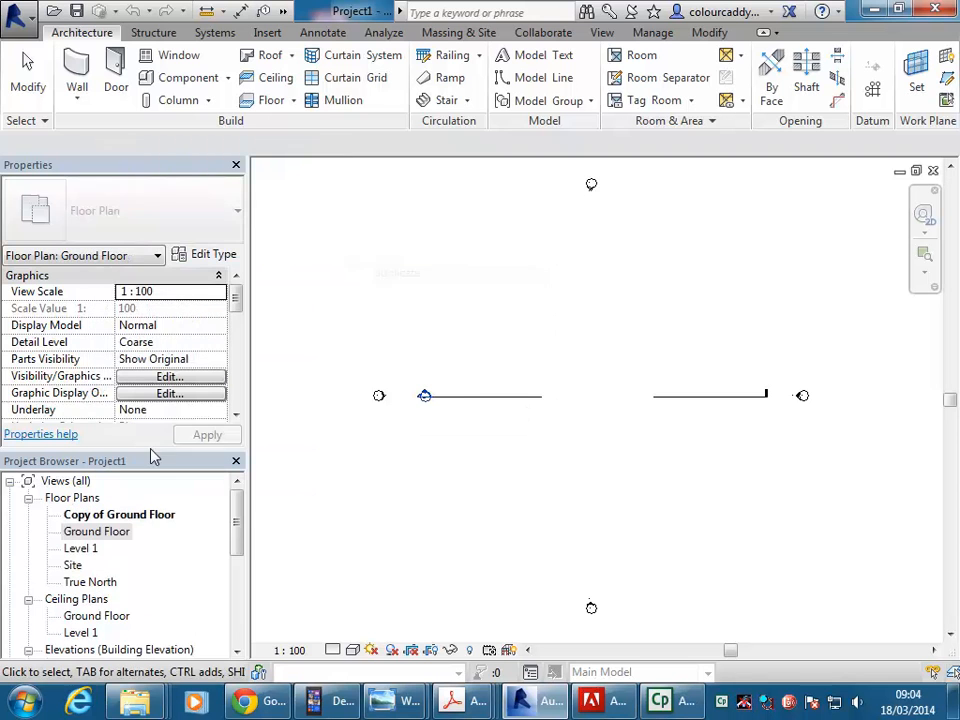
Rename the copied ground floor view as "Ground Floor w plan".
{"action": "right_click", "coordinate": [100, 522]}
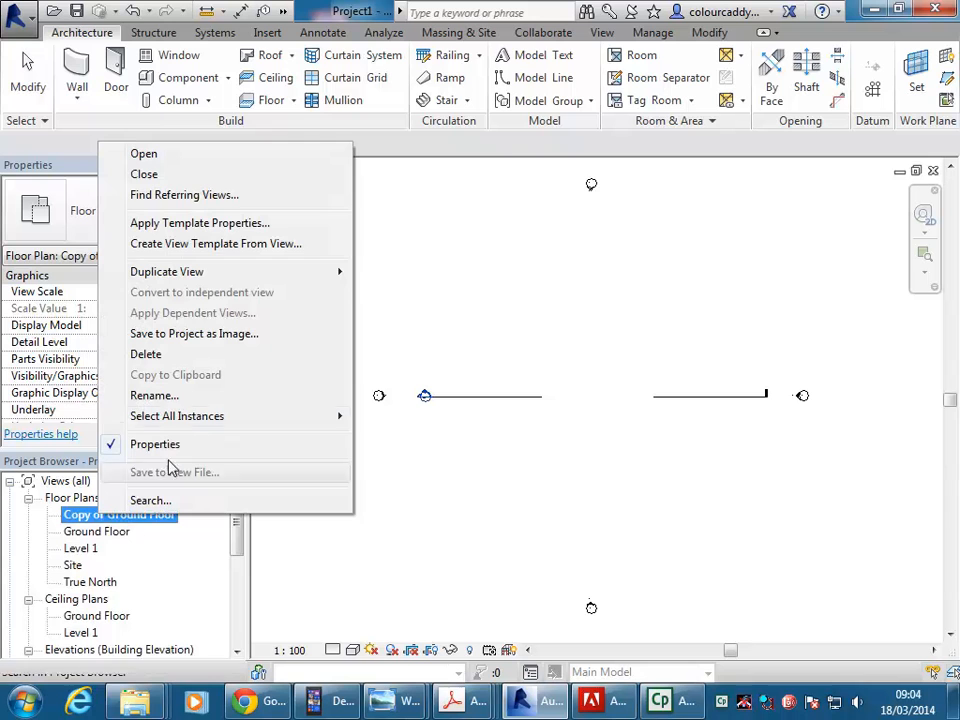
{"action": "left_click", "coordinate": [150, 396]}
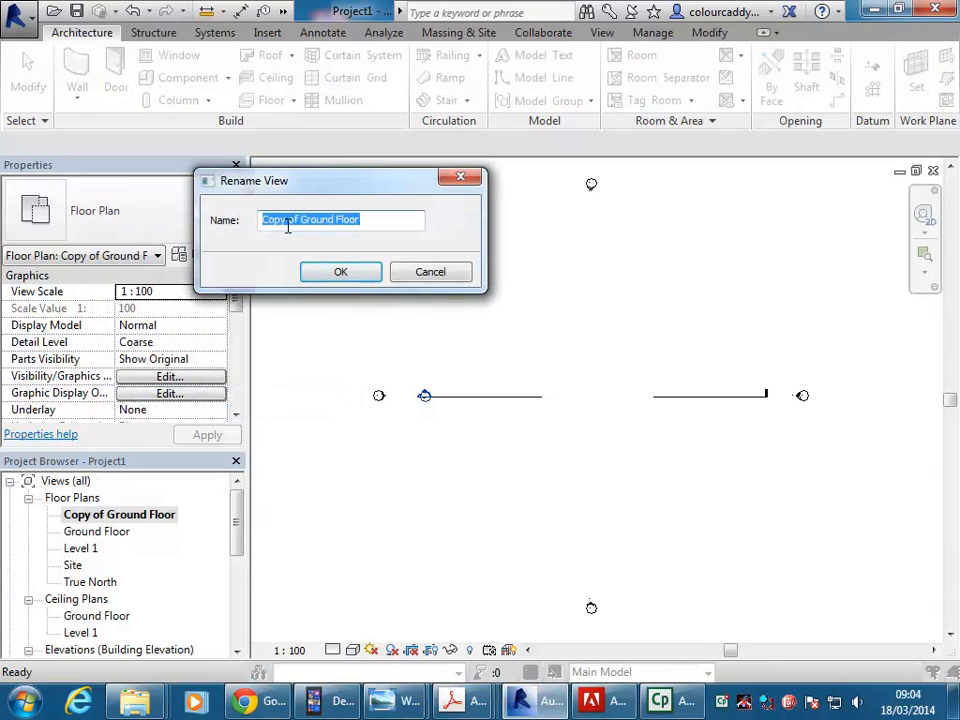
{"action": "left_click_drag", "start_coordinate": [300, 220], "coordinate": [228, 219]}
{"action": "key", "text": "Delete"}
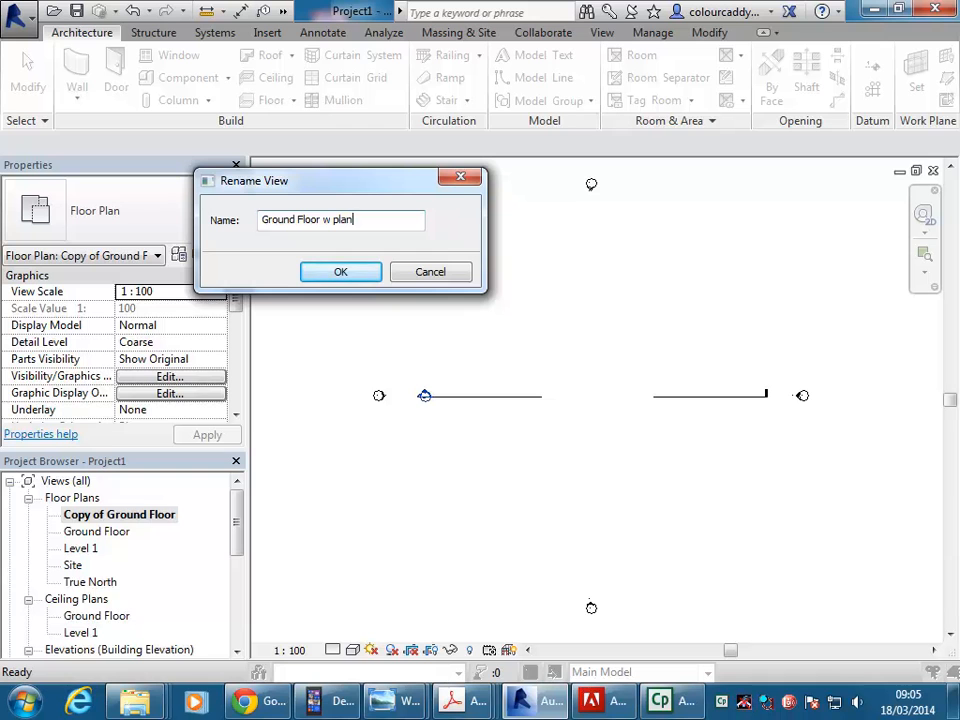
{"action": "left_click", "coordinate": [340, 272]}
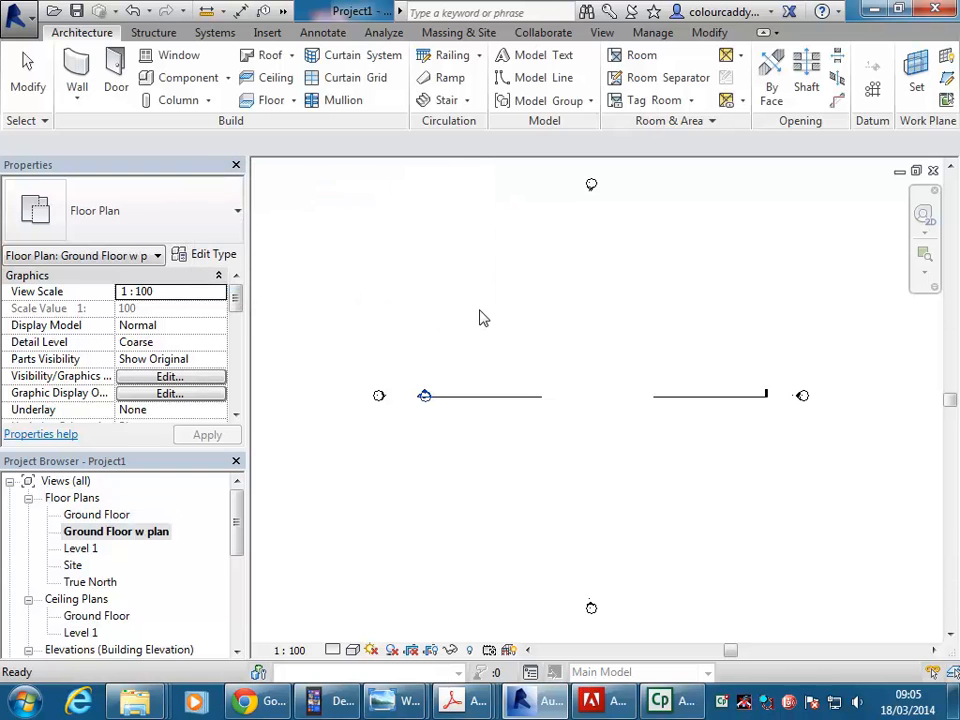
Start an image import and browse on StudentResources (P:) to EDU_DC_InteriorDesign, CAD 2, Existing Drawings & Photos.
{"action": "left_click", "coordinate": [266, 33]}
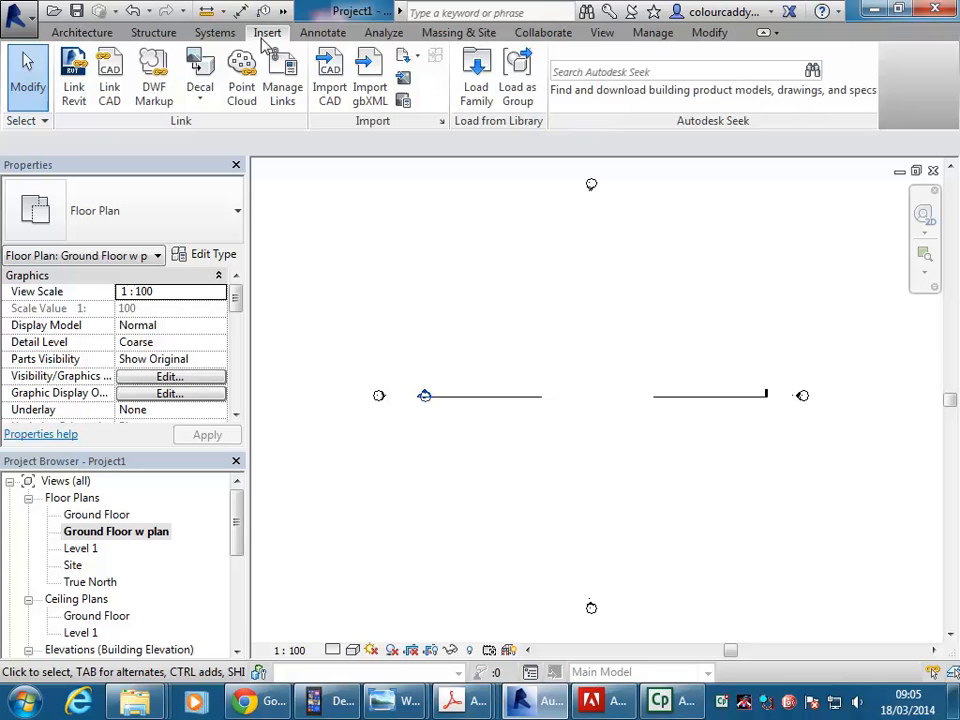
{"action": "left_click", "coordinate": [403, 79]}
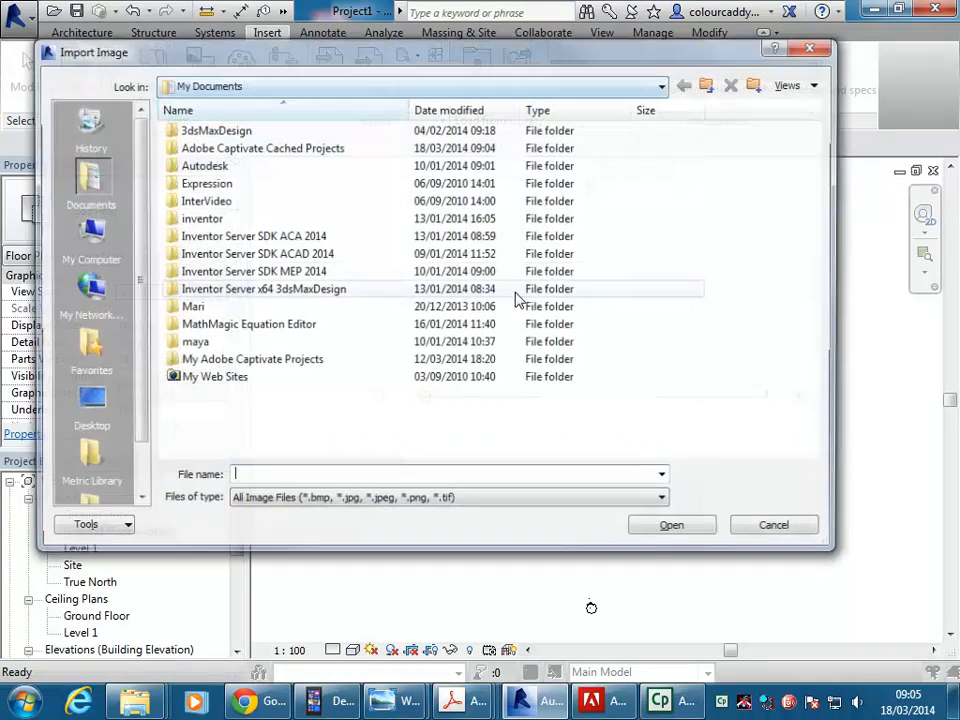
{"action": "left_click", "coordinate": [251, 85]}
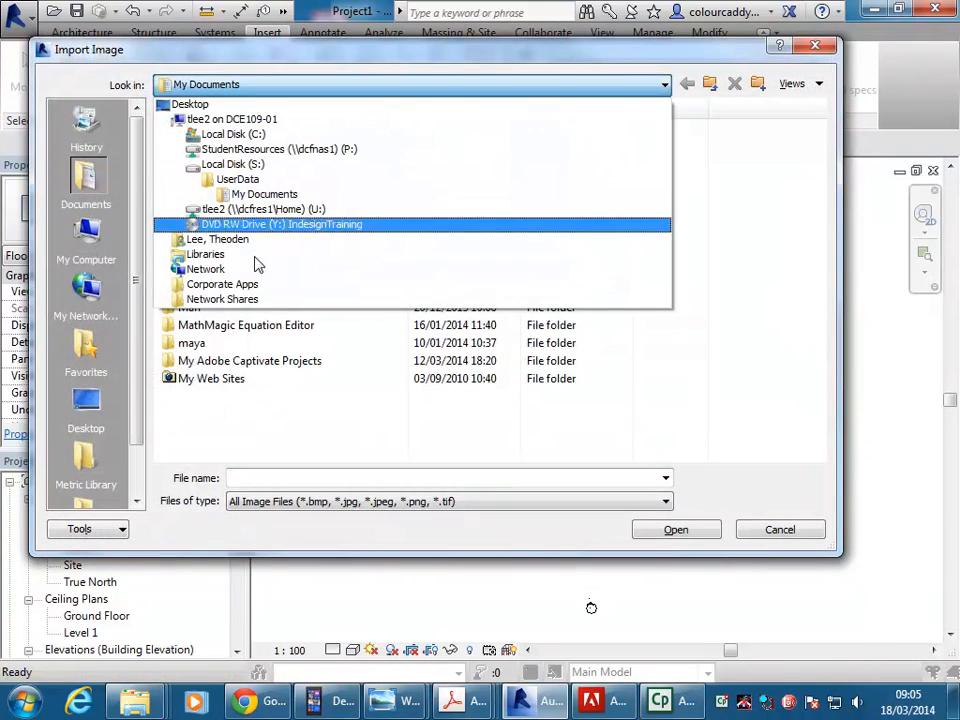
{"action": "left_click", "coordinate": [270, 214]}
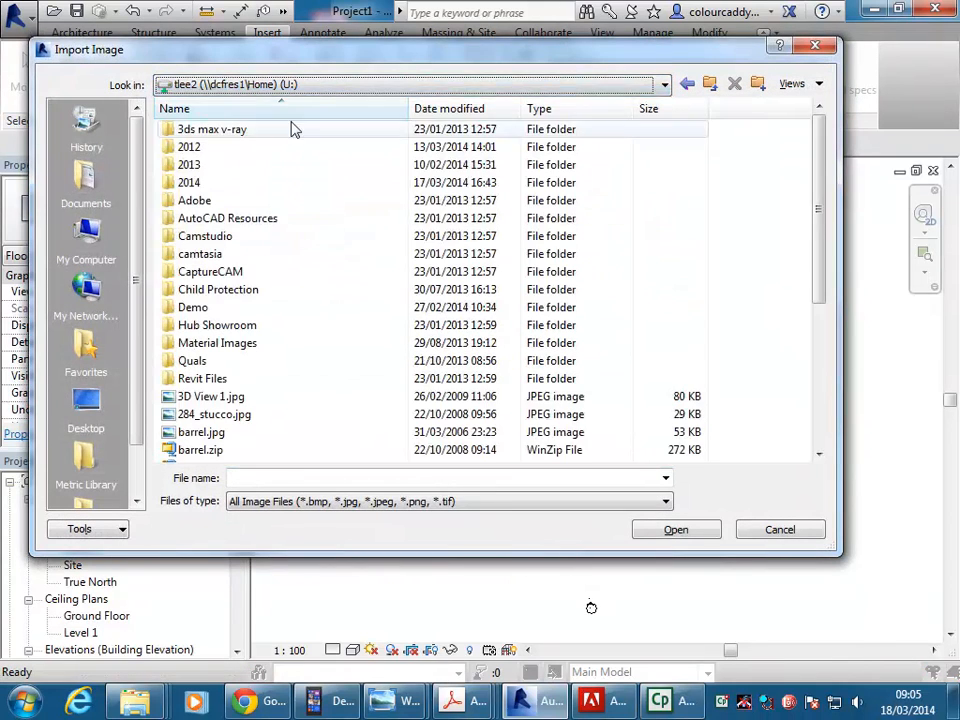
{"action": "left_click", "coordinate": [321, 88]}
{"action": "left_click", "coordinate": [295, 150]}
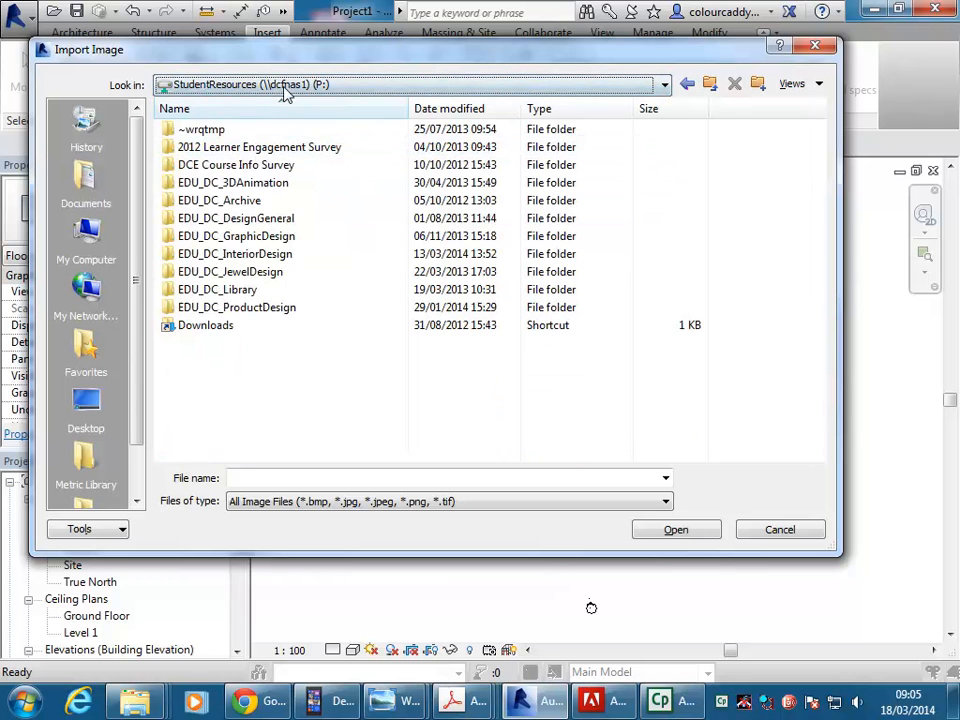
{"action": "double_click", "coordinate": [251, 259]}
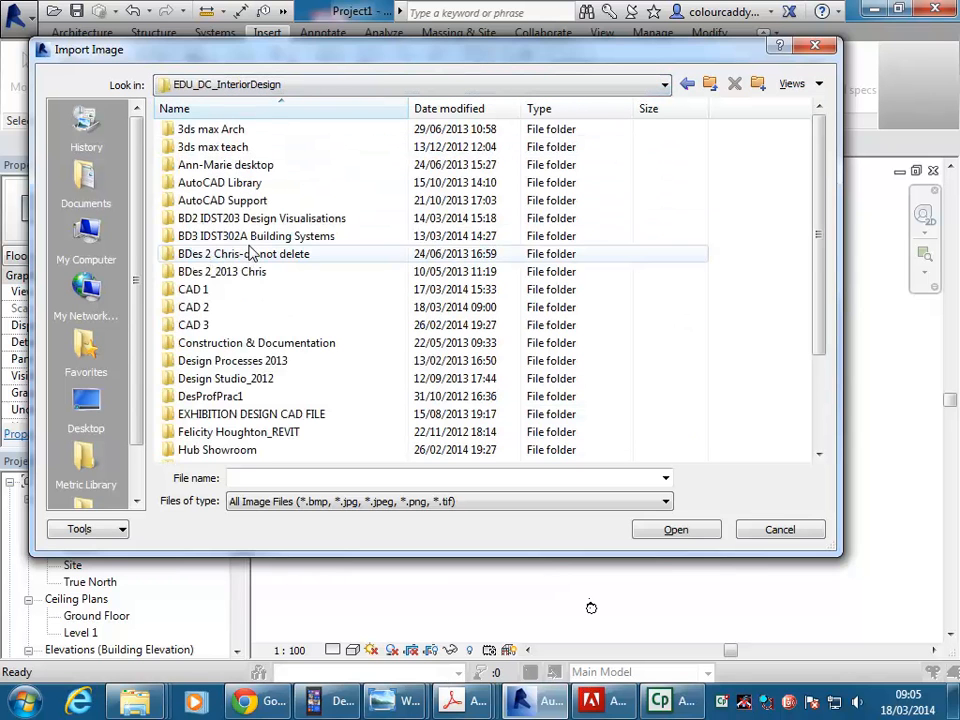
{"action": "left_click", "coordinate": [252, 86]}
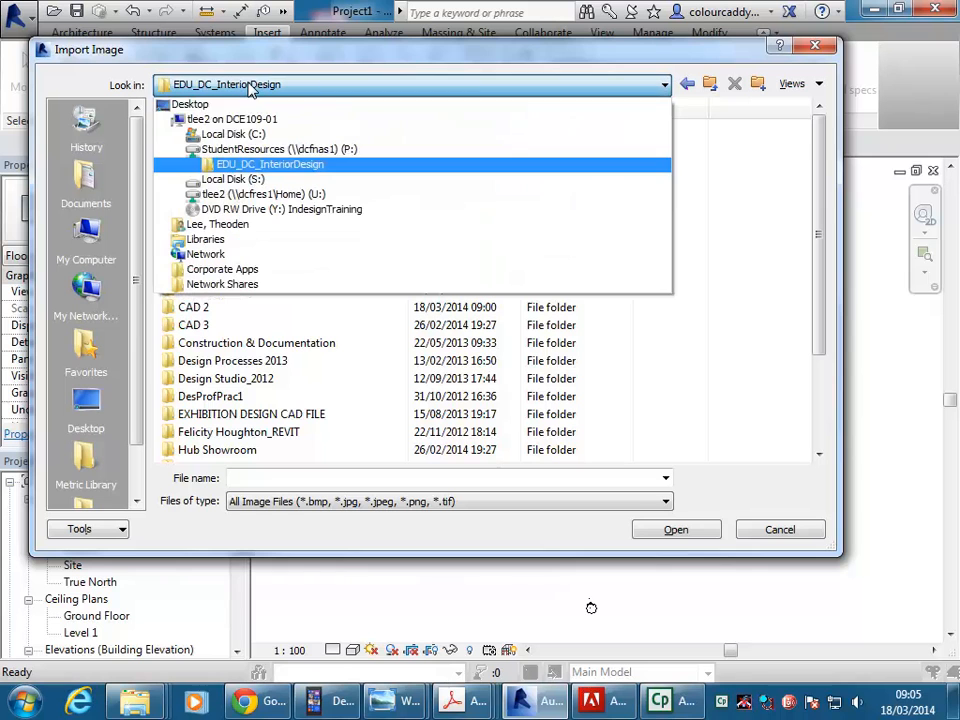
{"action": "left_click", "coordinate": [261, 172]}
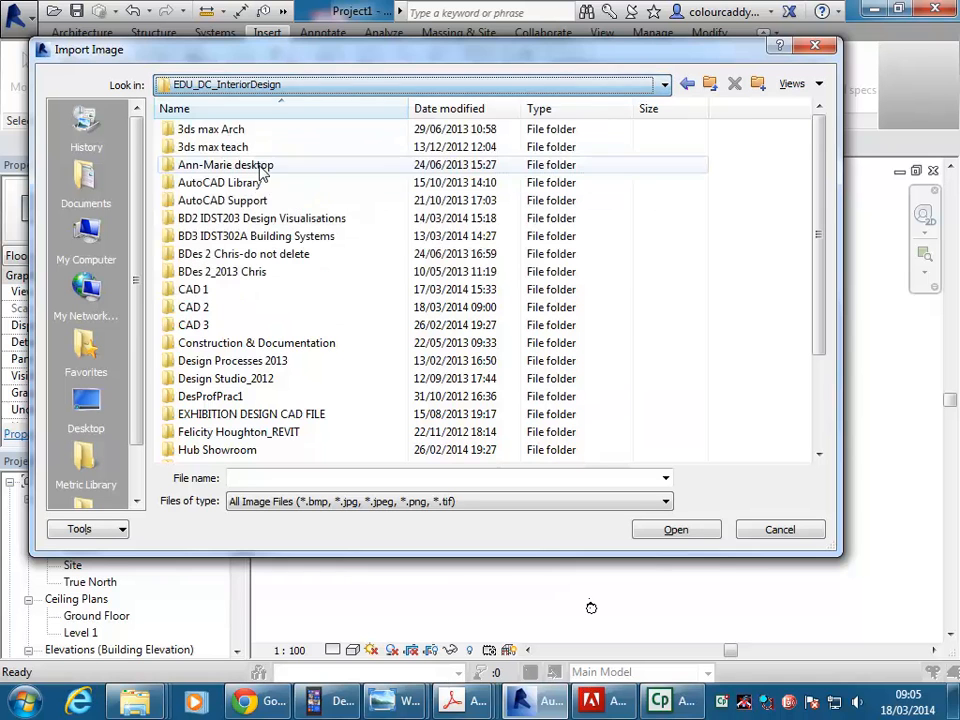
{"action": "double_click", "coordinate": [211, 308]}
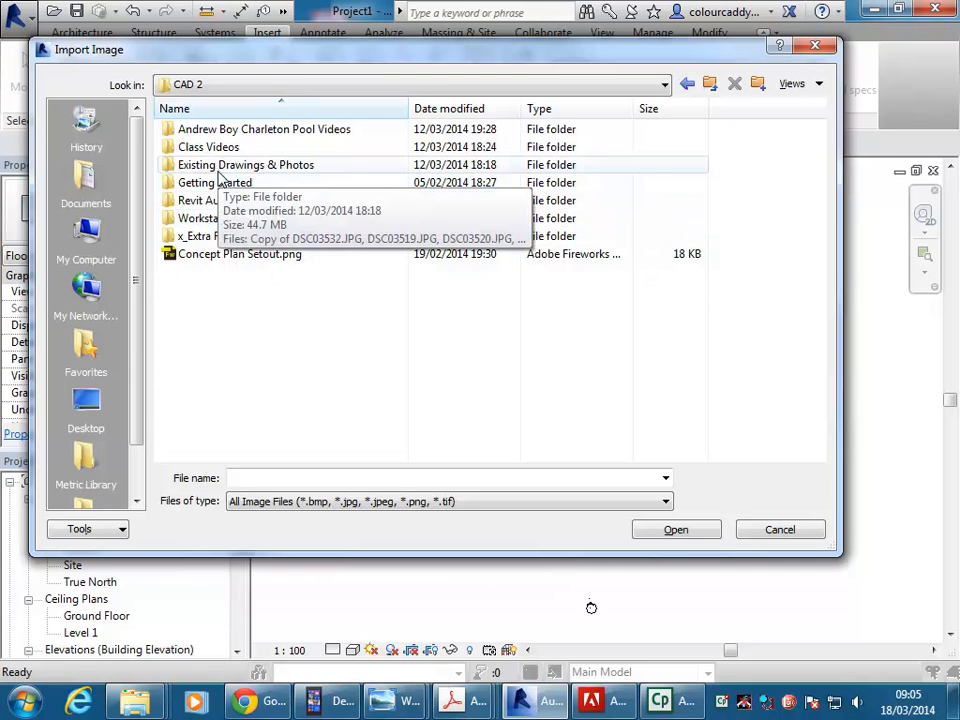
{"action": "double_click", "coordinate": [230, 166]}
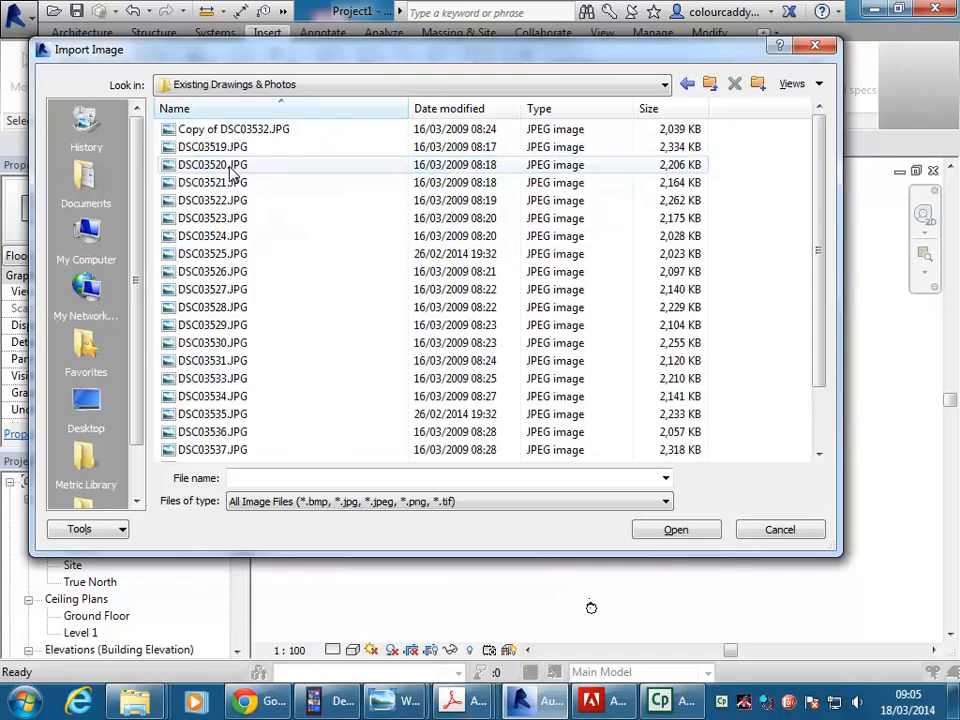
Import Plan.jpg and place it in the middle of the floor plan view between the elevation markers.
{"action": "left_click", "coordinate": [175, 325]}
{"action": "scroll", "coordinate": [186, 274], "scroll_direction": "down", "scroll_amount": 2}
{"action": "left_click", "coordinate": [184, 397]}
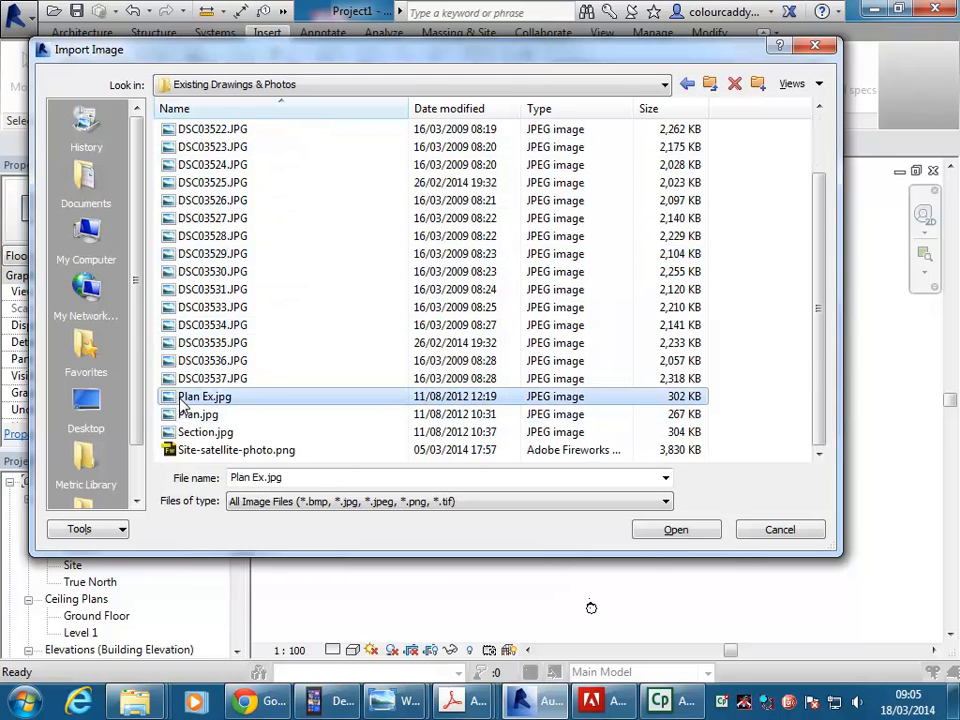
{"action": "left_click", "coordinate": [188, 414]}
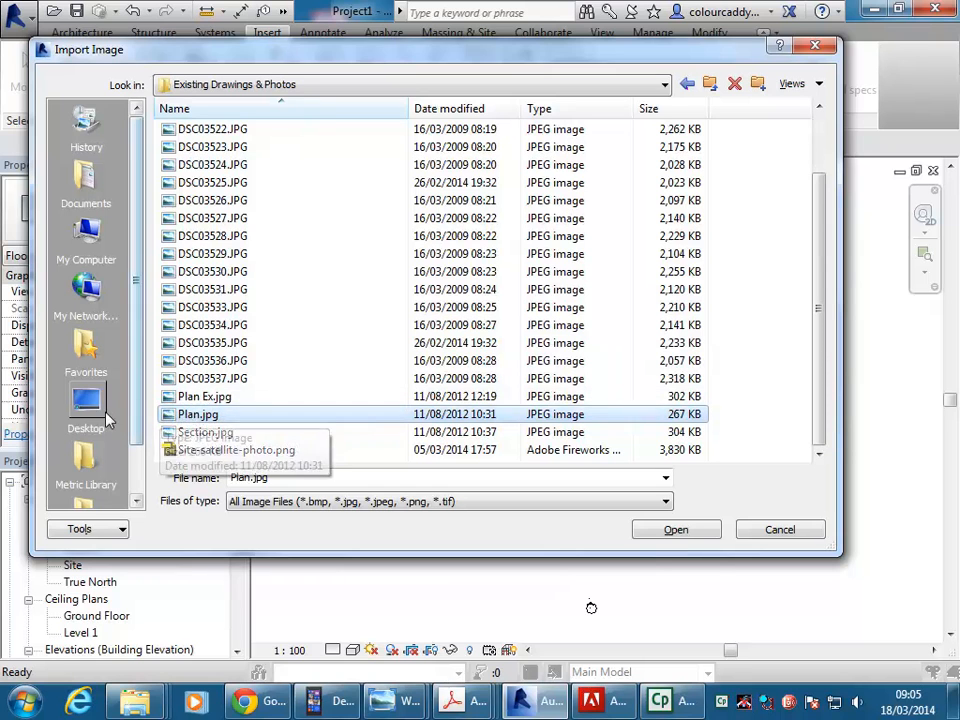
{"action": "left_click", "coordinate": [671, 533]}
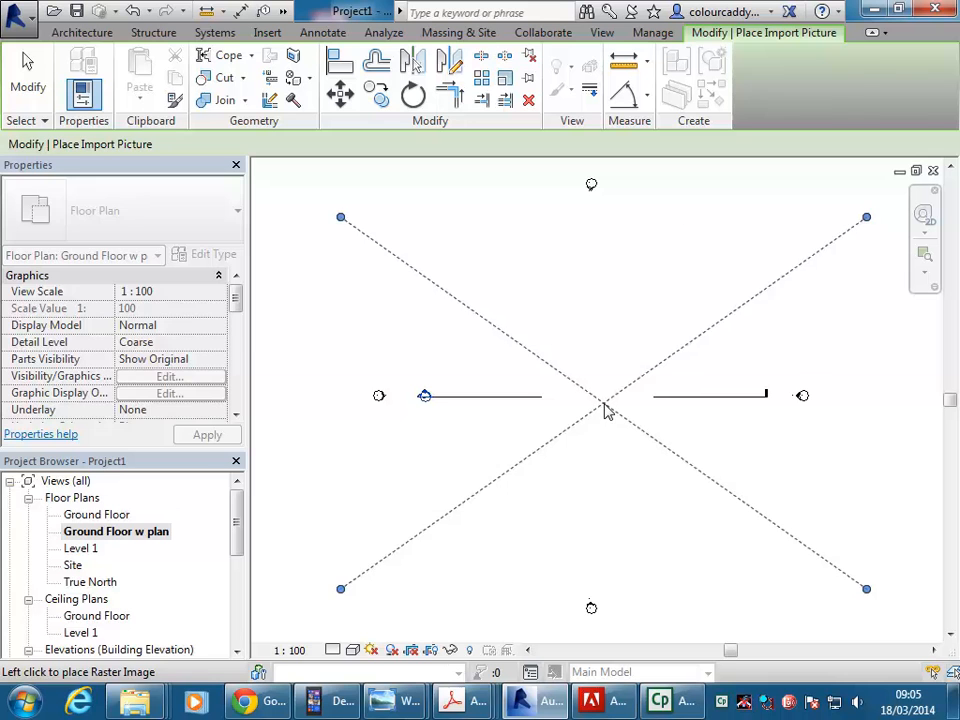
{"action": "left_click", "coordinate": [604, 410]}
{"action": "left_click", "coordinate": [276, 305]}
{"action": "scroll", "coordinate": [317, 310], "scroll_direction": "down", "scroll_amount": 1}
{"action": "middle_click_drag", "start_coordinate": [319, 311], "coordinate": [393, 314]}
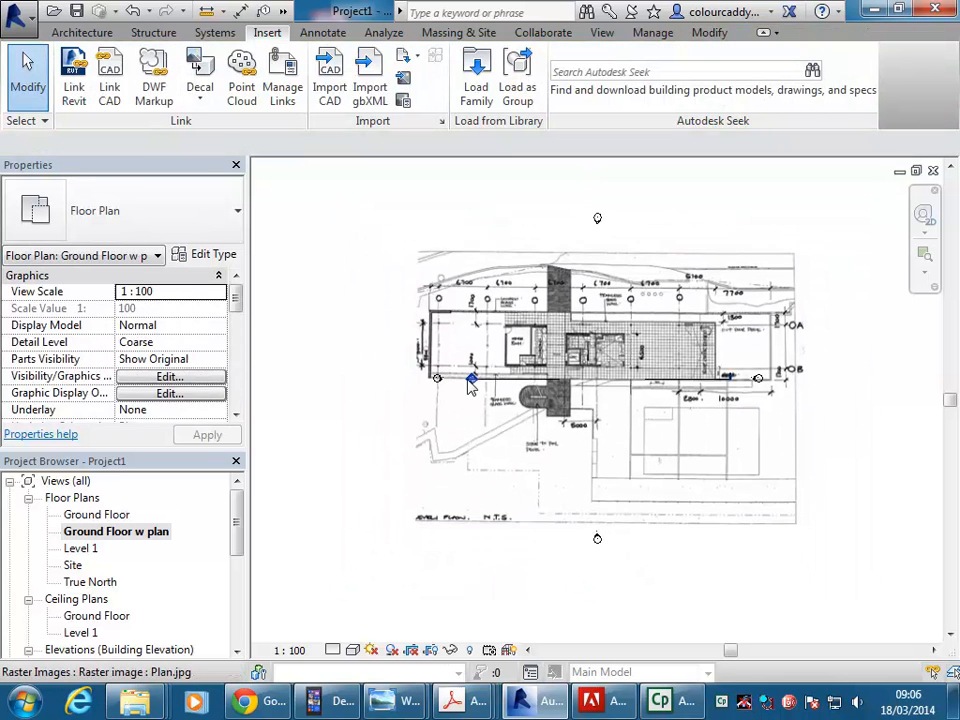
{"action": "left_click", "coordinate": [463, 278]}
{"action": "left_click", "coordinate": [317, 310]}
{"action": "scroll", "coordinate": [399, 321], "scroll_direction": "down", "scroll_amount": 1}
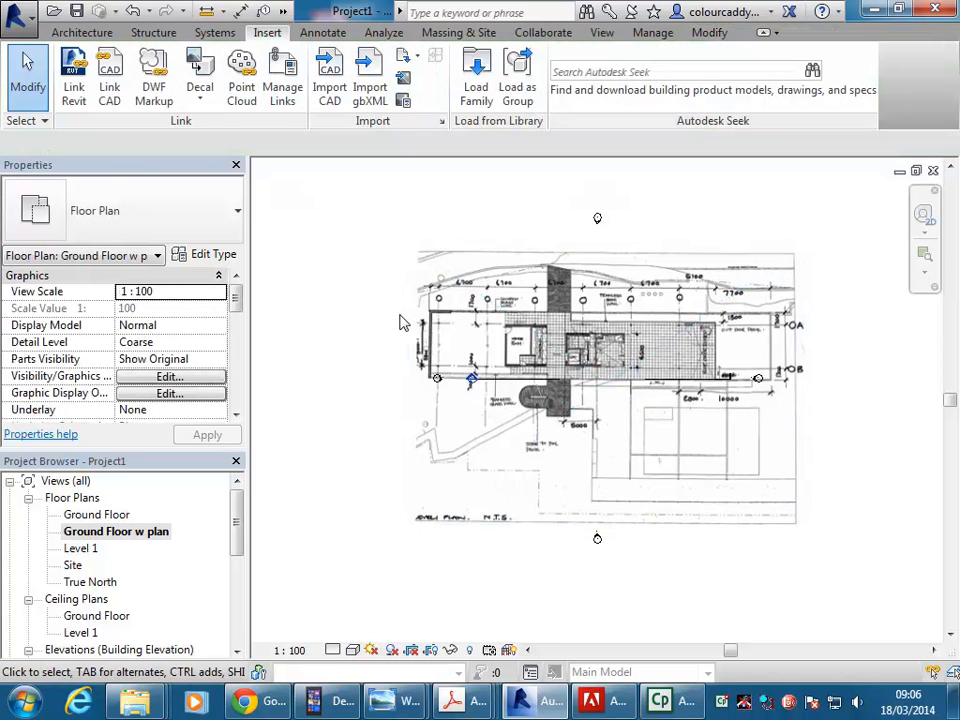
{"action": "middle_click_drag", "start_coordinate": [399, 321], "coordinate": [383, 327]}
{"action": "scroll", "coordinate": [385, 326], "scroll_direction": "up", "scroll_amount": 2}
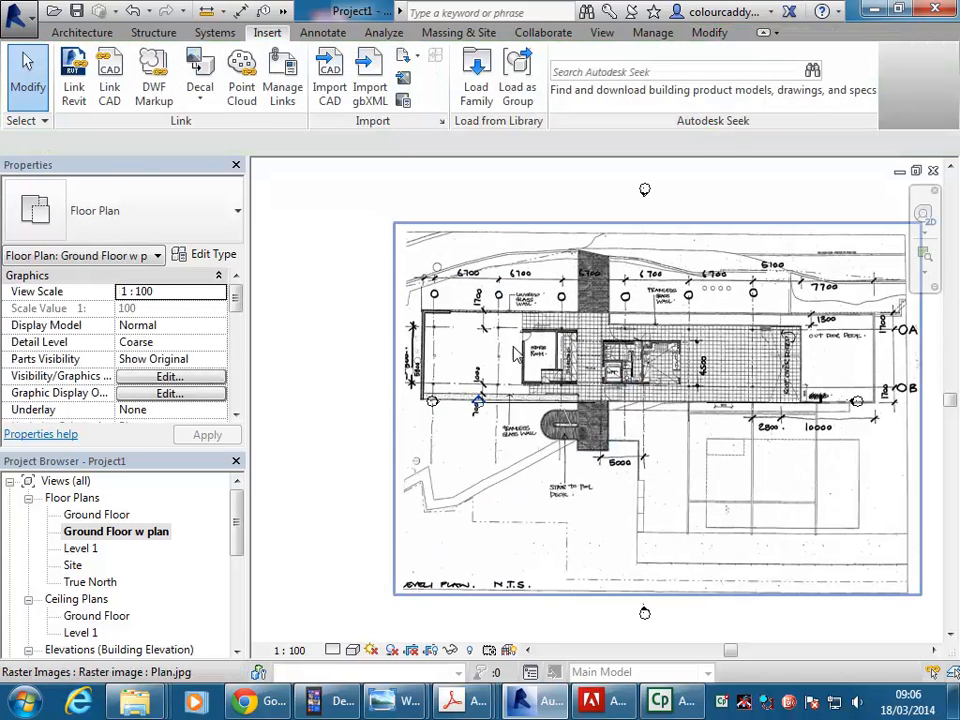
Move the Plan.jpg image slightly down and to the right relative to the elevation markers, and leave it deselected.
{"action": "left_click", "coordinate": [392, 266]}
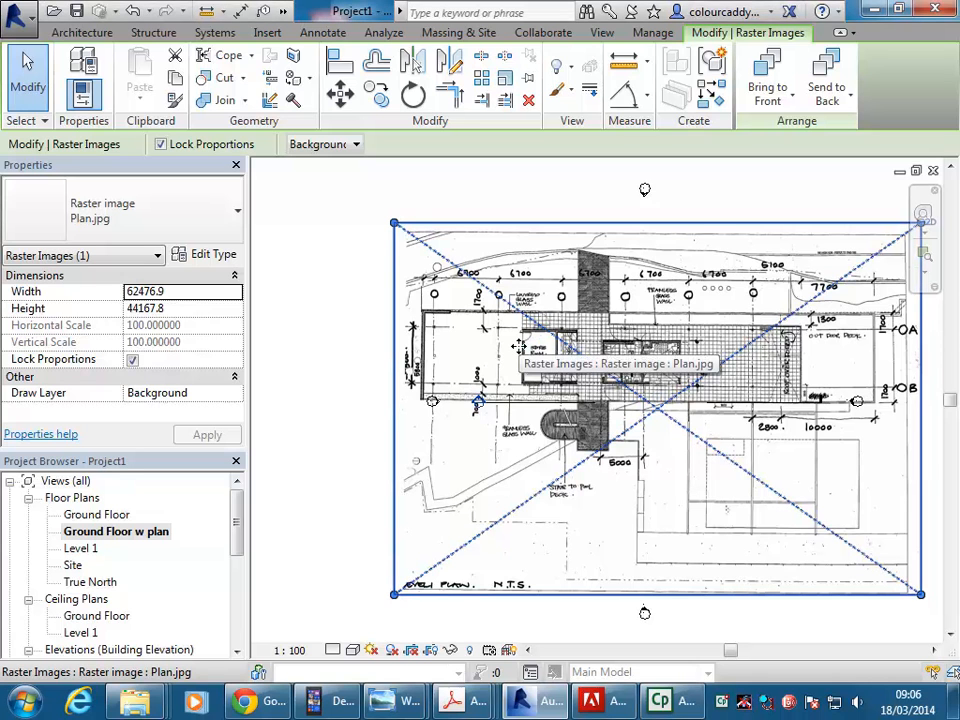
{"action": "middle_click_drag", "start_coordinate": [602, 362], "coordinate": [557, 356]}
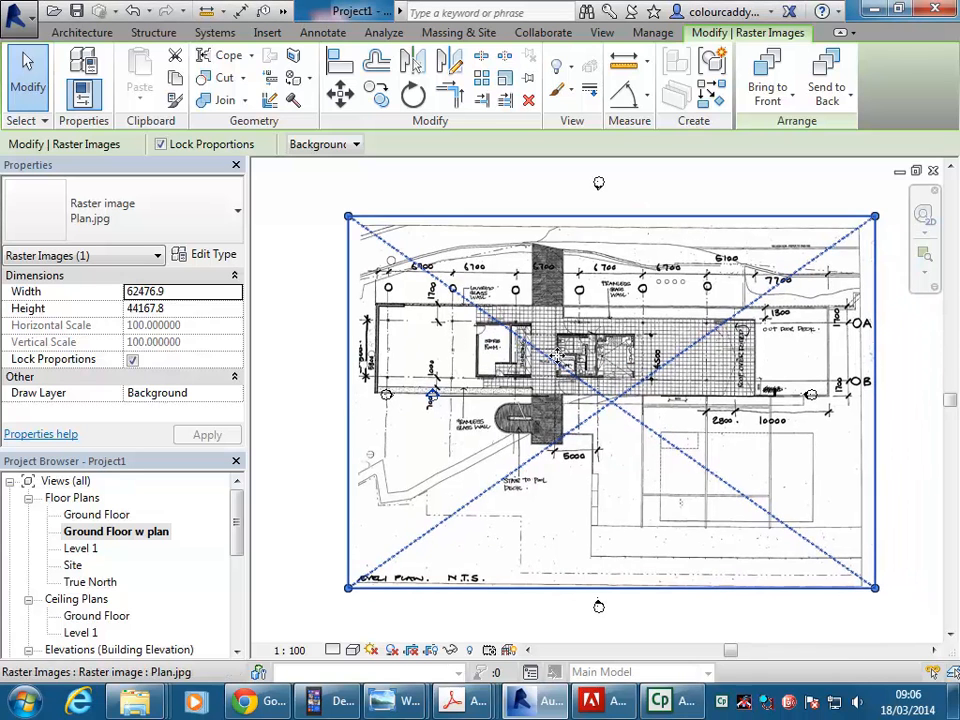
{"action": "scroll", "coordinate": [557, 356], "scroll_direction": "down", "scroll_amount": 1}
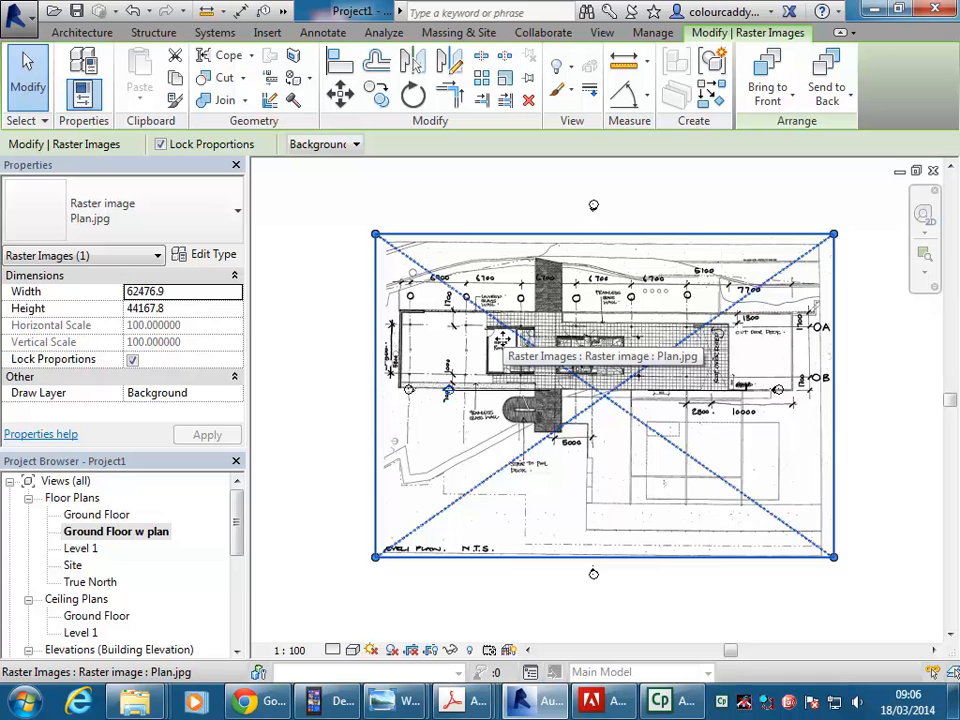
{"action": "left_click_drag", "start_coordinate": [503, 338], "coordinate": [514, 355]}
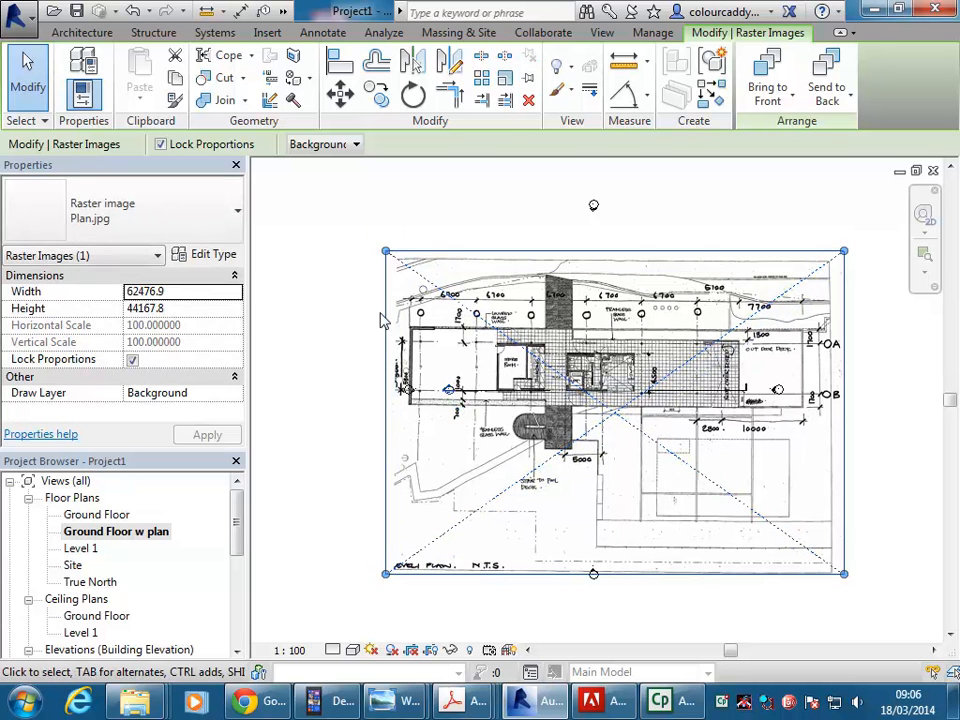
{"action": "left_click", "coordinate": [353, 313]}
{"action": "middle_click_drag", "start_coordinate": [353, 320], "coordinate": [341, 325]}
{"action": "left_click", "coordinate": [388, 276]}
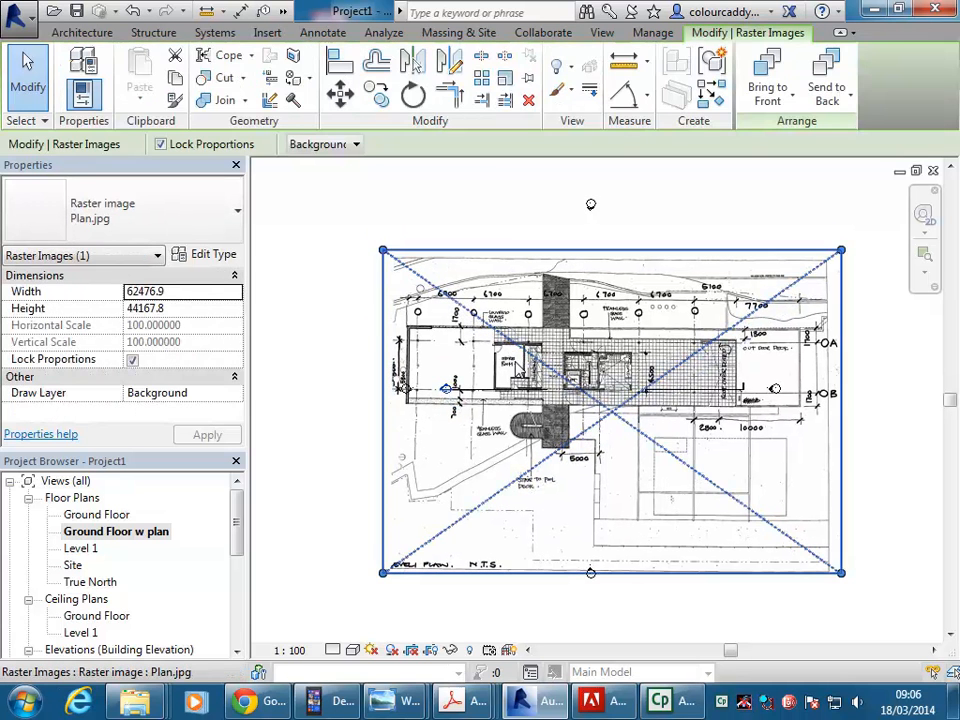
{"action": "left_click", "coordinate": [343, 287]}
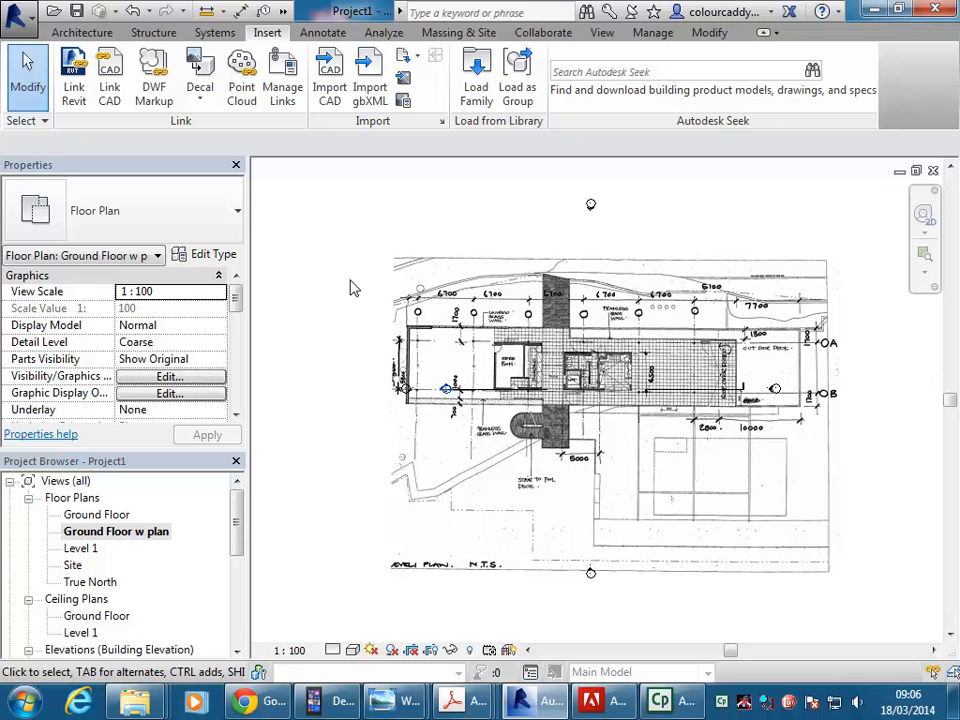
Examine the Plan.jpg image's column lines and written spacing dimensions along the building, leaving the image deselected.
{"action": "left_click", "coordinate": [78, 33]}
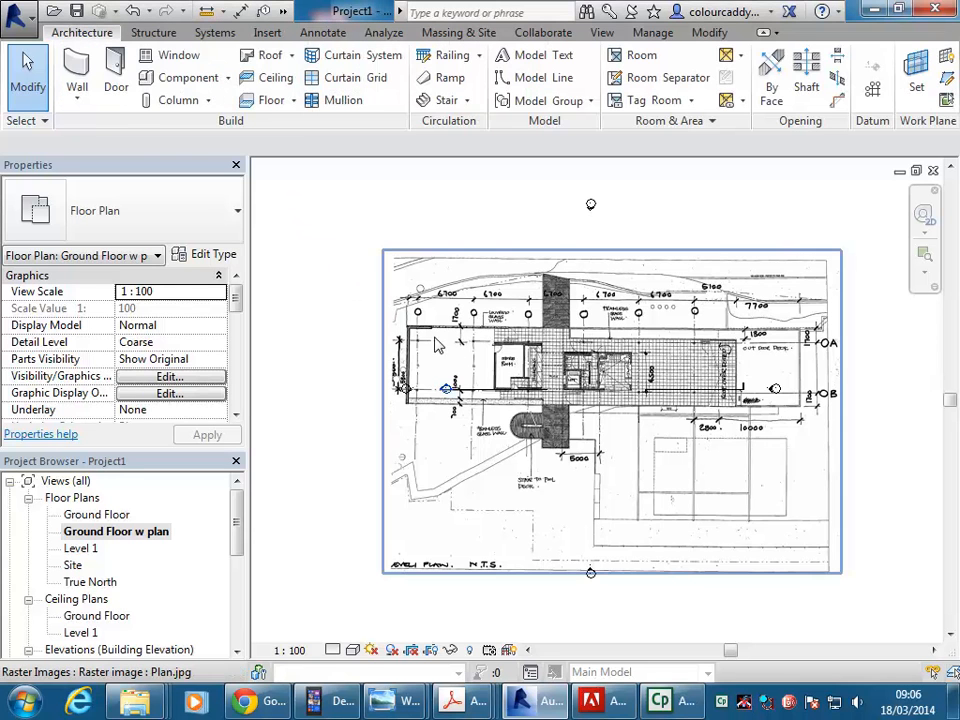
{"action": "scroll", "coordinate": [440, 342], "scroll_direction": "up", "scroll_amount": 4}
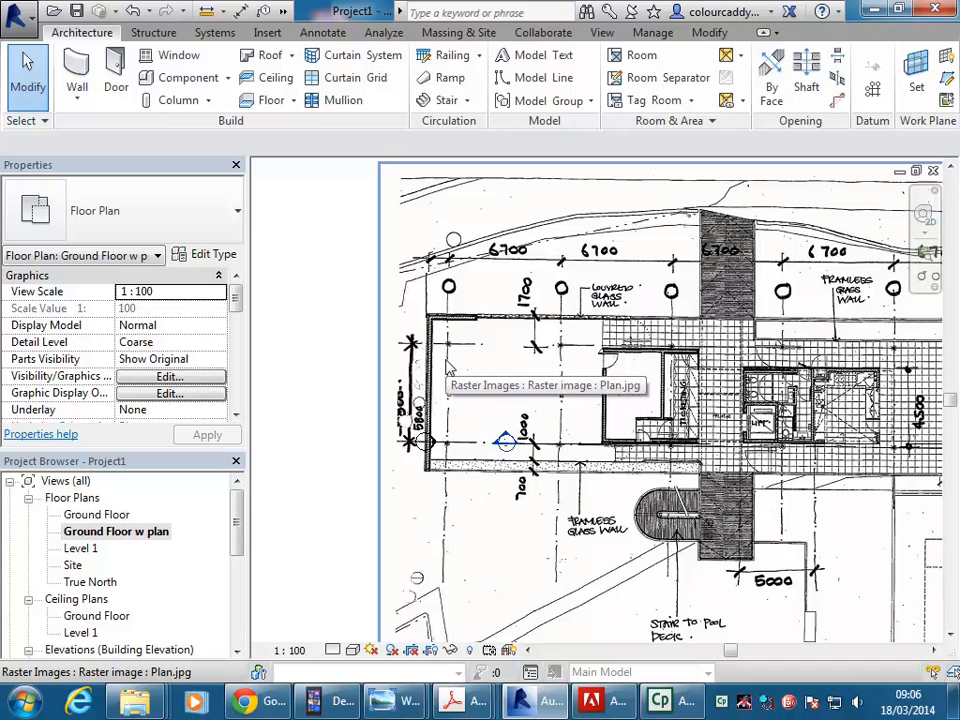
{"action": "scroll", "coordinate": [341, 366], "scroll_direction": "down", "scroll_amount": 2}
{"action": "middle_click_drag", "start_coordinate": [341, 366], "coordinate": [337, 355]}
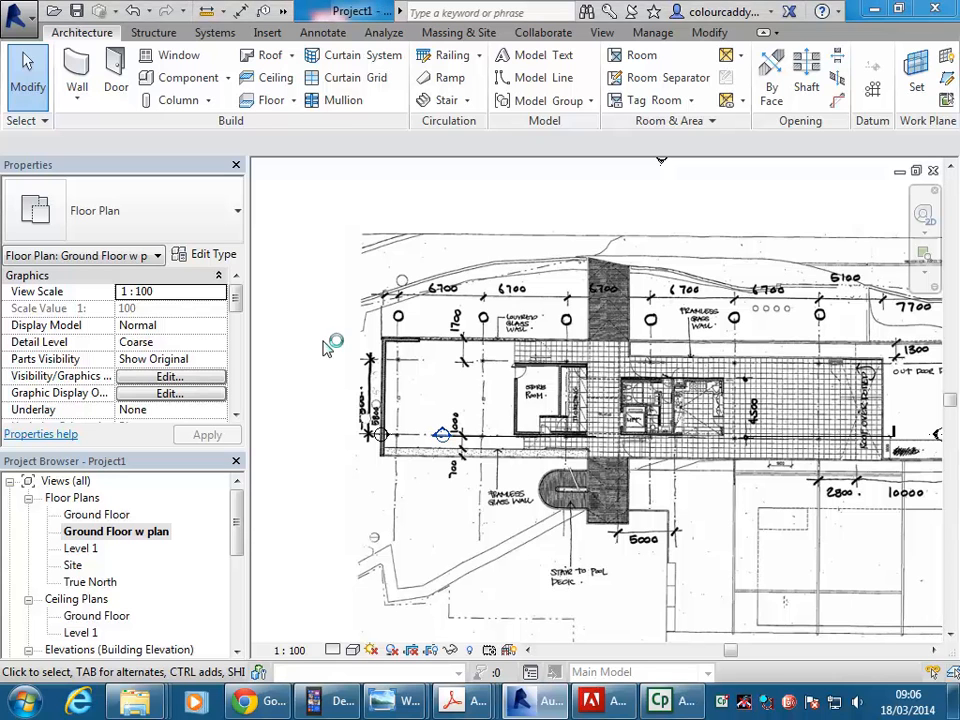
{"action": "left_click", "coordinate": [370, 347]}
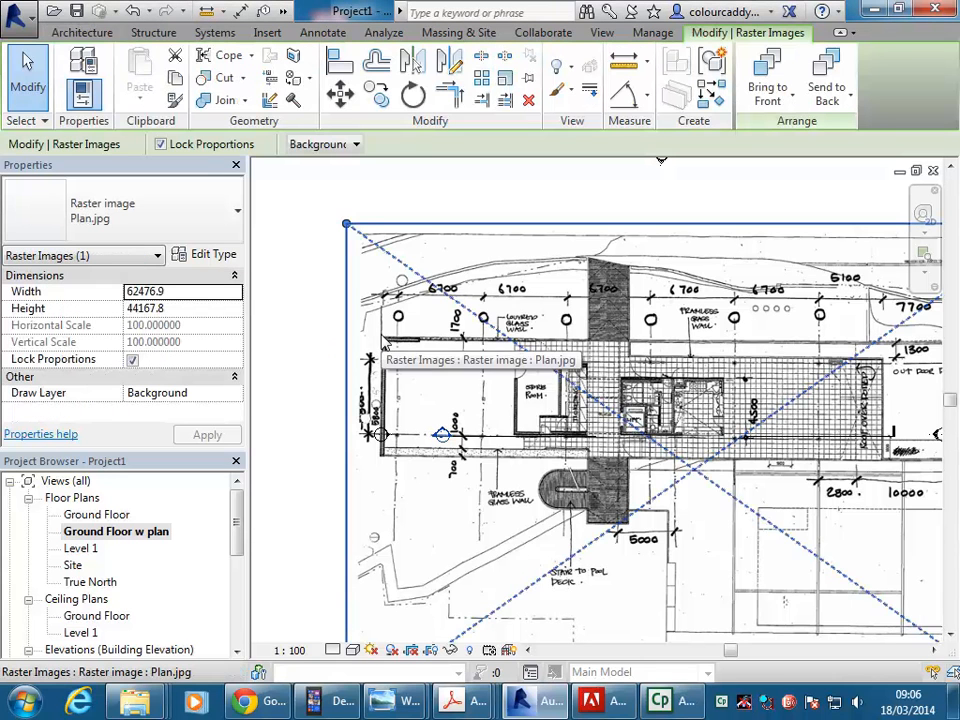
{"action": "left_click", "coordinate": [292, 320]}
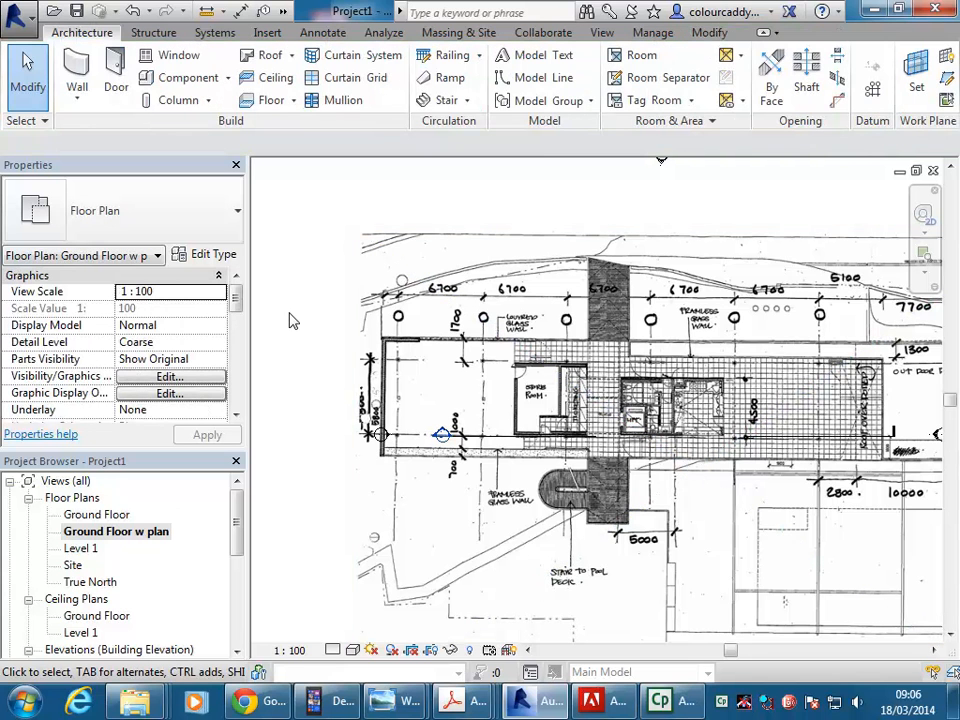
{"action": "left_click", "coordinate": [391, 333]}
{"action": "scroll", "coordinate": [305, 292], "scroll_direction": "down", "scroll_amount": 1}
{"action": "middle_click_drag", "start_coordinate": [305, 292], "coordinate": [322, 268]}
{"action": "left_click", "coordinate": [308, 255]}
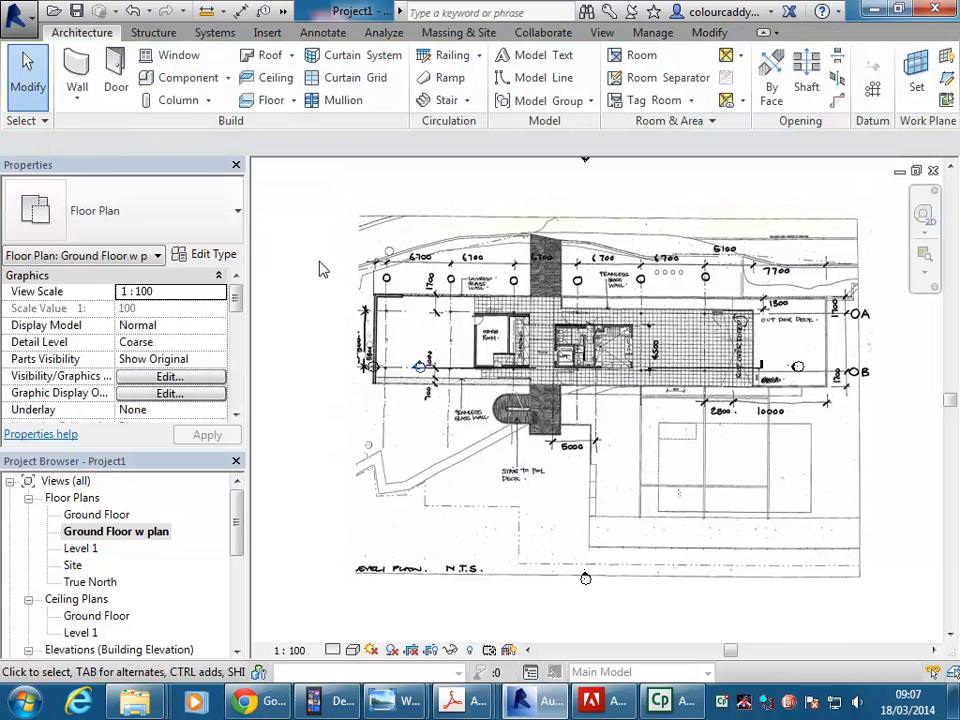
{"action": "left_click", "coordinate": [405, 279]}
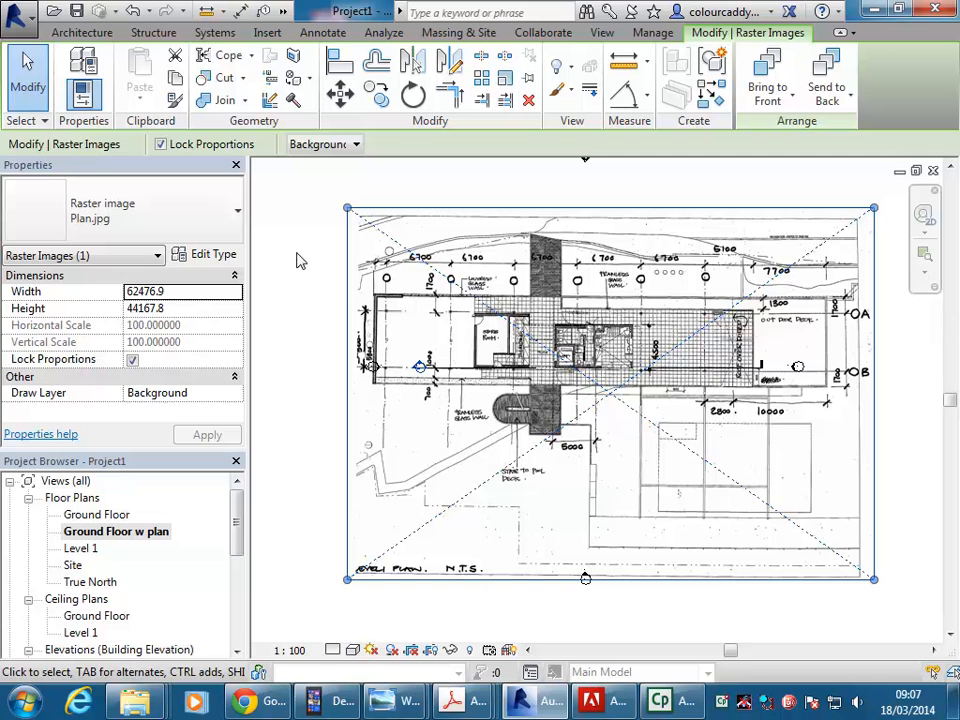
{"action": "left_click", "coordinate": [285, 287]}
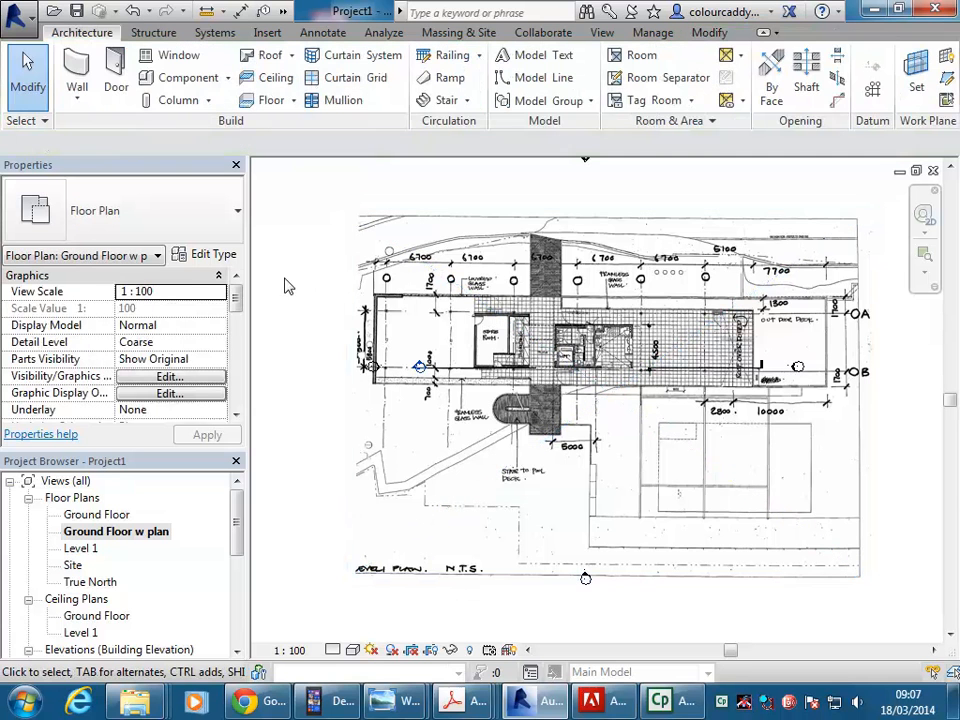
{"action": "left_click", "coordinate": [367, 262]}
{"action": "scroll", "coordinate": [370, 265], "scroll_direction": "up", "scroll_amount": 2}
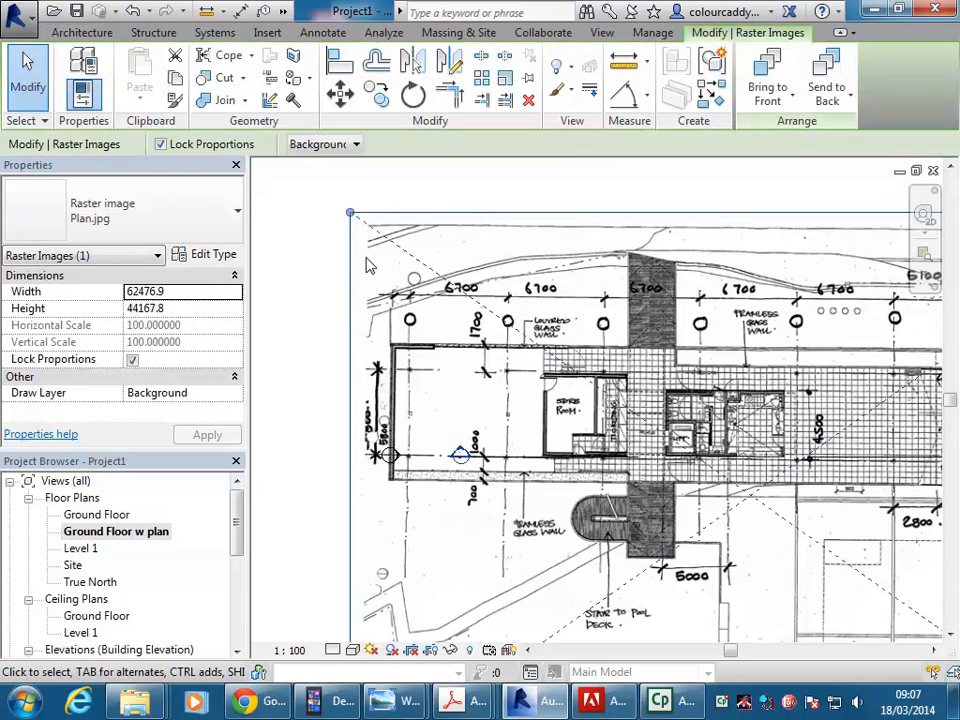
{"action": "scroll", "coordinate": [405, 277], "scroll_direction": "up", "scroll_amount": 2}
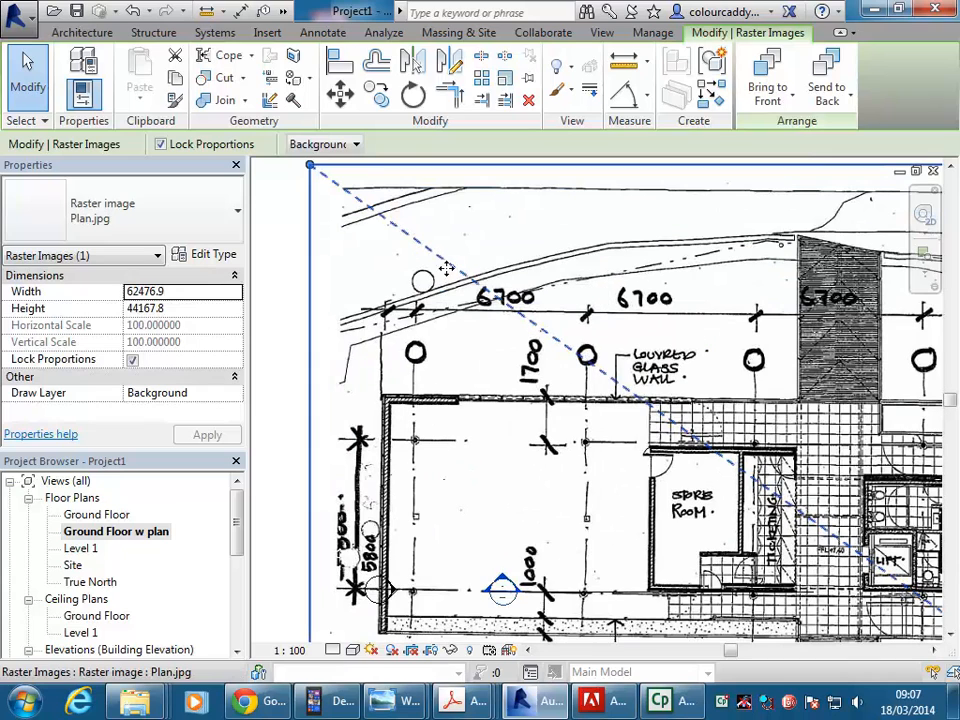
{"action": "scroll", "coordinate": [582, 385], "scroll_direction": "down", "scroll_amount": 3}
{"action": "middle_click_drag", "start_coordinate": [400, 413], "coordinate": [543, 327]}
{"action": "left_click", "coordinate": [376, 296]}
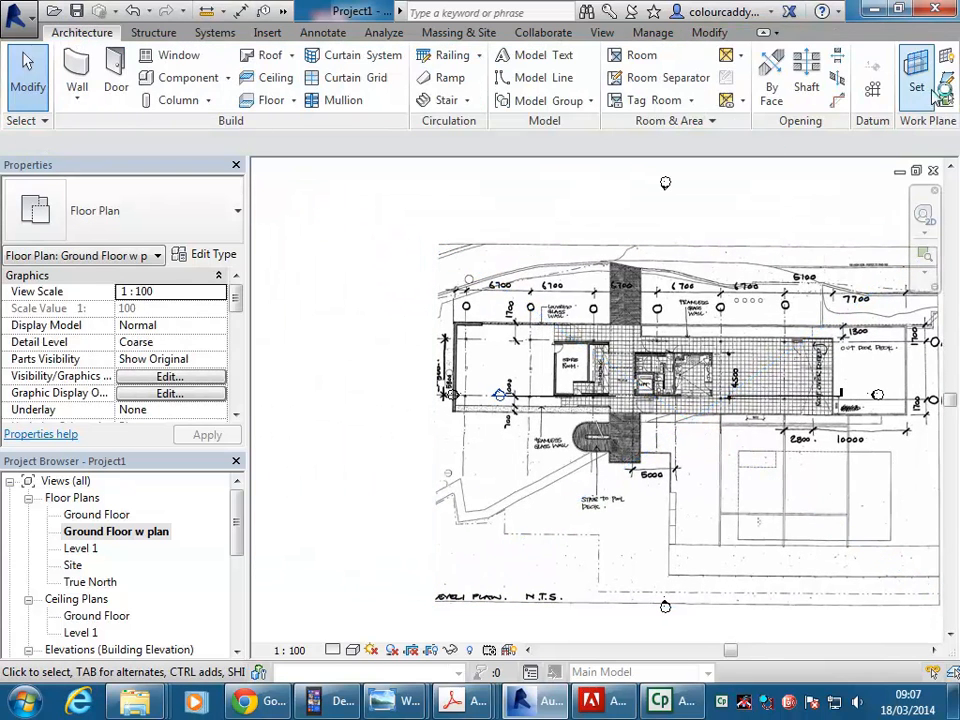
Draw the first vertical grid line with the Grid tool, running from below the building up past the plan's dimension line.
{"action": "left_click", "coordinate": [873, 92]}
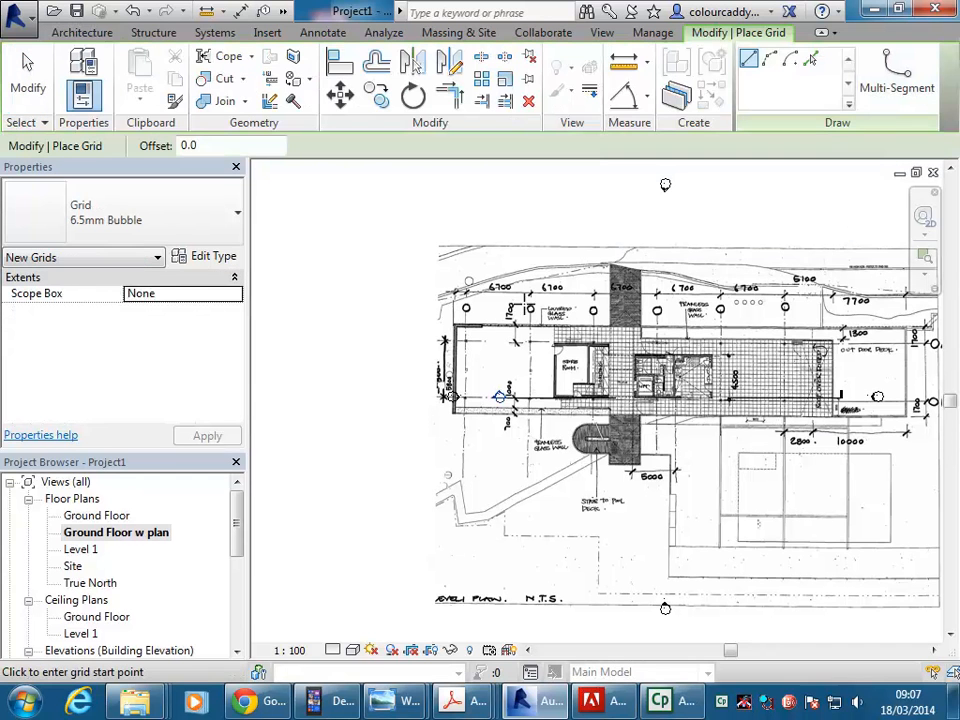
{"action": "left_click", "coordinate": [499, 397]}
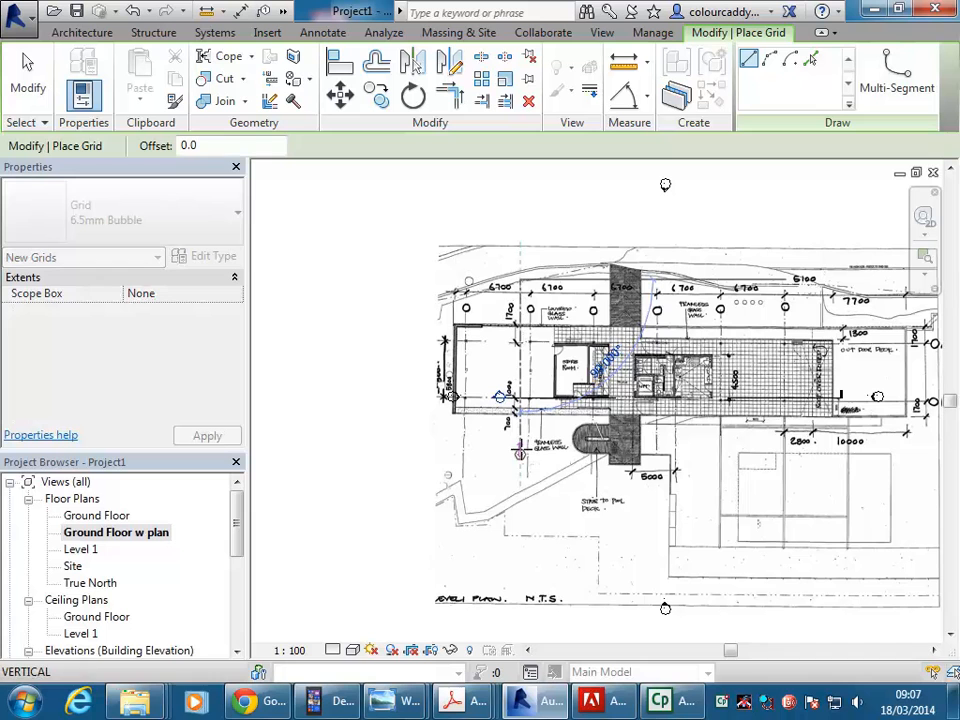
{"action": "right_click", "coordinate": [533, 308]}
{"action": "left_click", "coordinate": [540, 308]}
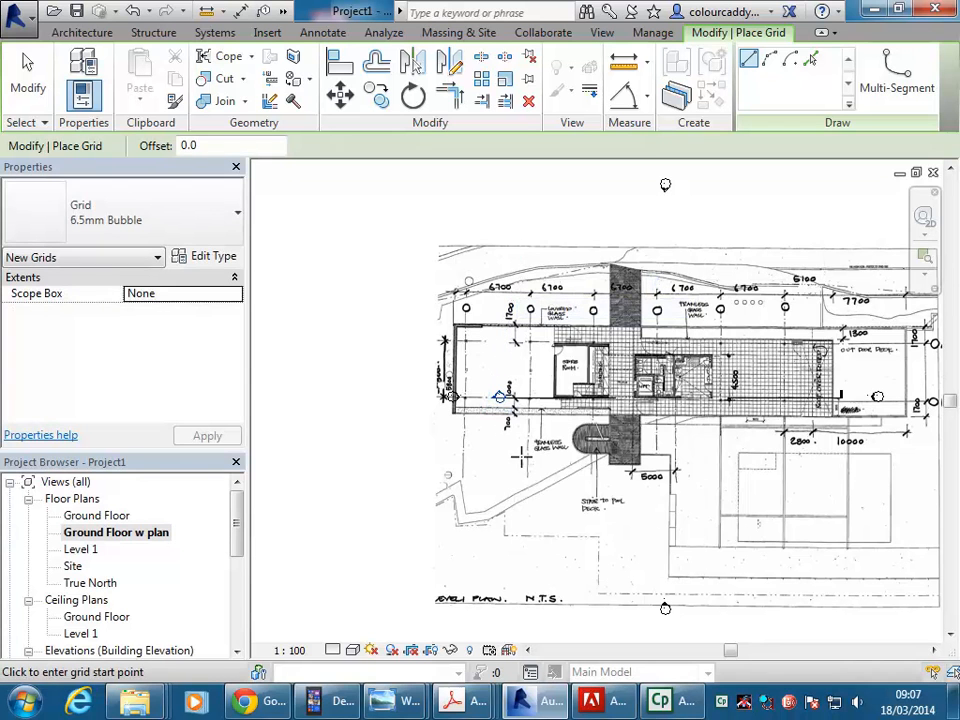
{"action": "left_click", "coordinate": [518, 472]}
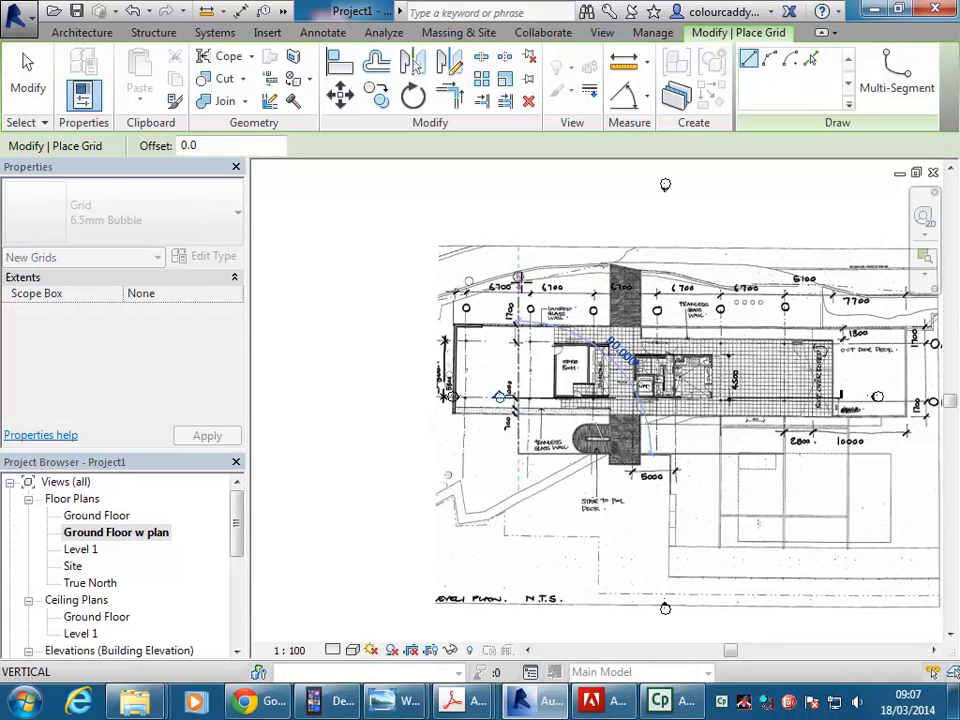
{"action": "left_click", "coordinate": [518, 278]}
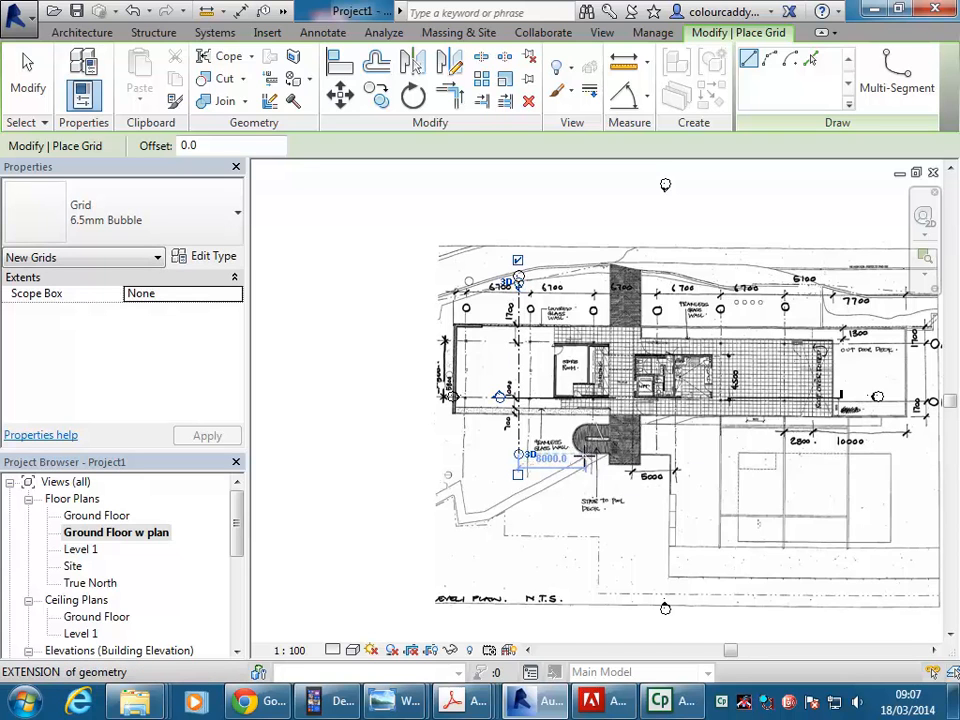
Draw a second parallel vertical grid line of equal length to the right of the first and set their spacing to 6700.
{"action": "left_click", "coordinate": [577, 282]}
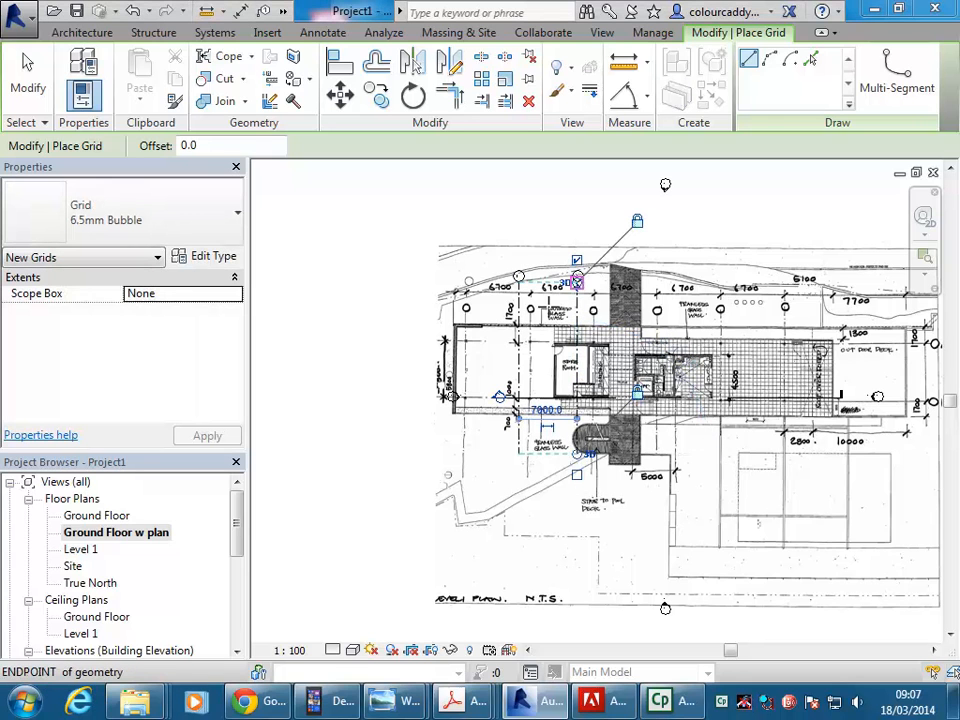
{"action": "left_click", "coordinate": [543, 410]}
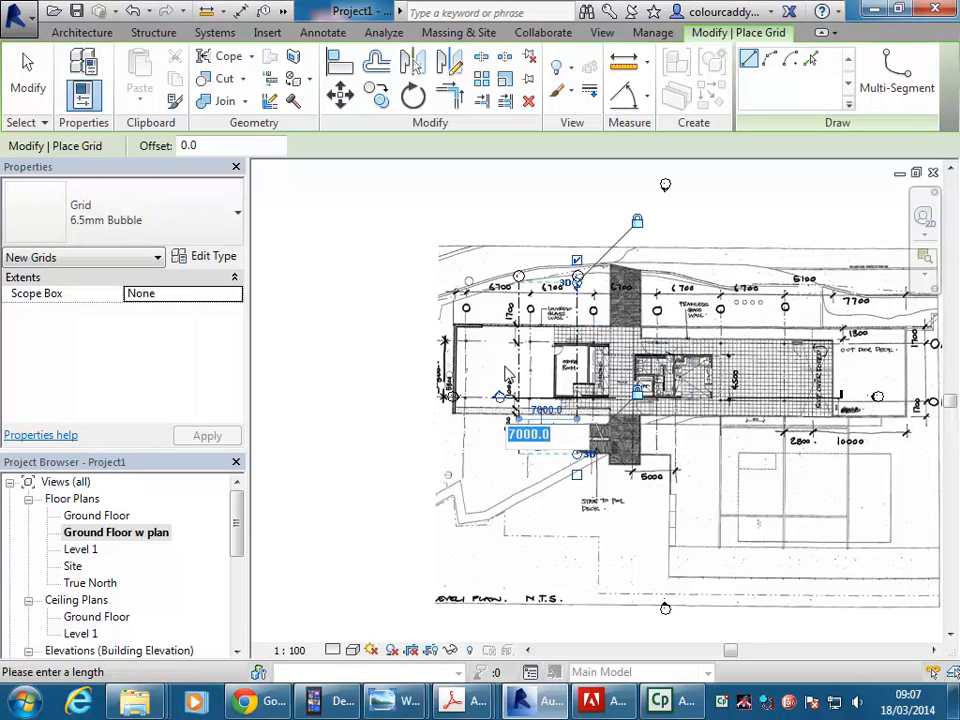
{"action": "type", "text": "6700"}
{"action": "key", "text": "Return"}
{"action": "scroll", "coordinate": [549, 378], "scroll_direction": "up", "scroll_amount": 1}
{"action": "middle_click_drag", "start_coordinate": [549, 382], "coordinate": [555, 395]}
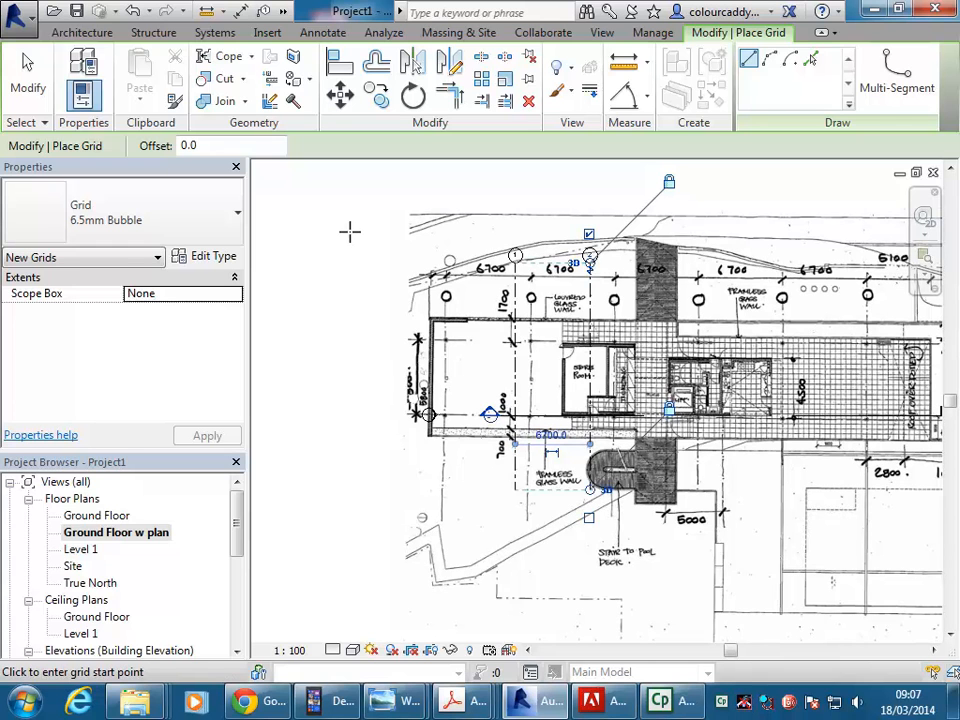
{"action": "key", "text": "Escape"}
{"action": "key", "text": "Escape"}
Compare grid lines 1 and 2 with the column lines and 6700 spacing drawn on the plan image.
{"action": "scroll", "coordinate": [567, 335], "scroll_direction": "up", "scroll_amount": 2}
{"action": "middle_click_drag", "start_coordinate": [552, 331], "coordinate": [567, 335]}
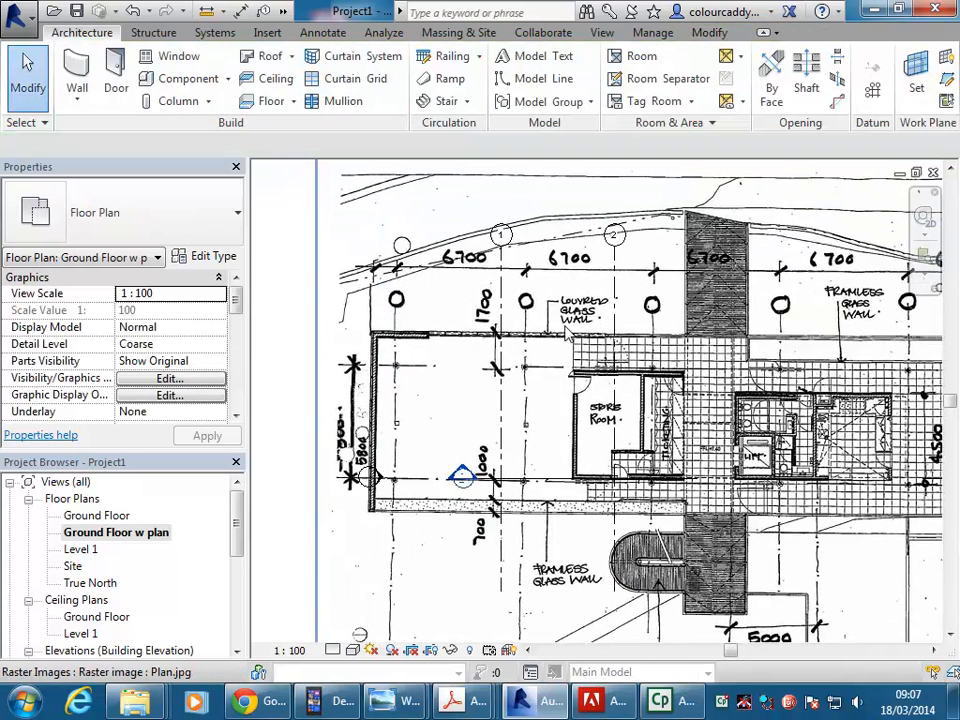
{"action": "left_click", "coordinate": [502, 334]}
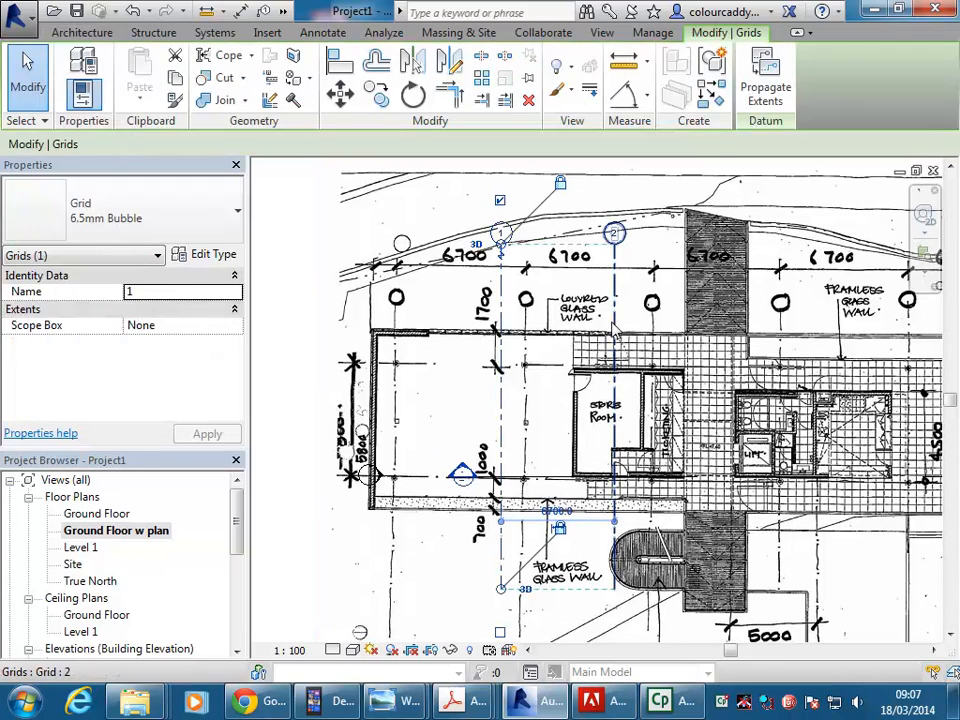
{"action": "left_click", "coordinate": [617, 330], "text": "ctrl"}
{"action": "middle_click_drag", "start_coordinate": [496, 365], "coordinate": [514, 394]}
{"action": "left_click", "coordinate": [300, 352]}
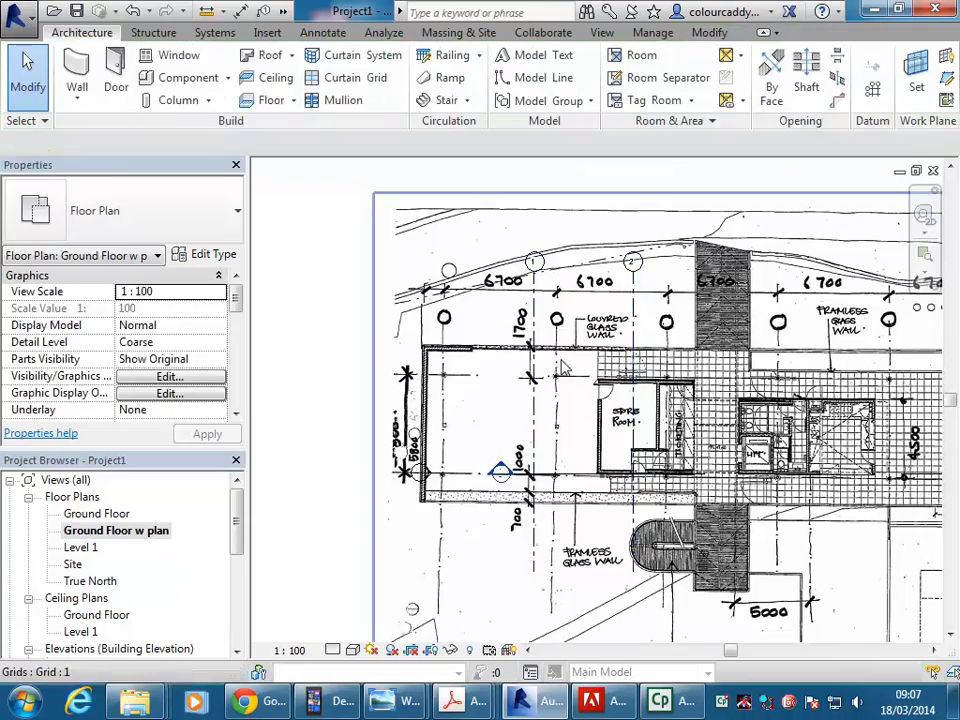
{"action": "left_click", "coordinate": [632, 347]}
{"action": "scroll", "coordinate": [601, 347], "scroll_direction": "up", "scroll_amount": 1}
{"action": "scroll", "coordinate": [601, 347], "scroll_direction": "up", "scroll_amount": 1}
{"action": "middle_click_drag", "start_coordinate": [601, 347], "coordinate": [556, 348]}
{"action": "middle_click_drag", "start_coordinate": [547, 508], "coordinate": [608, 438]}
{"action": "scroll", "coordinate": [594, 372], "scroll_direction": "down", "scroll_amount": 1}
{"action": "middle_click_drag", "start_coordinate": [598, 364], "coordinate": [589, 404]}
{"action": "scroll", "coordinate": [519, 340], "scroll_direction": "down", "scroll_amount": 2}
{"action": "middle_click_drag", "start_coordinate": [533, 376], "coordinate": [538, 423]}
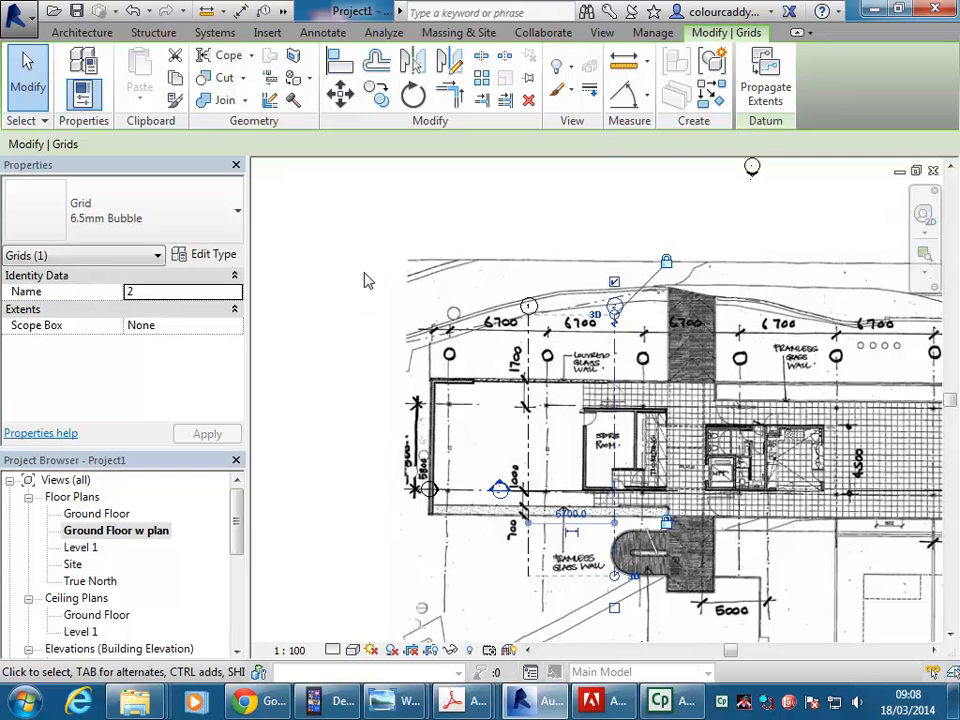
Nudge the Plan.jpg image to the right until its first column line sits on grid line 1.
{"action": "left_click", "coordinate": [470, 323]}
{"action": "middle_click_drag", "start_coordinate": [495, 337], "coordinate": [402, 327]}
{"action": "key", "text": "Right"}
{"action": "key", "text": "Right"}
{"action": "key", "text": "Right"}
{"action": "key", "text": "Right"}
{"action": "key", "text": "Right"}
{"action": "key", "text": "Right"}
{"action": "key", "text": "Right"}
{"action": "key", "text": "Right"}
{"action": "key", "text": "Right"}
{"action": "key", "text": "Right"}
{"action": "key", "text": "Right"}
{"action": "key", "text": "Right"}
{"action": "key", "text": "Right"}
{"action": "key", "text": "Right"}
{"action": "key", "text": "Right"}
{"action": "key", "text": "Right"}
{"action": "key", "text": "Right"}
{"action": "key", "text": "Right"}
{"action": "key", "text": "Right"}
{"action": "key", "text": "Right"}
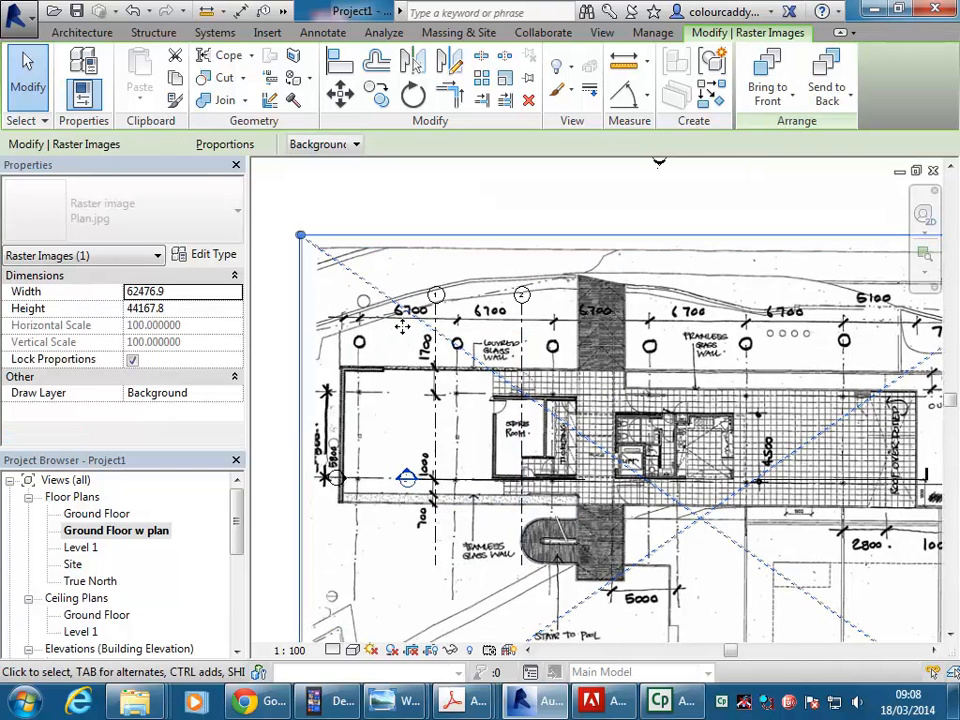
{"action": "key", "text": "Right"}
{"action": "key", "text": "Right"}
{"action": "key", "text": "Right"}
{"action": "key", "text": "Right"}
{"action": "key", "text": "Right"}
{"action": "key", "text": "Right"}
{"action": "key", "text": "Right"}
{"action": "key", "text": "Right"}
{"action": "key", "text": "Right"}
{"action": "key", "text": "Right"}
{"action": "key", "text": "Right"}
{"action": "scroll", "coordinate": [428, 390], "scroll_direction": "up", "scroll_amount": 4}
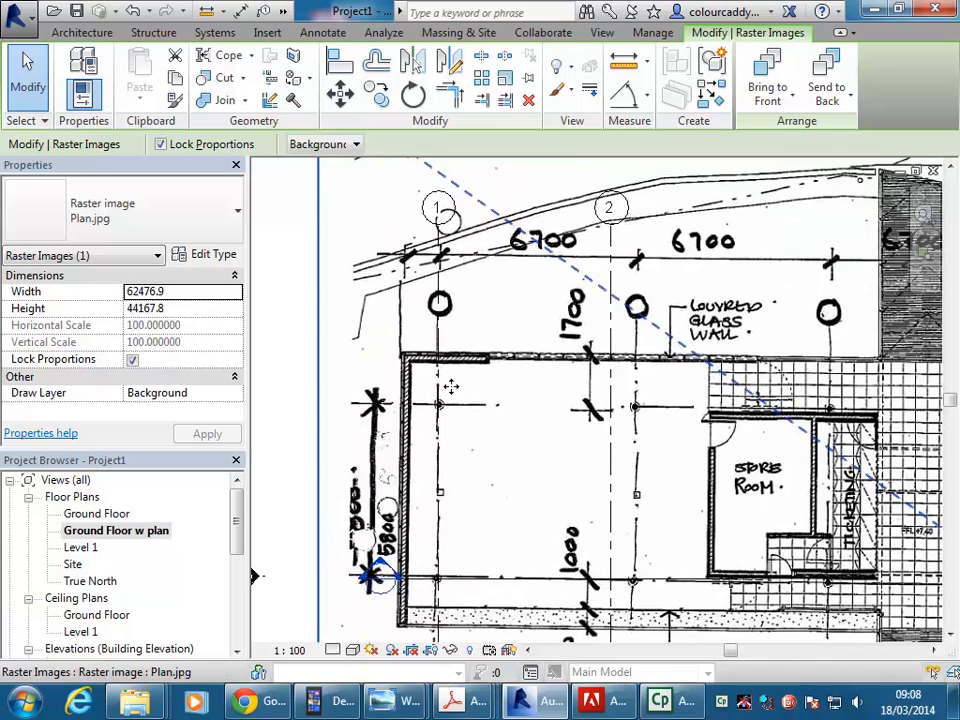
{"action": "middle_click_drag", "start_coordinate": [438, 322], "coordinate": [400, 314]}
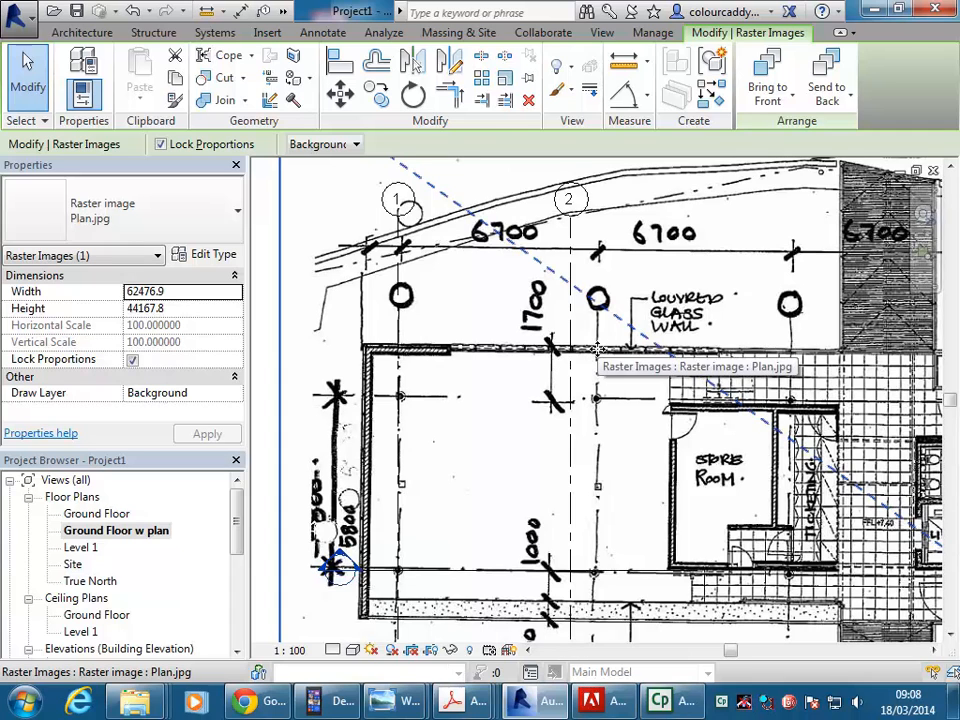
Shrink the plan image proportionally from its upper-right corner to about 60037 wide, bringing its second column line closer to grid line 2.
{"action": "scroll", "coordinate": [597, 349], "scroll_direction": "down", "scroll_amount": 6}
{"action": "middle_click_drag", "start_coordinate": [480, 357], "coordinate": [524, 340]}
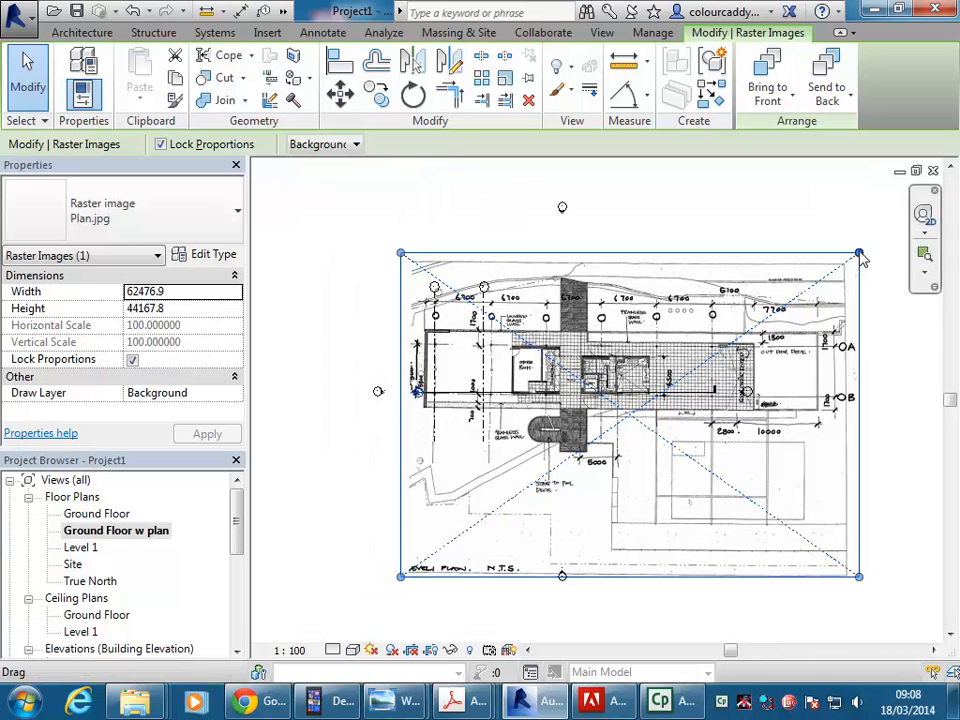
{"action": "left_click_drag", "start_coordinate": [862, 262], "coordinate": [855, 266]}
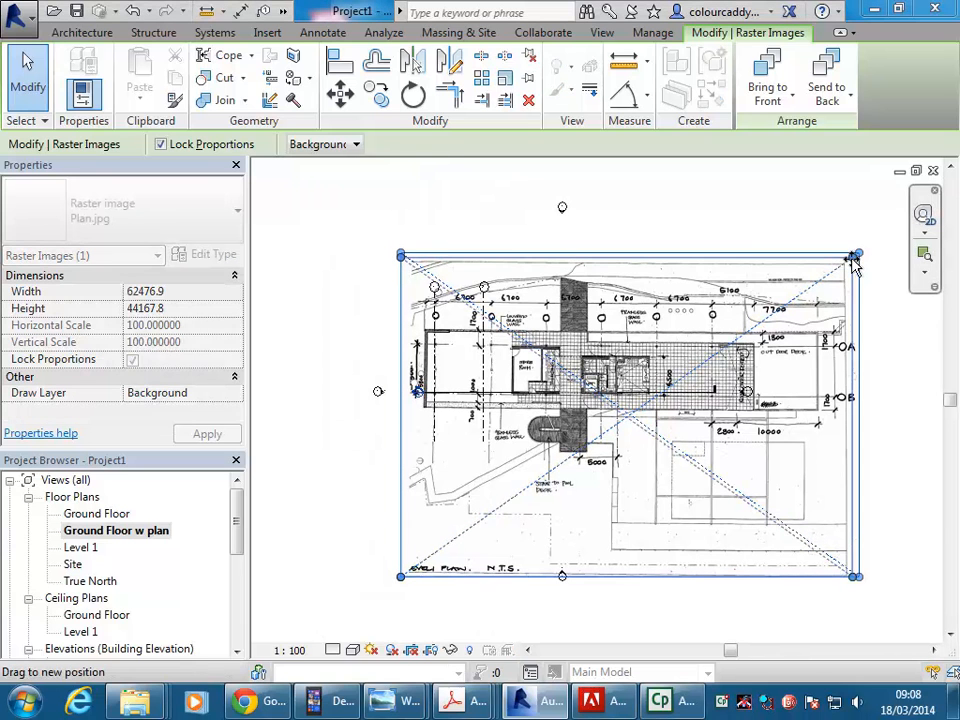
{"action": "left_click_drag", "start_coordinate": [645, 375], "coordinate": [840, 265]}
{"action": "scroll", "coordinate": [420, 350], "scroll_direction": "up", "scroll_amount": 5}
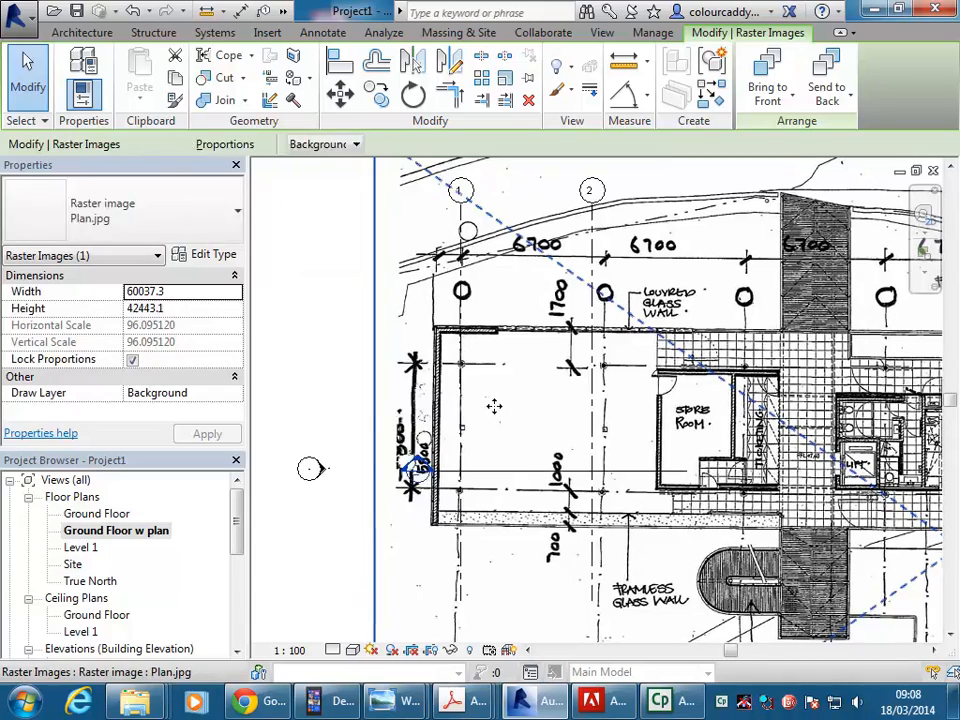
Shrink the plan image proportionally further to about 56777 wide and compare its column lines with the two grid lines.
{"action": "scroll", "coordinate": [500, 400], "scroll_direction": "down", "scroll_amount": 5}
{"action": "middle_click_drag", "start_coordinate": [700, 270], "coordinate": [763, 315]}
{"action": "mouse_move", "coordinate": [840, 237]}
{"action": "left_mouse_down"}
{"action": "mouse_move", "coordinate": [815, 246]}
{"action": "mouse_move", "coordinate": [829, 238]}
{"action": "mouse_move", "coordinate": [836, 246]}
{"action": "mouse_move", "coordinate": [824, 245]}
{"action": "left_mouse_up"}
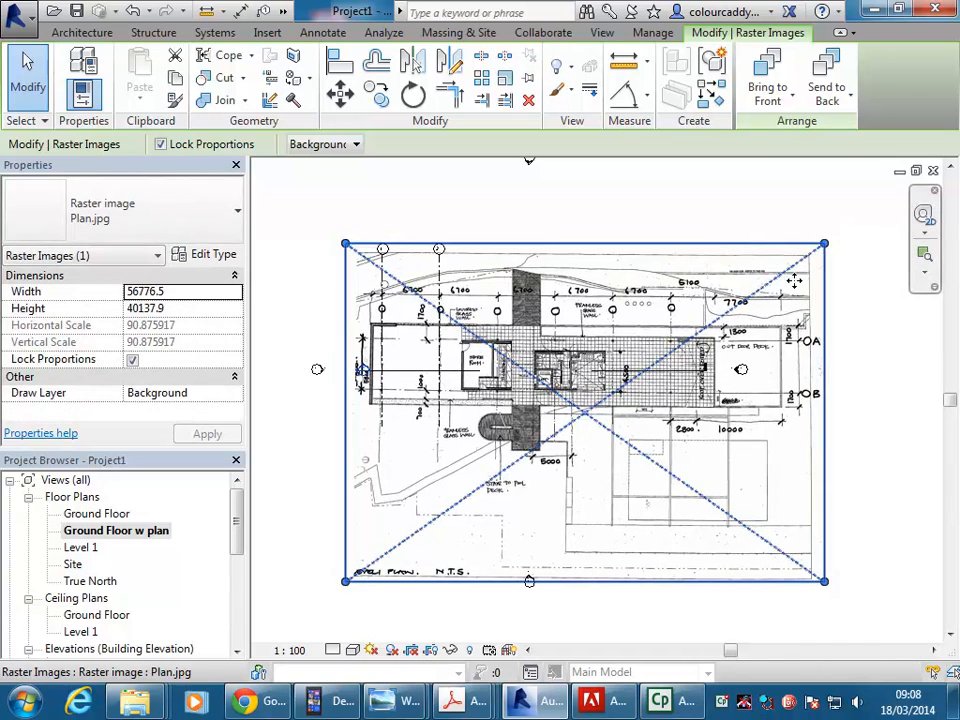
{"action": "scroll", "coordinate": [365, 349], "scroll_direction": "up", "scroll_amount": 5}
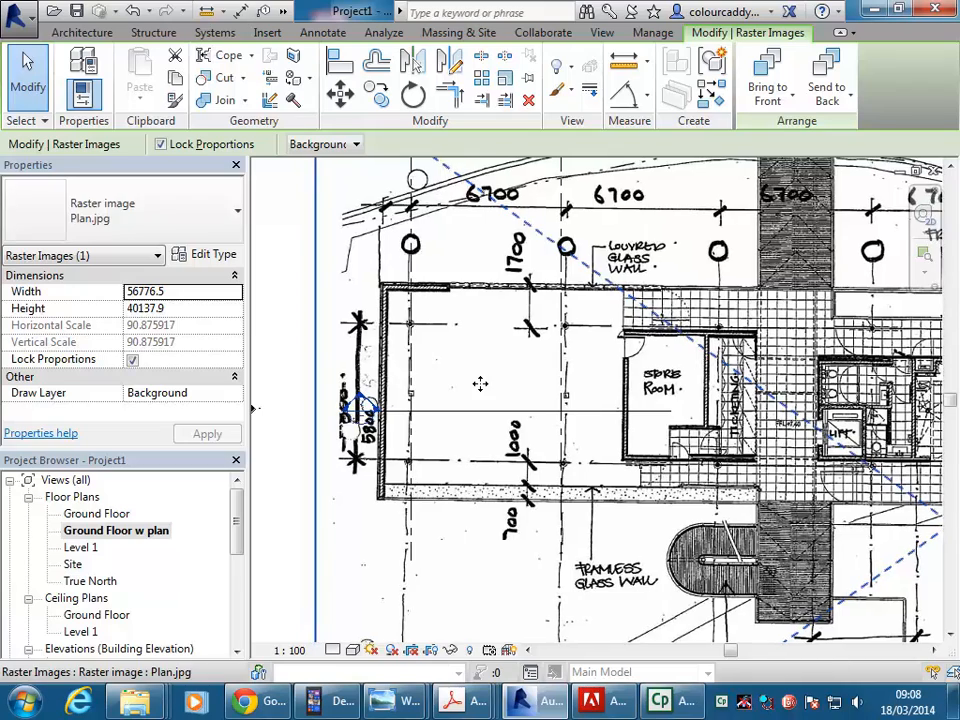
{"action": "middle_click_drag", "start_coordinate": [489, 326], "coordinate": [362, 370]}
Fine-tune the plan image's size proportionally to about 56074 wide, keeping its first column line on grid line 1.
{"action": "scroll", "coordinate": [500, 358], "scroll_direction": "down", "scroll_amount": 3}
{"action": "left_click_drag", "start_coordinate": [850, 241], "coordinate": [833, 247]}
{"action": "middle_click_drag", "start_coordinate": [565, 343], "coordinate": [750, 326]}
{"action": "scroll", "coordinate": [490, 318], "scroll_direction": "up", "scroll_amount": 1}
{"action": "scroll", "coordinate": [463, 317], "scroll_direction": "up", "scroll_amount": 1}
{"action": "middle_click_drag", "start_coordinate": [447, 330], "coordinate": [408, 363]}
{"action": "scroll", "coordinate": [440, 341], "scroll_direction": "up", "scroll_amount": 1}
Scale the Plan.jpg image graphically from grid line 1 so its second column line meets grid line 2, 6700 away, and deselect it.
{"action": "left_click", "coordinate": [360, 347]}
{"action": "scroll", "coordinate": [453, 329], "scroll_direction": "up", "scroll_amount": 3}
{"action": "left_click", "coordinate": [496, 375]}
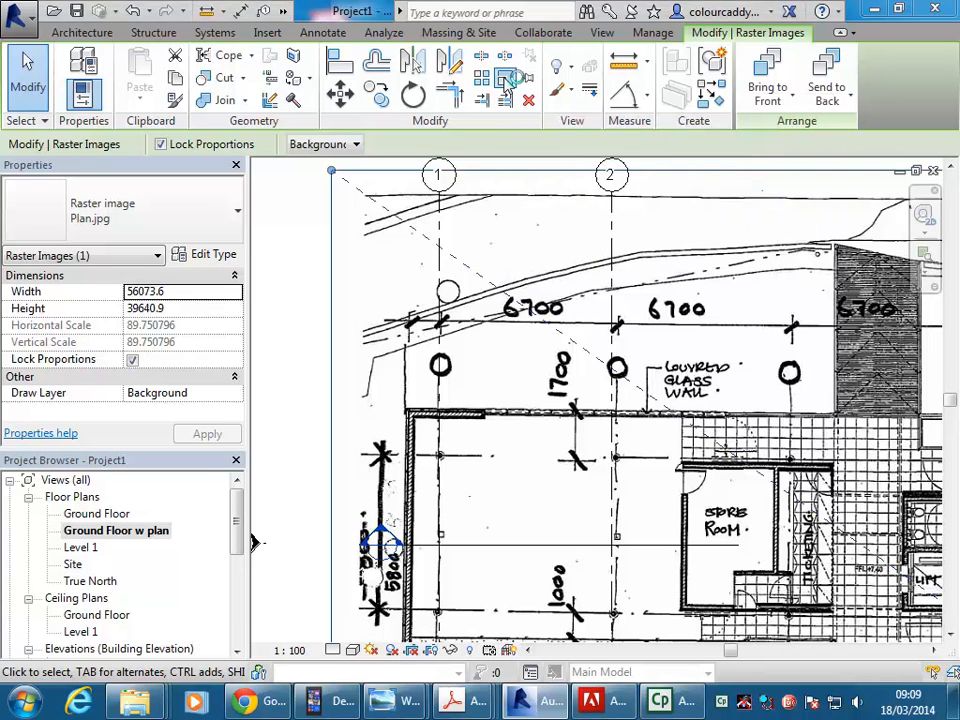
{"action": "left_click", "coordinate": [507, 79]}
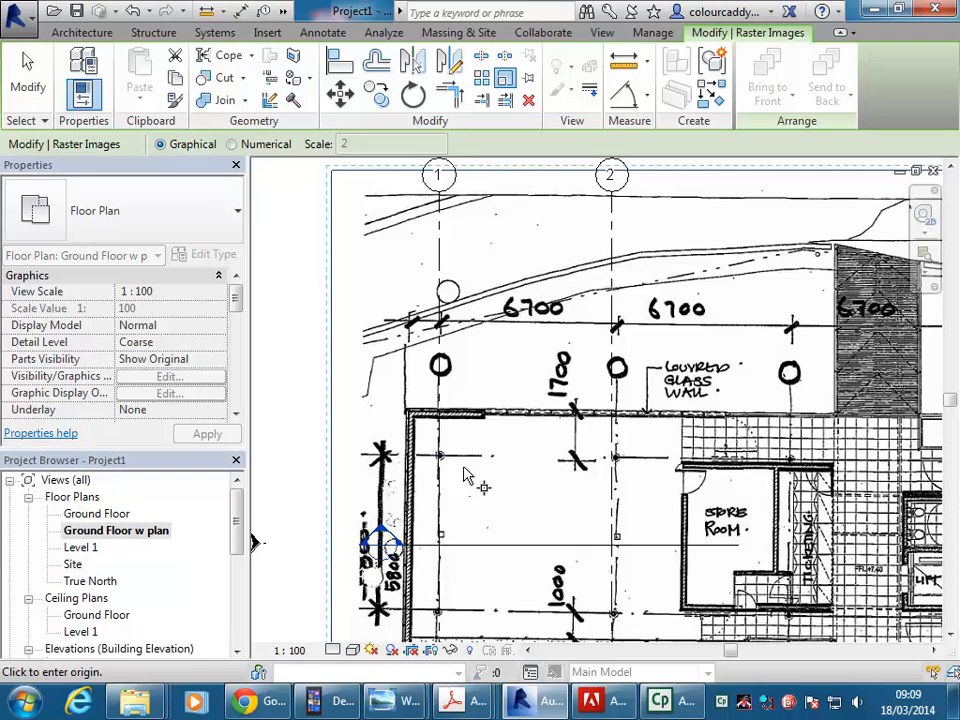
{"action": "scroll", "coordinate": [497, 422], "scroll_direction": "up", "scroll_amount": 2}
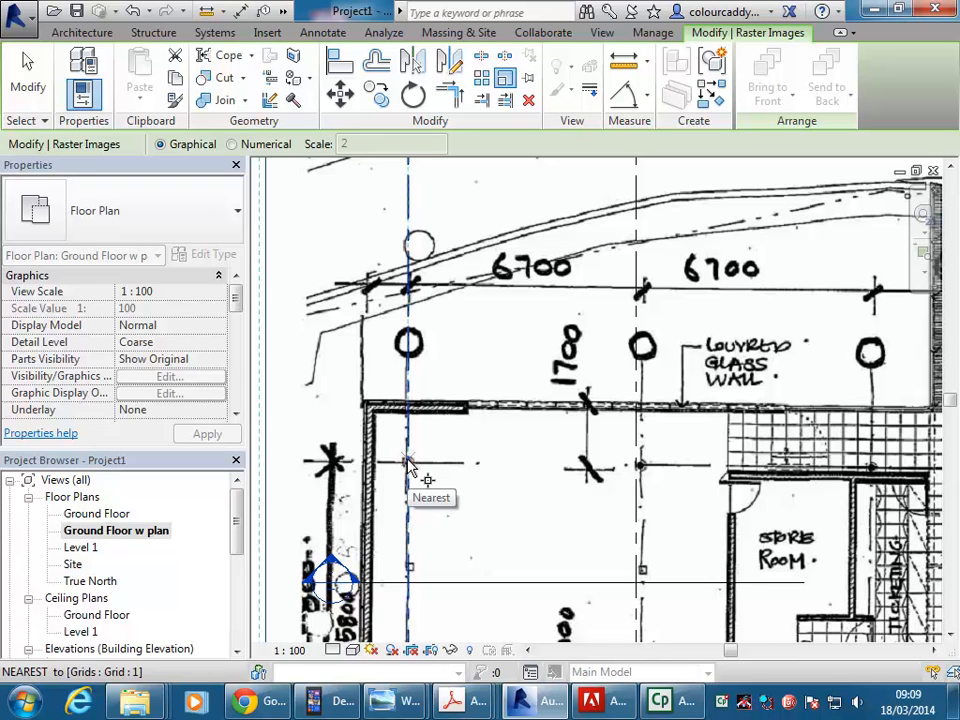
{"action": "left_click", "coordinate": [407, 464]}
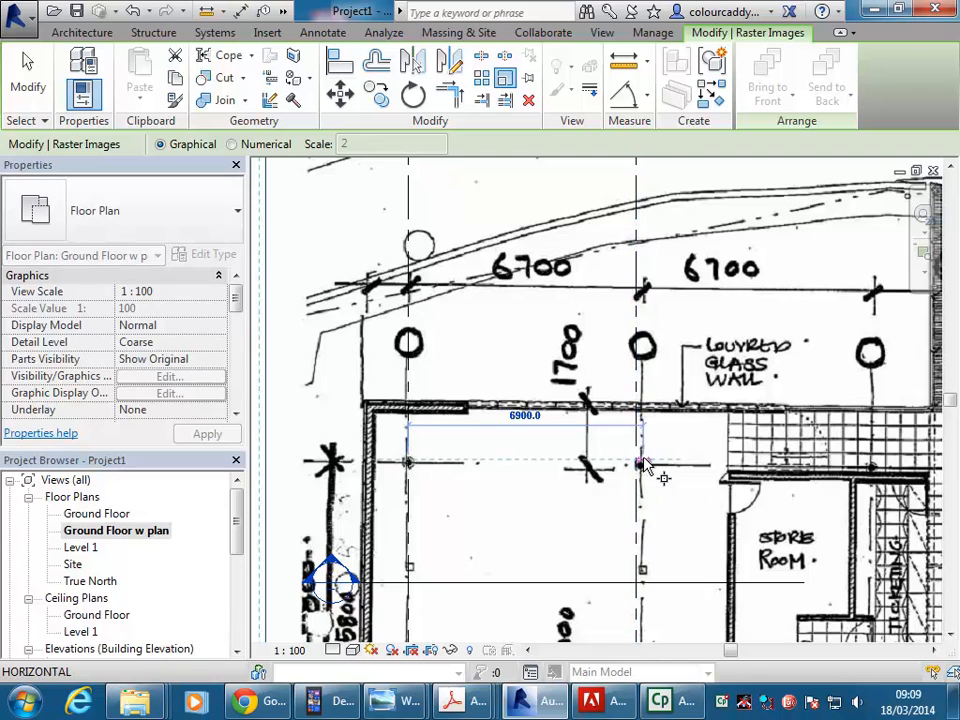
{"action": "scroll", "coordinate": [642, 466], "scroll_direction": "up", "scroll_amount": 5}
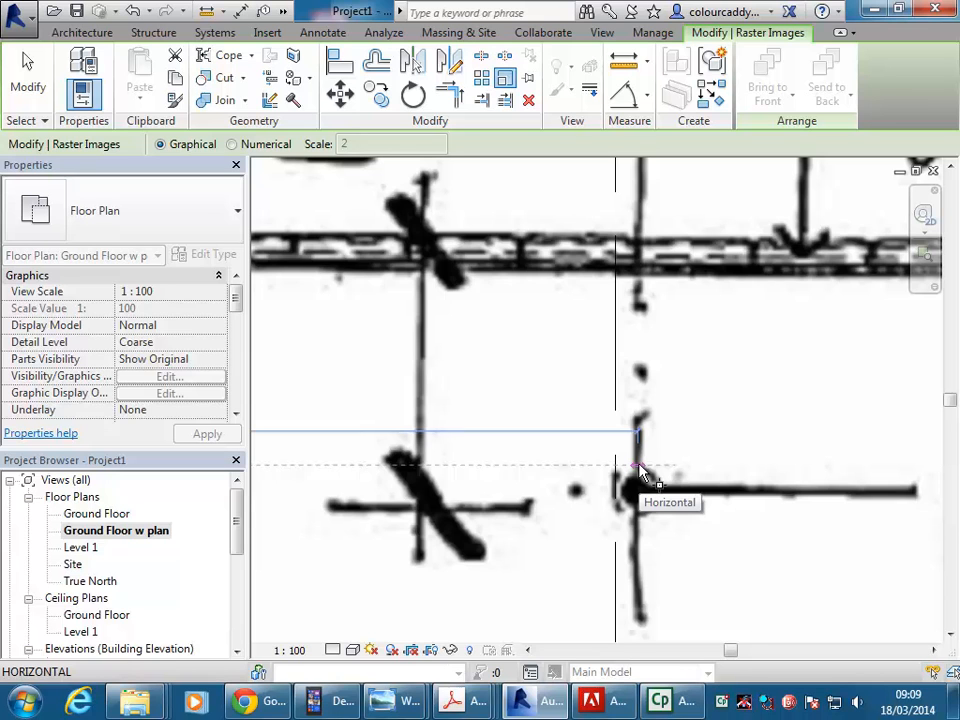
{"action": "left_click", "coordinate": [638, 466]}
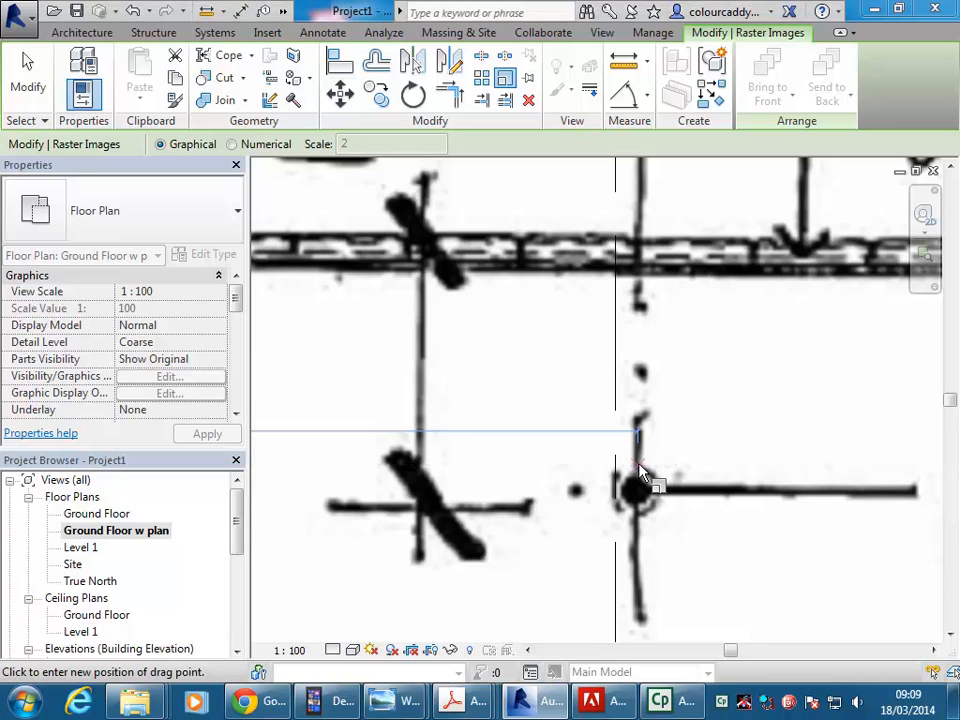
{"action": "middle_click_drag", "start_coordinate": [620, 468], "coordinate": [735, 450]}
{"action": "scroll", "coordinate": [585, 468], "scroll_direction": "down", "scroll_amount": 2}
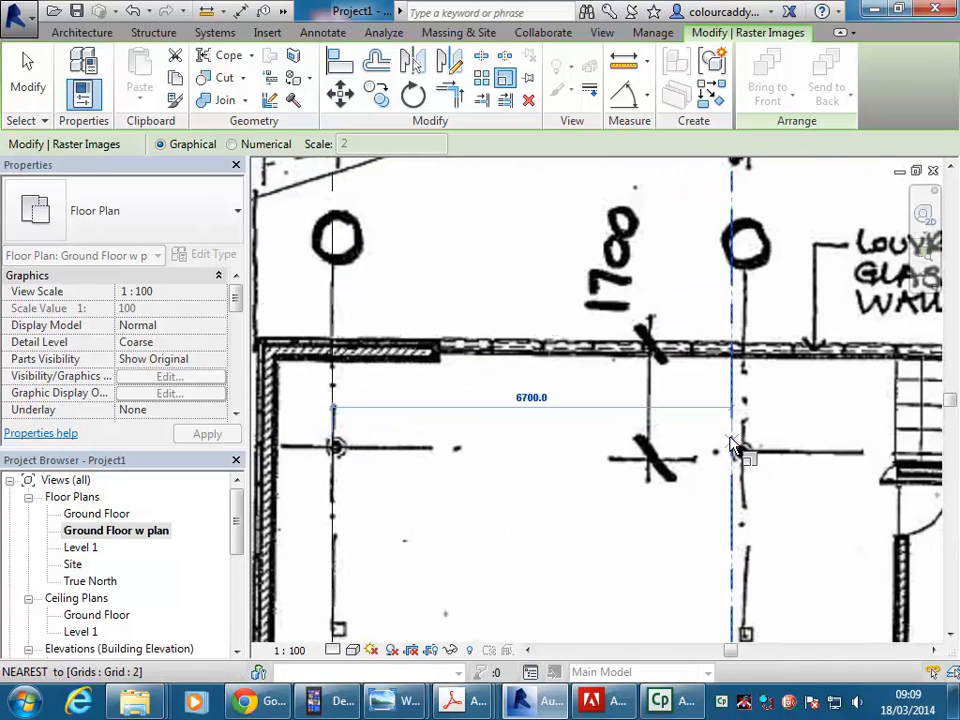
{"action": "left_click", "coordinate": [735, 448]}
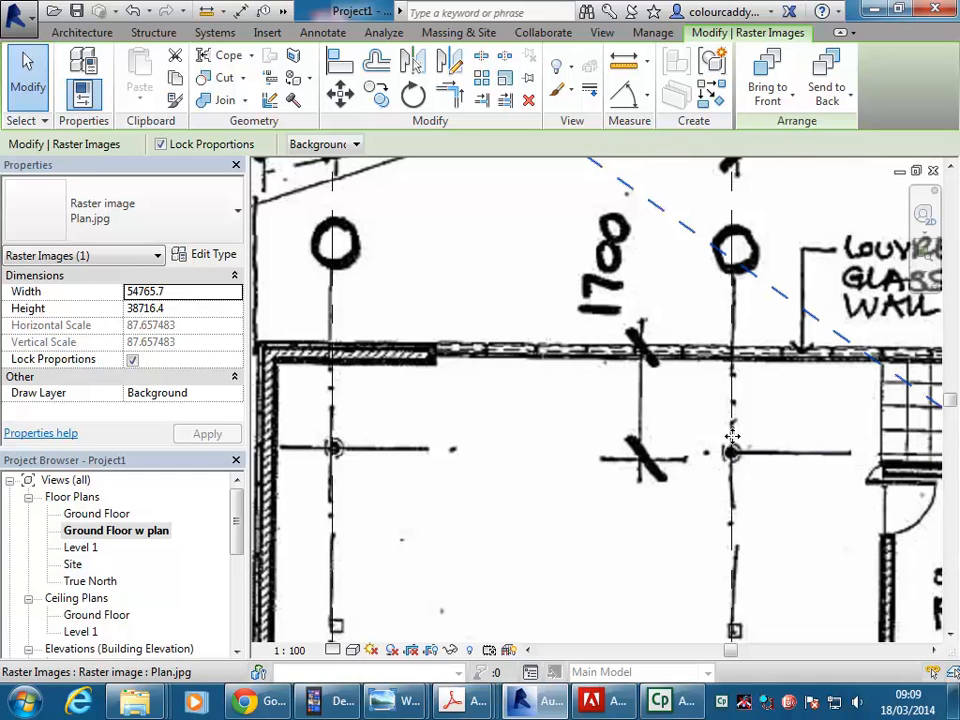
{"action": "scroll", "coordinate": [600, 328], "scroll_direction": "down", "scroll_amount": 8}
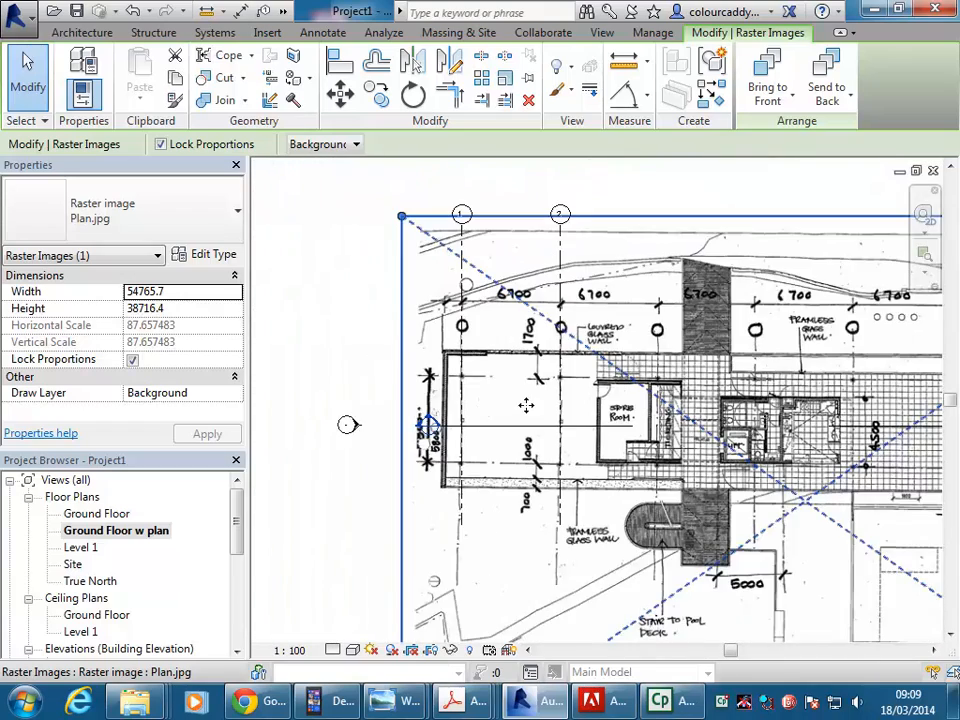
{"action": "middle_click_drag", "start_coordinate": [453, 367], "coordinate": [455, 324]}
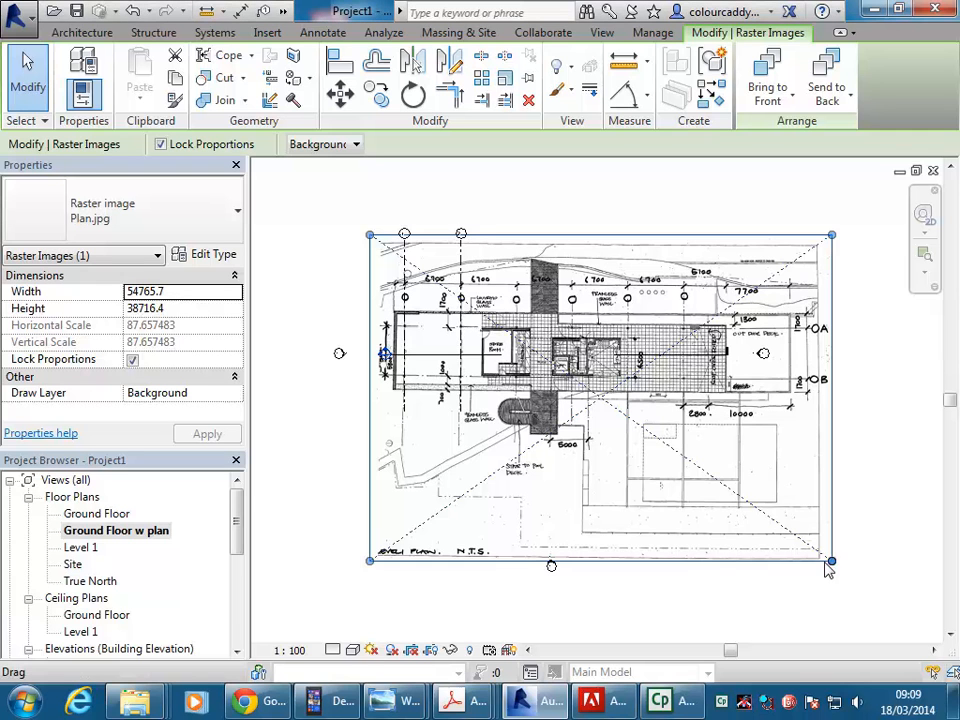
{"action": "middle_click_drag", "start_coordinate": [528, 237], "coordinate": [573, 256]}
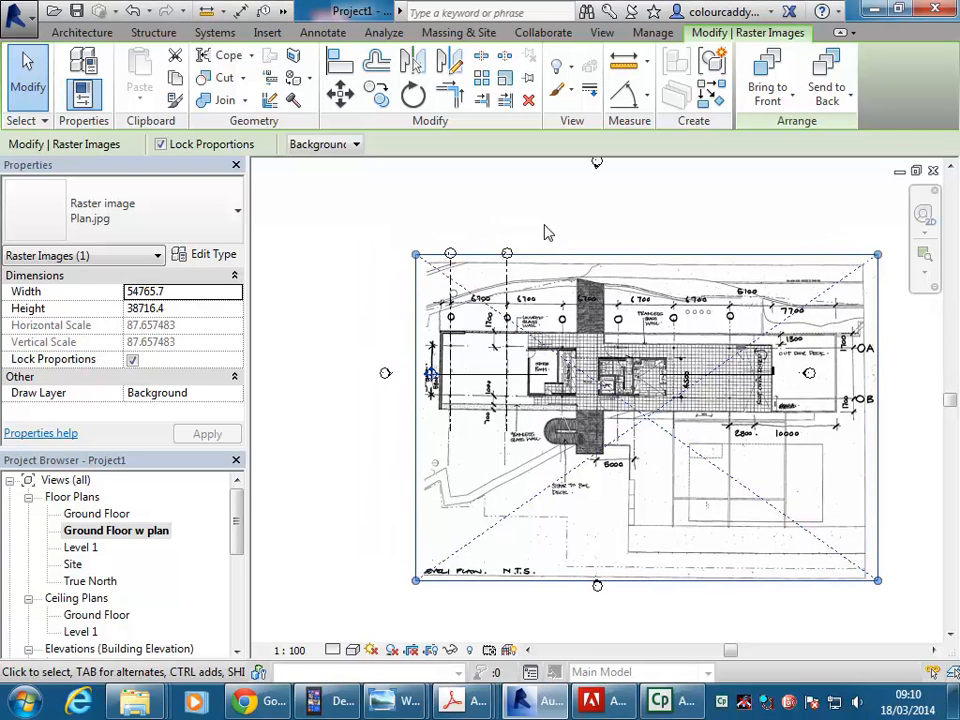
{"action": "left_click", "coordinate": [463, 195]}
In the Ground Floor view, draw two vertical grid lines spaced 6700 apart beyond grid line 2, aligned with the existing grid ends.
{"action": "scroll", "coordinate": [452, 198], "scroll_direction": "up", "scroll_amount": 2}
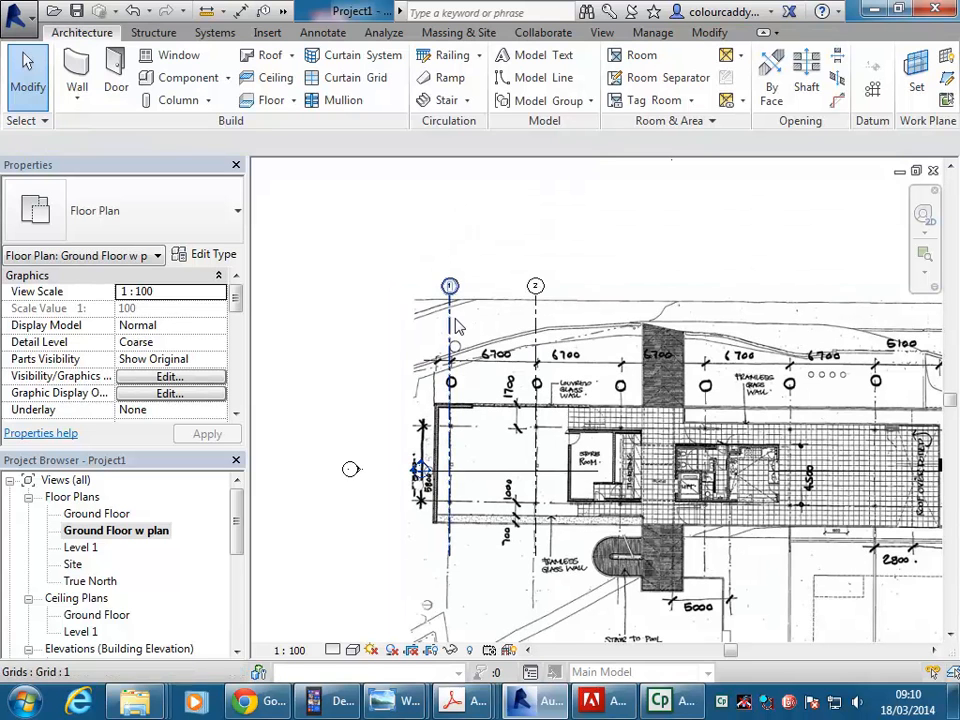
{"action": "double_click", "coordinate": [96, 513]}
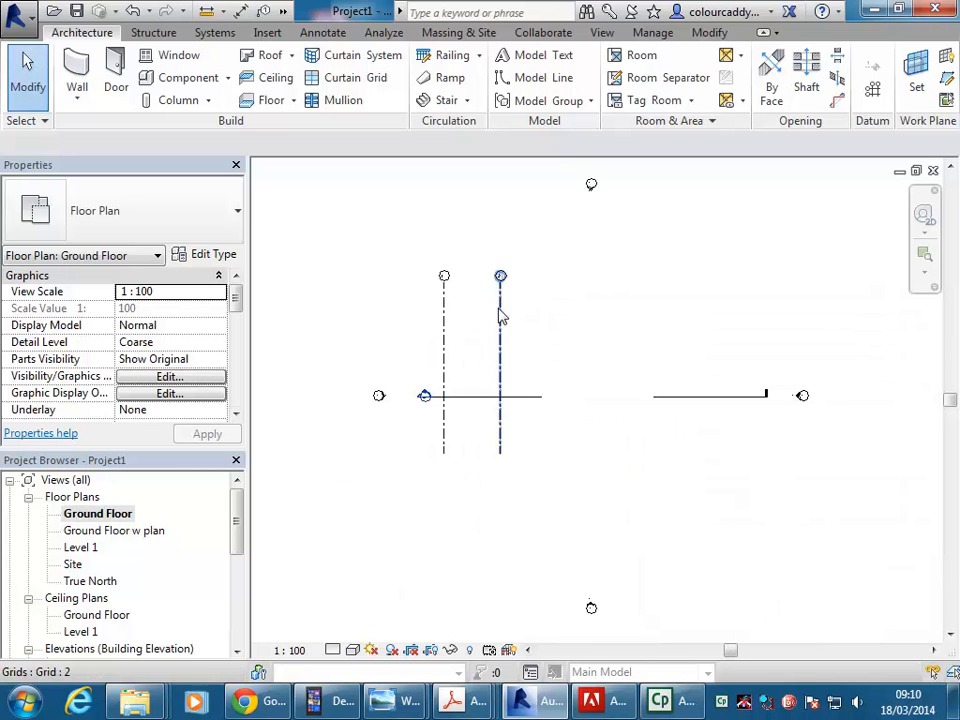
{"action": "middle_click_drag", "start_coordinate": [511, 318], "coordinate": [563, 324]}
{"action": "scroll", "coordinate": [621, 365], "scroll_direction": "up", "scroll_amount": 2}
{"action": "middle_click_drag", "start_coordinate": [621, 365], "coordinate": [589, 377]}
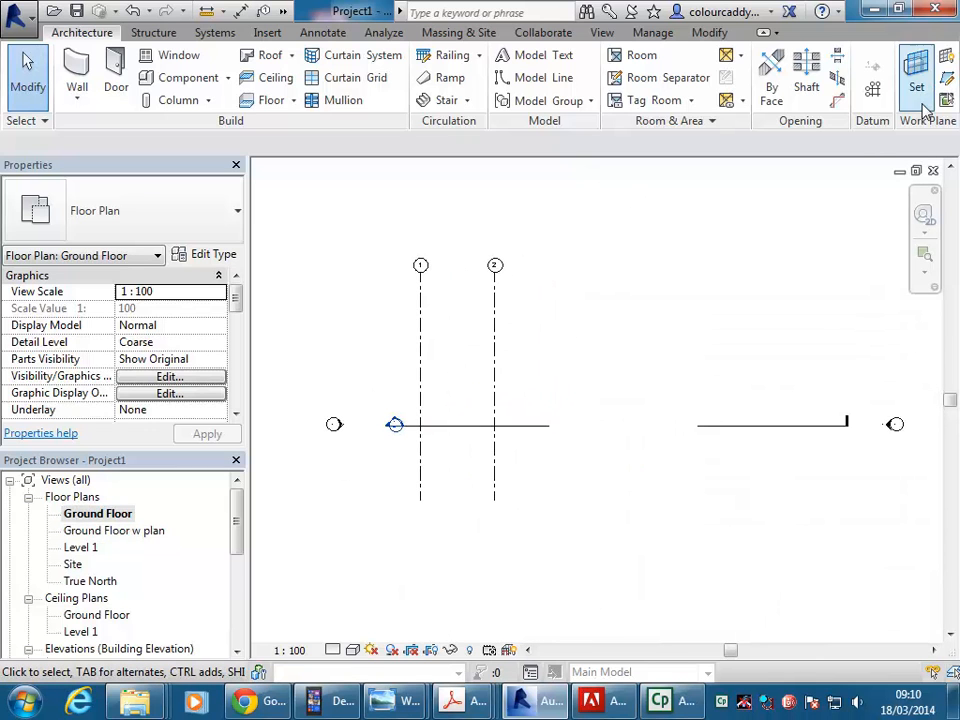
{"action": "left_click", "coordinate": [872, 90]}
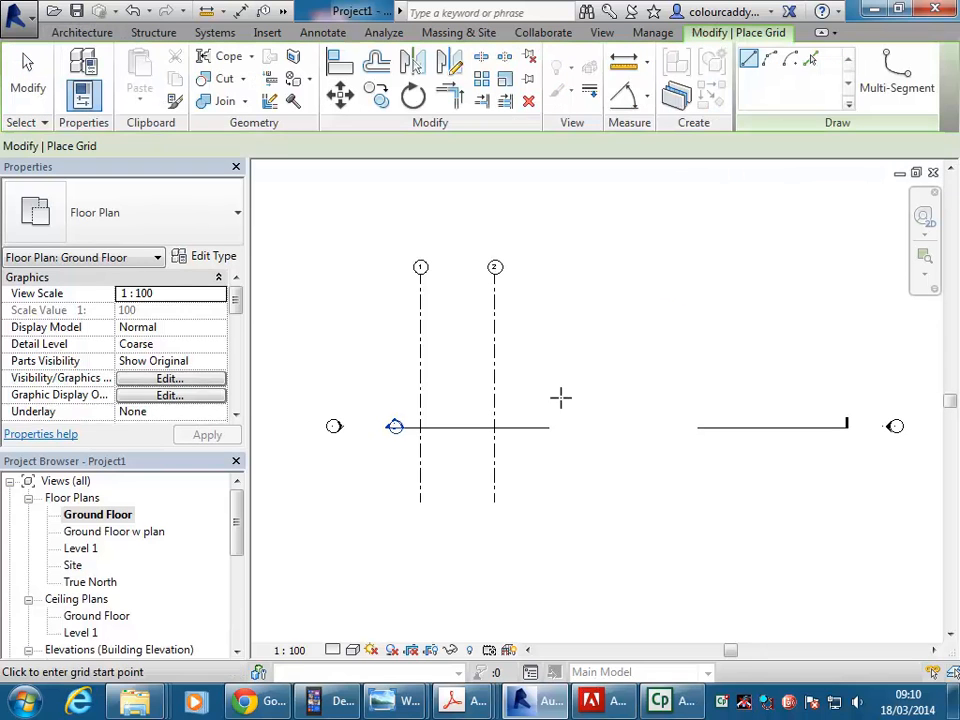
{"action": "left_click", "coordinate": [569, 503]}
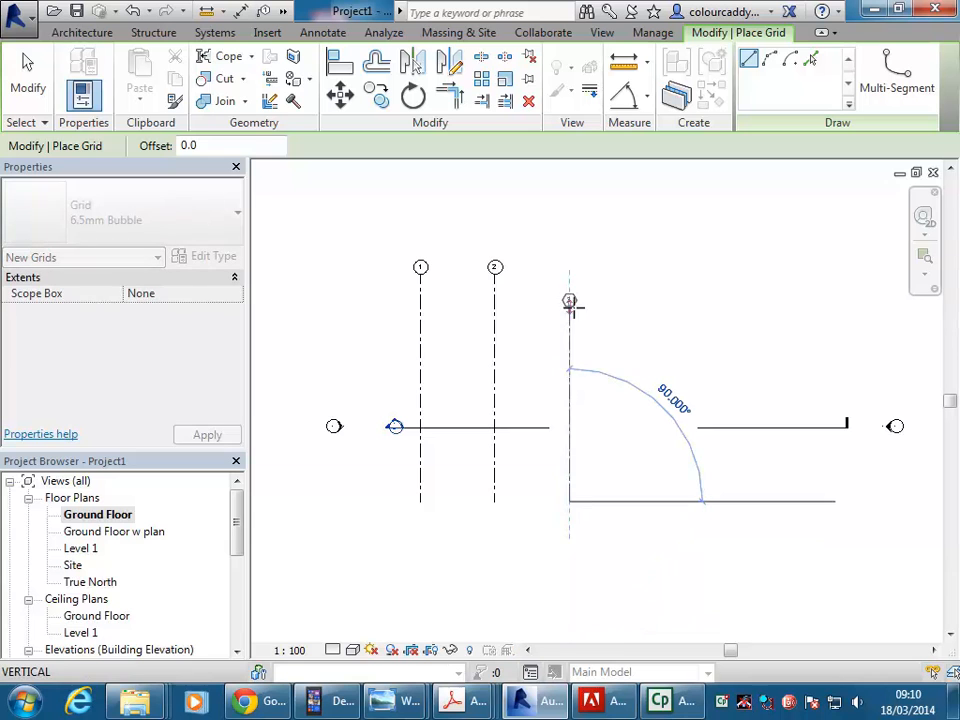
{"action": "left_click", "coordinate": [569, 273]}
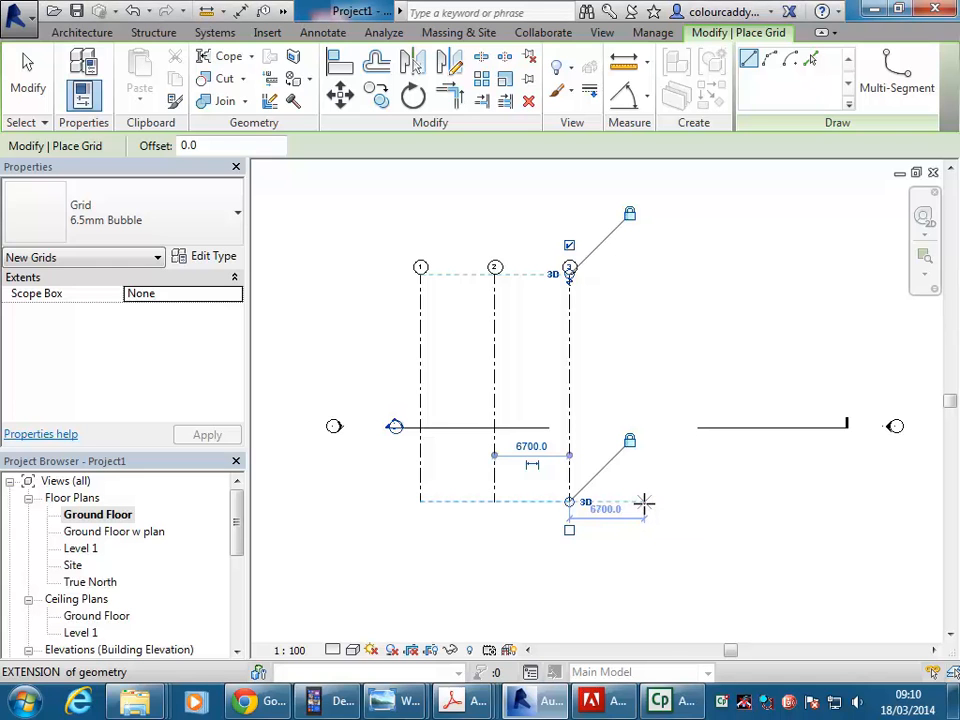
{"action": "left_click", "coordinate": [645, 502]}
{"action": "left_click", "coordinate": [644, 271]}
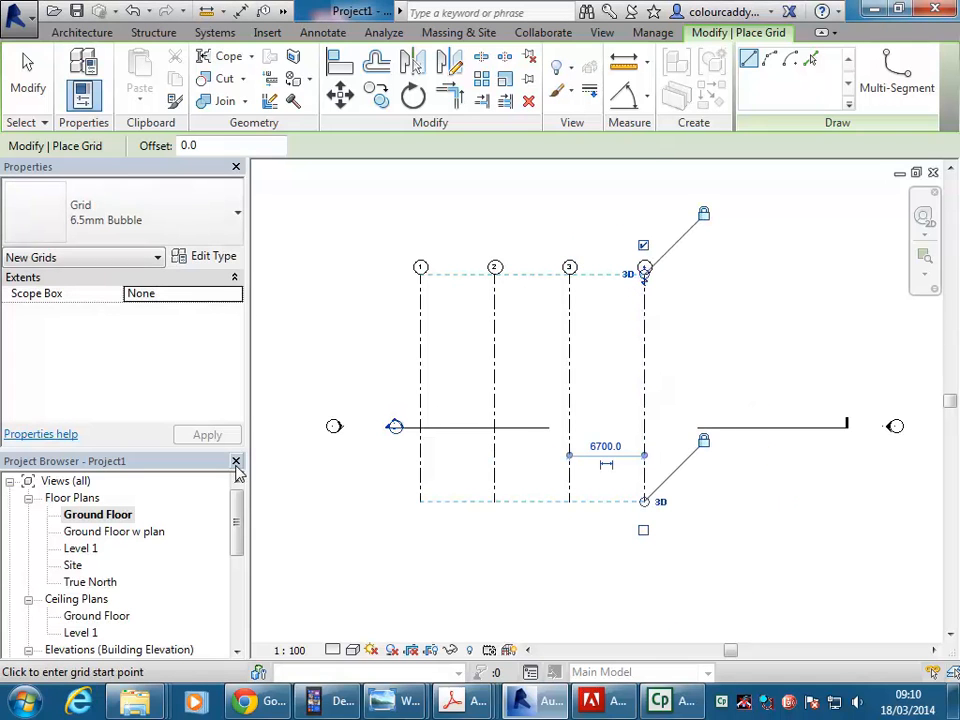
Open the Ground Floor w plan view and compare grid lines 3 and 4 with the column lines of the plan image.
{"action": "double_click", "coordinate": [100, 531]}
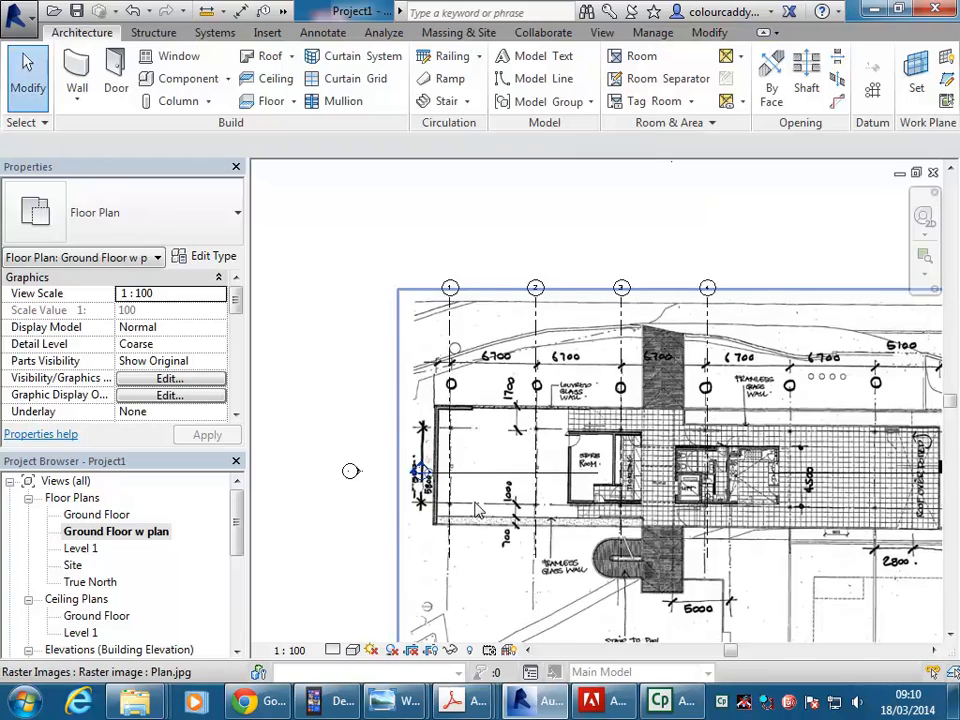
{"action": "middle_click_drag", "start_coordinate": [650, 505], "coordinate": [590, 414]}
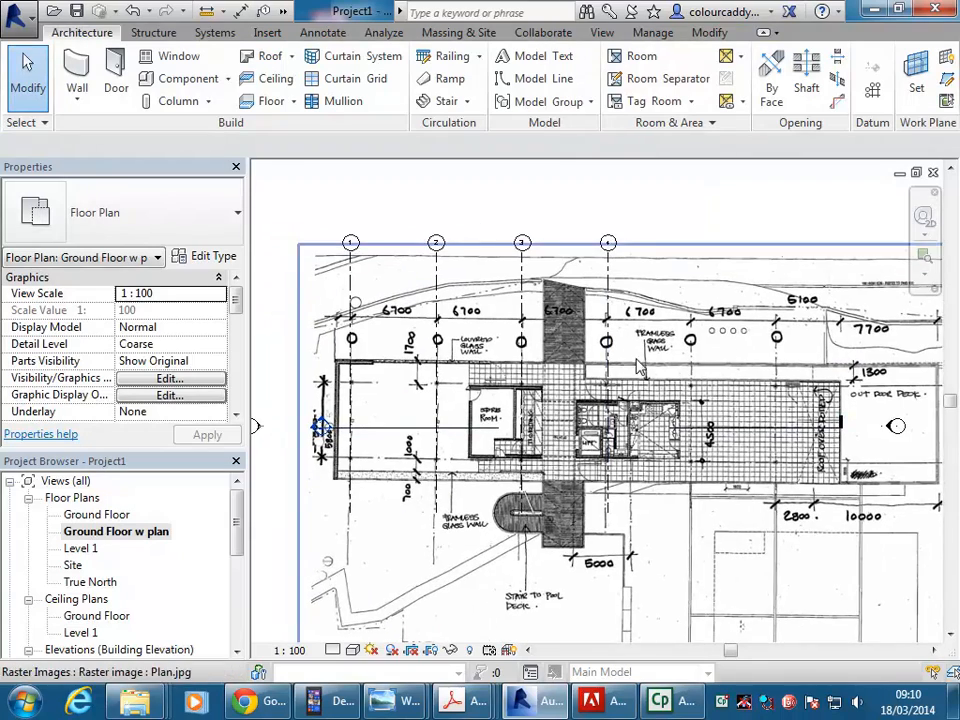
{"action": "middle_click_drag", "start_coordinate": [646, 354], "coordinate": [708, 333]}
{"action": "left_click", "coordinate": [585, 262]}
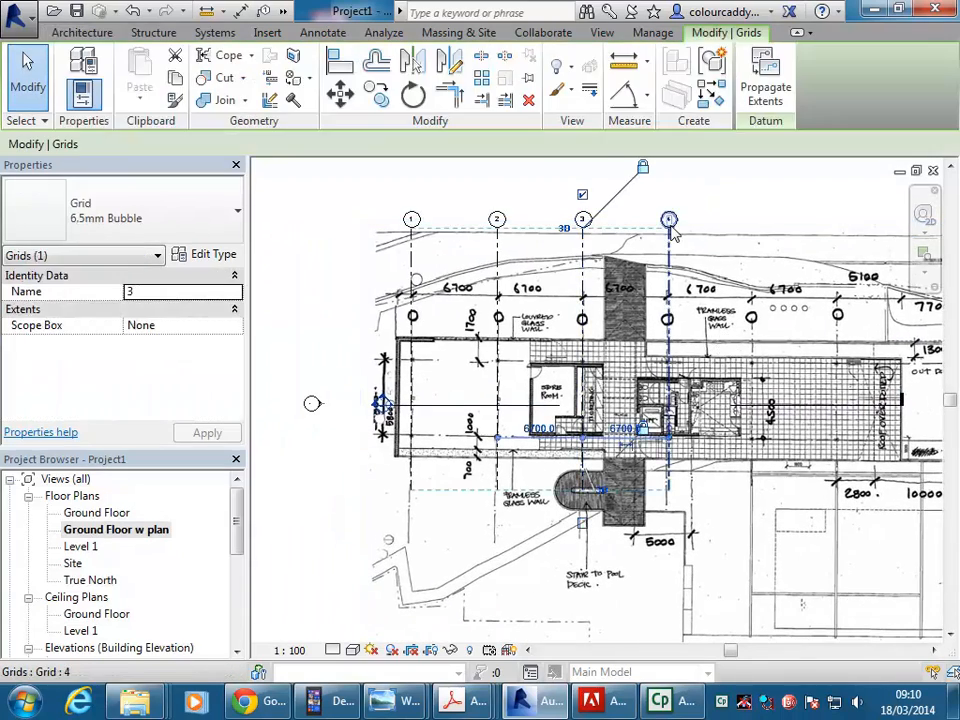
{"action": "scroll", "coordinate": [590, 258], "scroll_direction": "up", "scroll_amount": 5}
{"action": "left_click_drag", "start_coordinate": [594, 243], "coordinate": [577, 340]}
{"action": "scroll", "coordinate": [577, 340], "scroll_direction": "down", "scroll_amount": 8}
{"action": "middle_click_drag", "start_coordinate": [577, 340], "coordinate": [552, 303]}
{"action": "scroll", "coordinate": [552, 303], "scroll_direction": "up", "scroll_amount": 1}
{"action": "left_click", "coordinate": [542, 233]}
{"action": "middle_click_drag", "start_coordinate": [585, 242], "coordinate": [516, 219]}
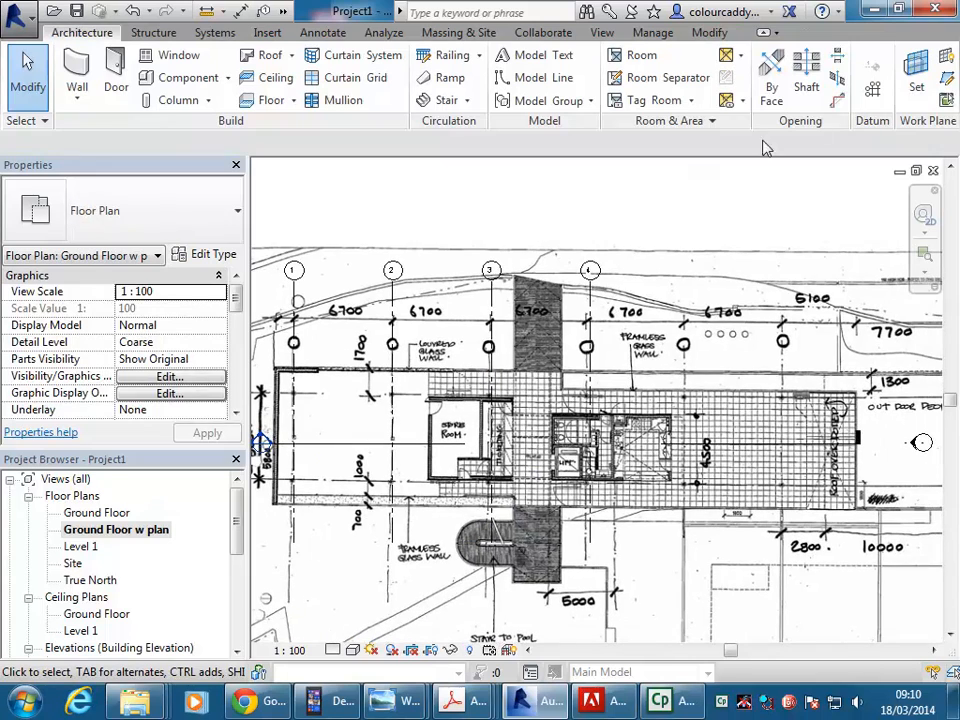
Draw a vertical grid line 6700 beyond grid line 4 over the plan image, aligned with the other grid ends.
{"action": "left_click", "coordinate": [876, 91]}
{"action": "middle_click_drag", "start_coordinate": [600, 400], "coordinate": [567, 388]}
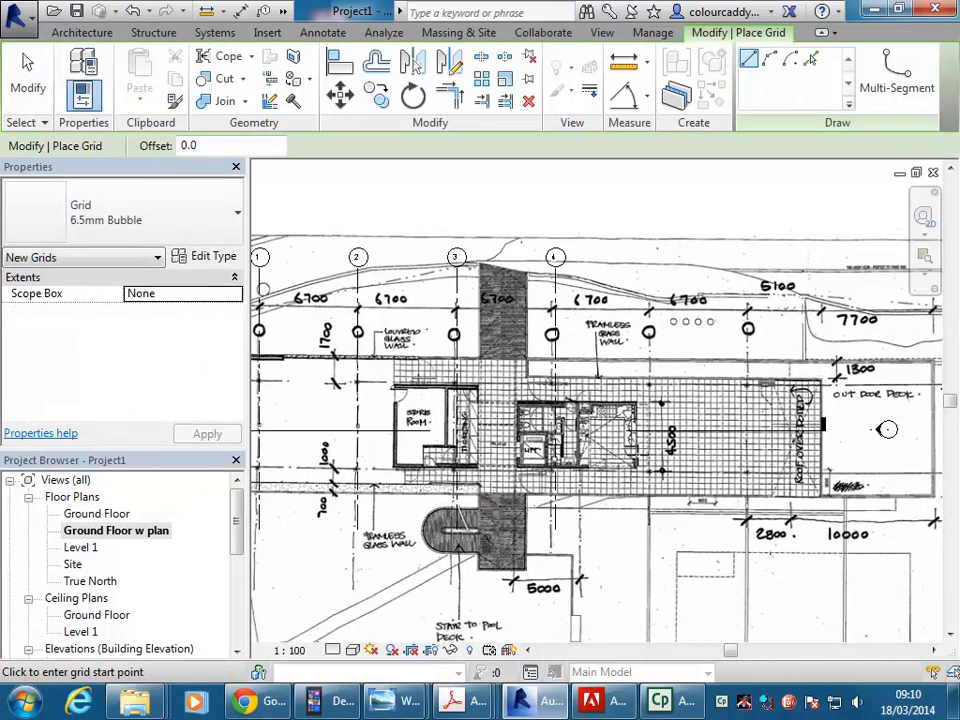
{"action": "left_click", "coordinate": [652, 530]}
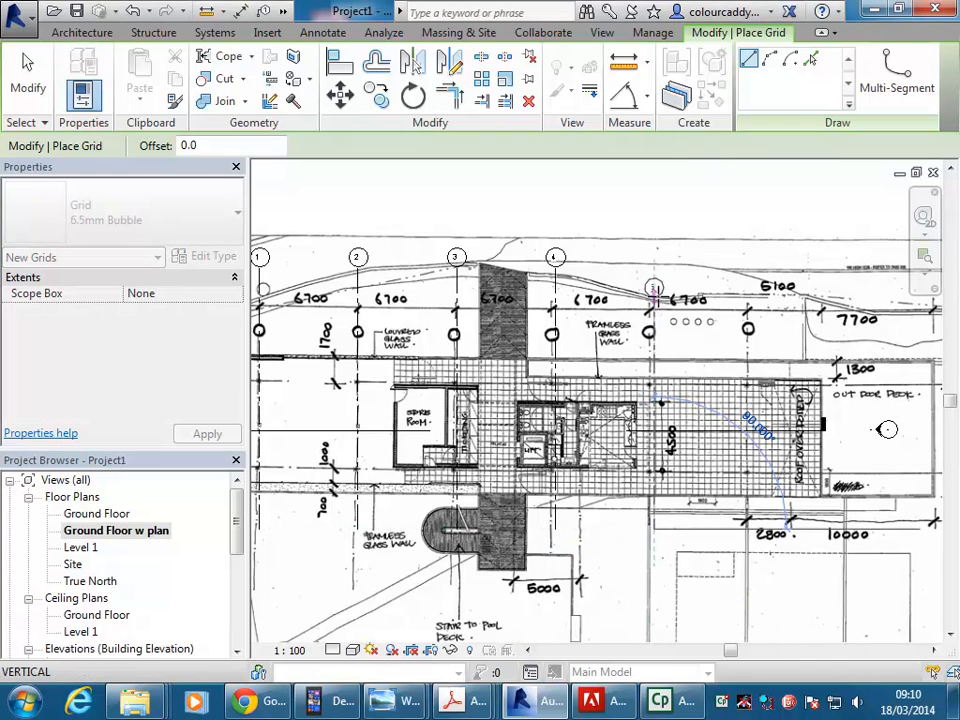
{"action": "left_click", "coordinate": [654, 262]}
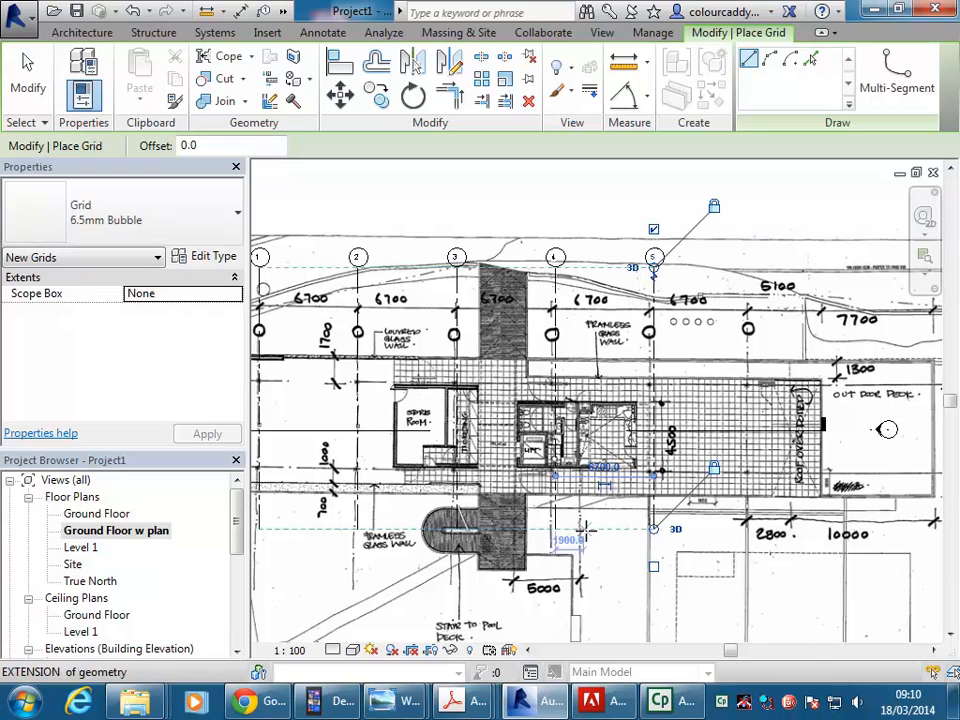
{"action": "left_click", "coordinate": [598, 468]}
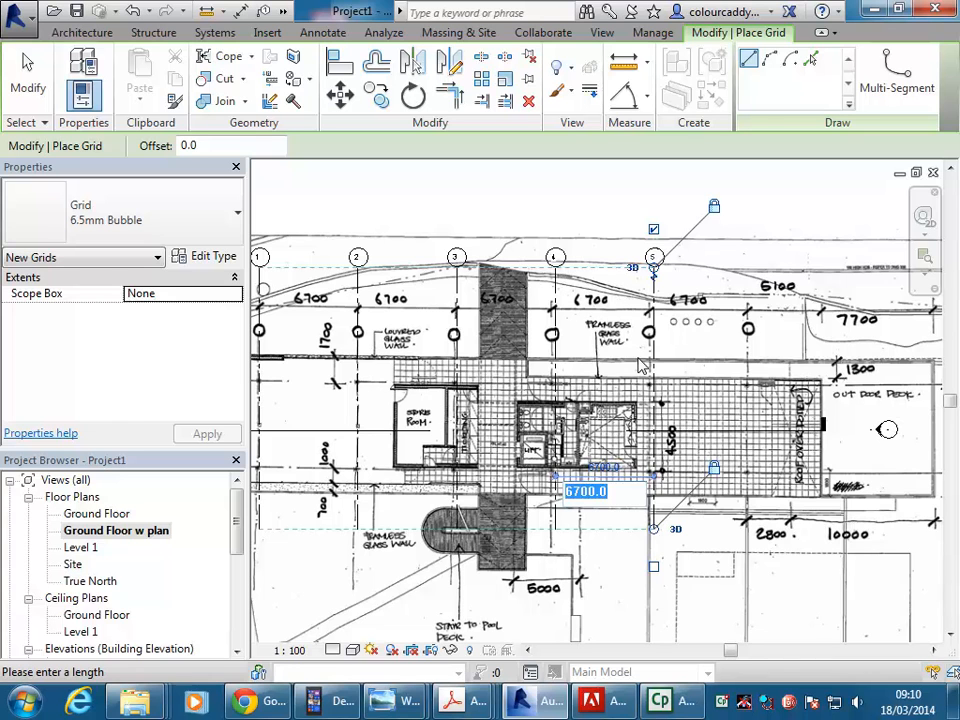
{"action": "left_click", "coordinate": [702, 353]}
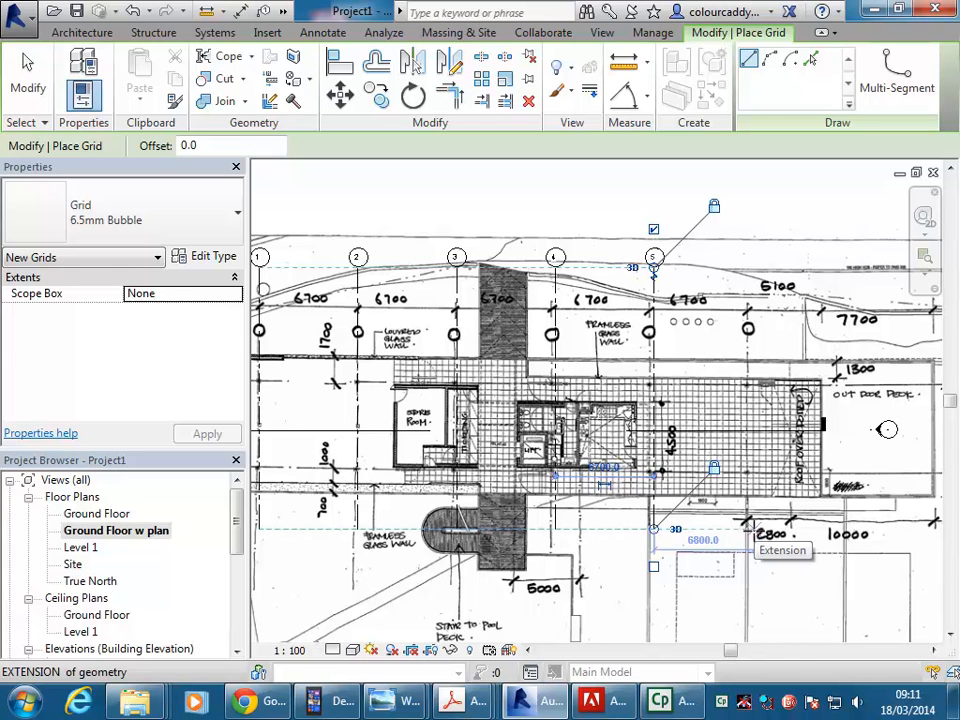
Draw a vertical grid line beyond grid line 5 and set the spacing between them to 6700.
{"action": "left_click", "coordinate": [754, 529]}
{"action": "left_click", "coordinate": [754, 267]}
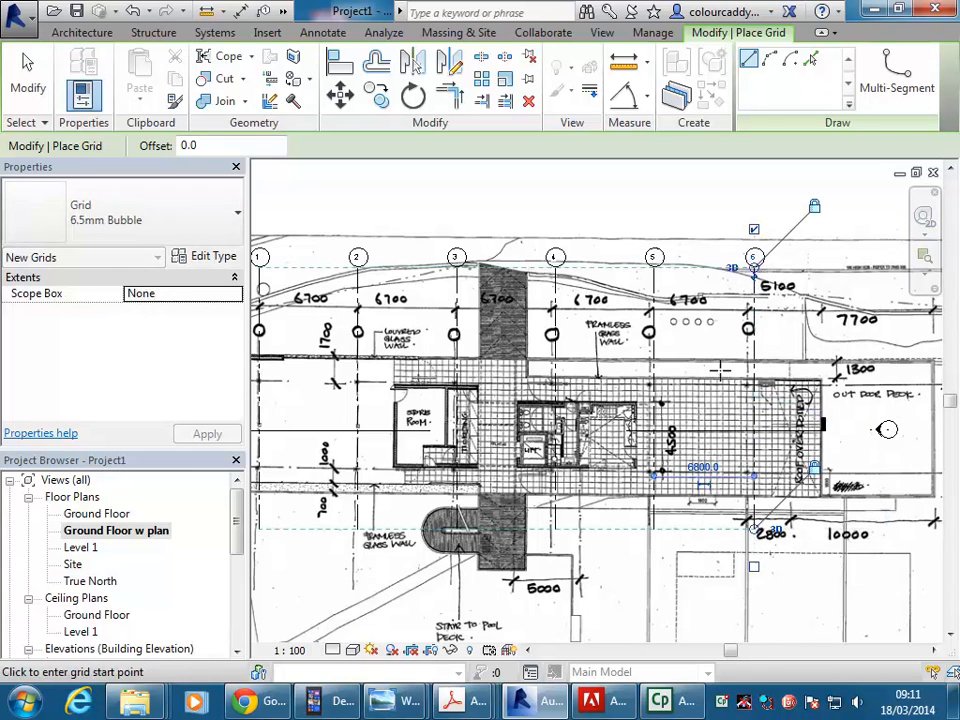
{"action": "left_click", "coordinate": [703, 467]}
{"action": "type", "text": "67"}
{"action": "key", "text": "Return"}
Examine the outdoor deck end of the plan beyond grid line 6, and bring up the CAD 2 brief PDF before returning to Revit.
{"action": "mouse_move", "coordinate": [806, 493]}
{"action": "middle_mouse_down"}
{"action": "mouse_move", "coordinate": [755, 489]}
{"action": "mouse_move", "coordinate": [722, 526]}
{"action": "middle_mouse_up"}
{"action": "scroll", "coordinate": [759, 492], "scroll_direction": "up", "scroll_amount": 1}
{"action": "middle_click_drag", "start_coordinate": [698, 374], "coordinate": [655, 363]}
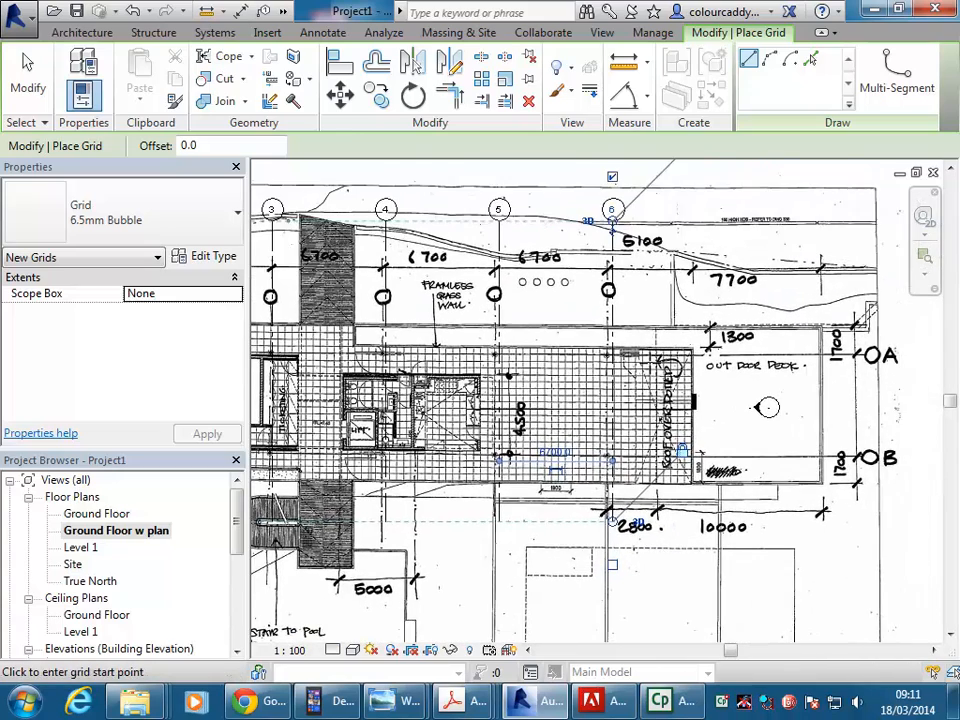
{"action": "scroll", "coordinate": [655, 361], "scroll_direction": "up", "scroll_amount": 1}
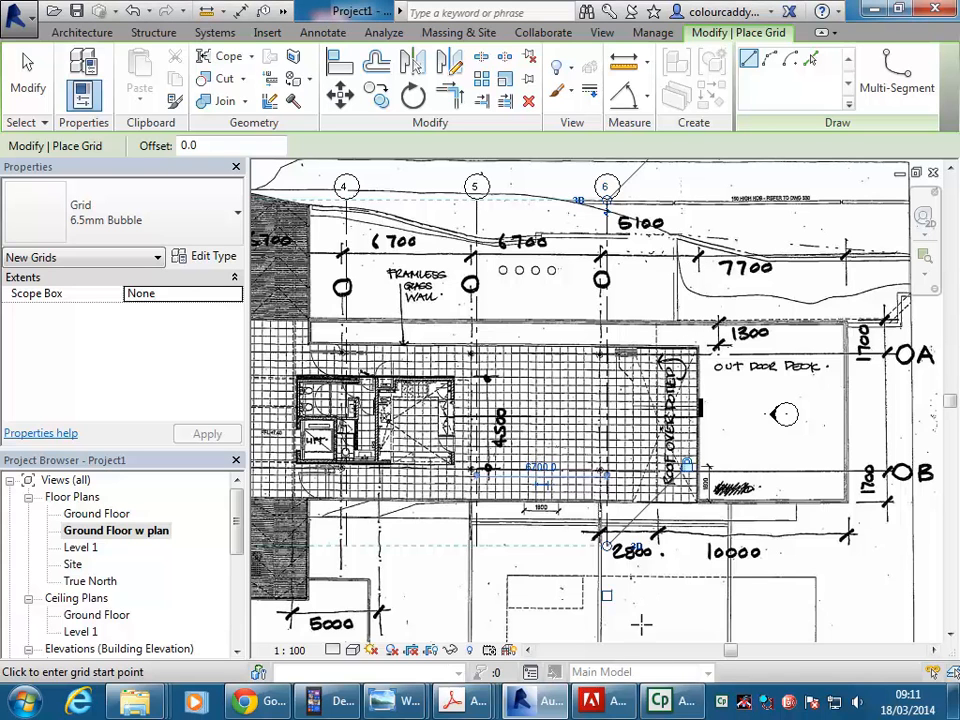
{"action": "mouse_move", "coordinate": [468, 700]}
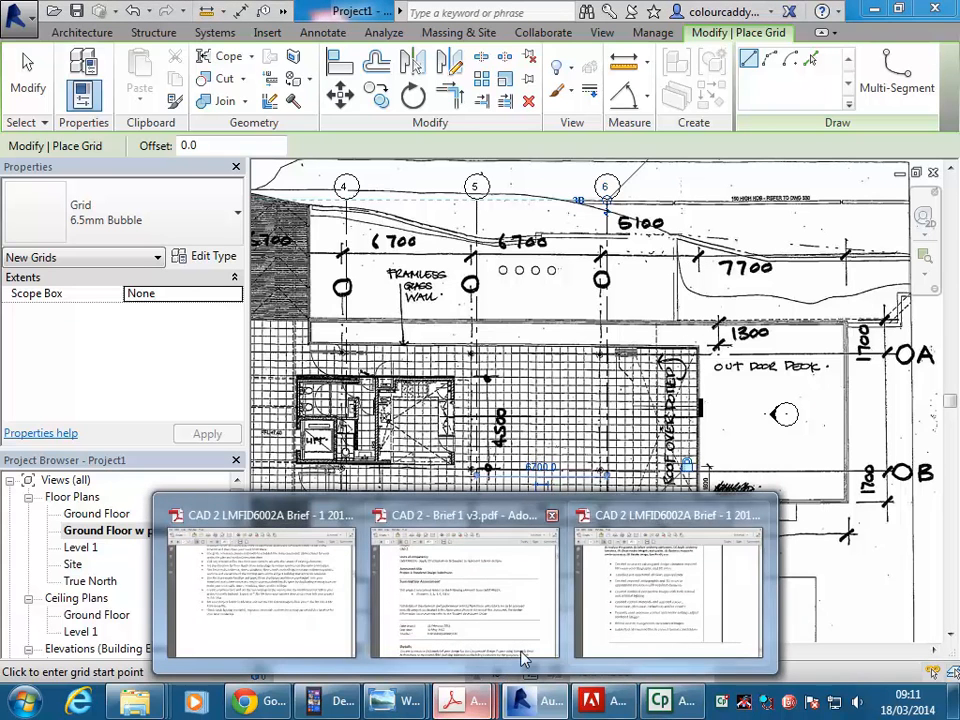
{"action": "left_click", "coordinate": [524, 655]}
{"action": "left_click", "coordinate": [515, 700]}
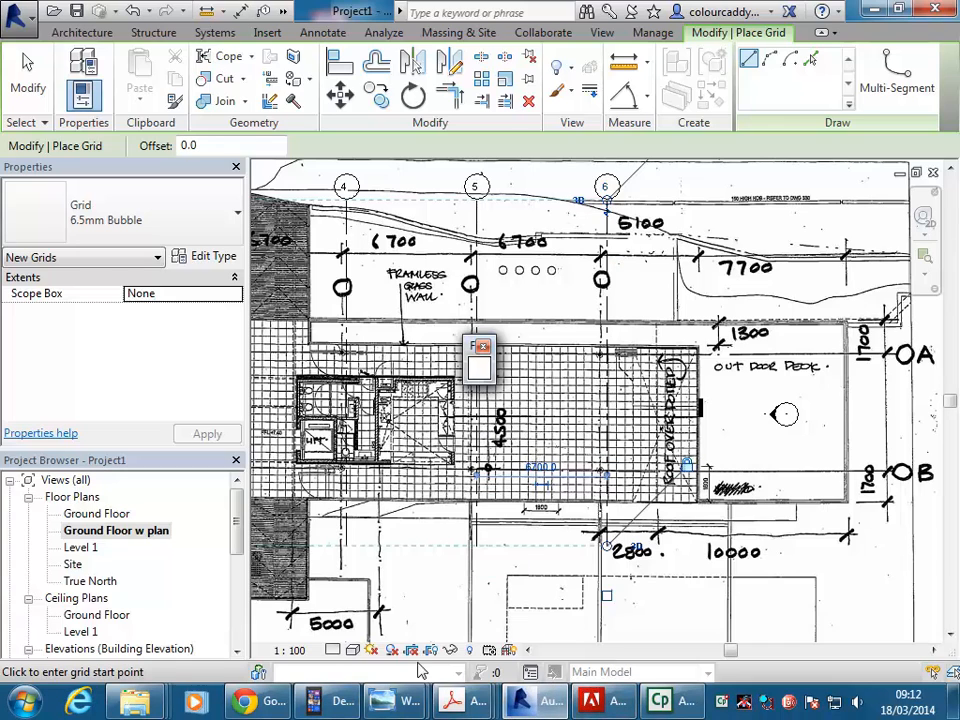
Draw a vertical reference plane along the end wall of the tiled floor beyond grid line 6, where the outdoor deck starts.
{"action": "middle_click_drag", "start_coordinate": [684, 441], "coordinate": [558, 460]}
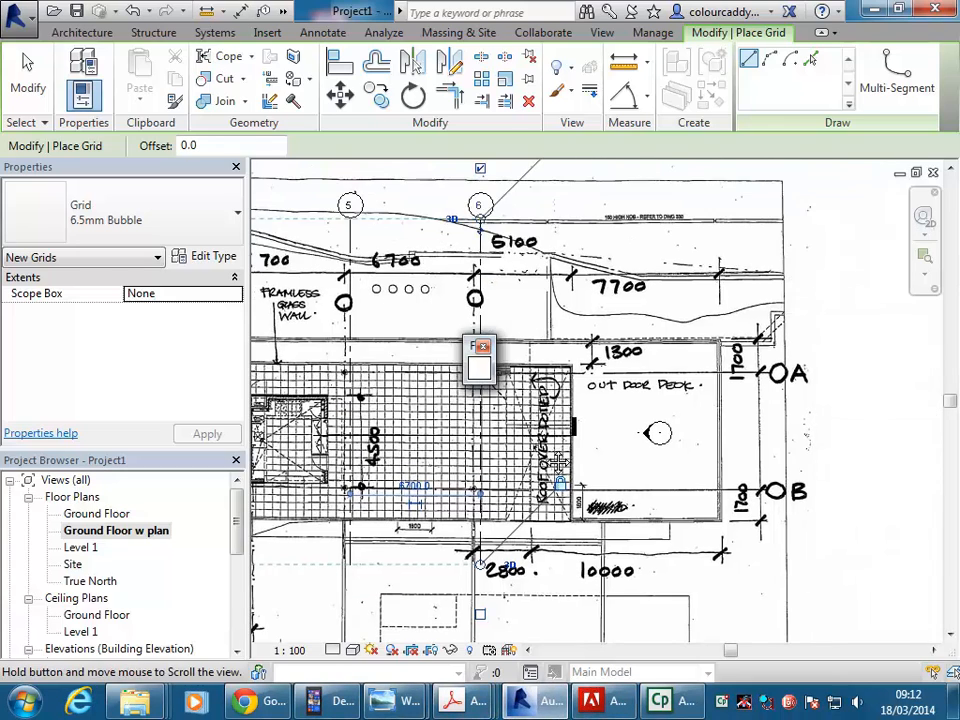
{"action": "scroll", "coordinate": [540, 404], "scroll_direction": "up", "scroll_amount": 1}
{"action": "middle_click_drag", "start_coordinate": [540, 404], "coordinate": [576, 394]}
{"action": "scroll", "coordinate": [556, 401], "scroll_direction": "up", "scroll_amount": 1}
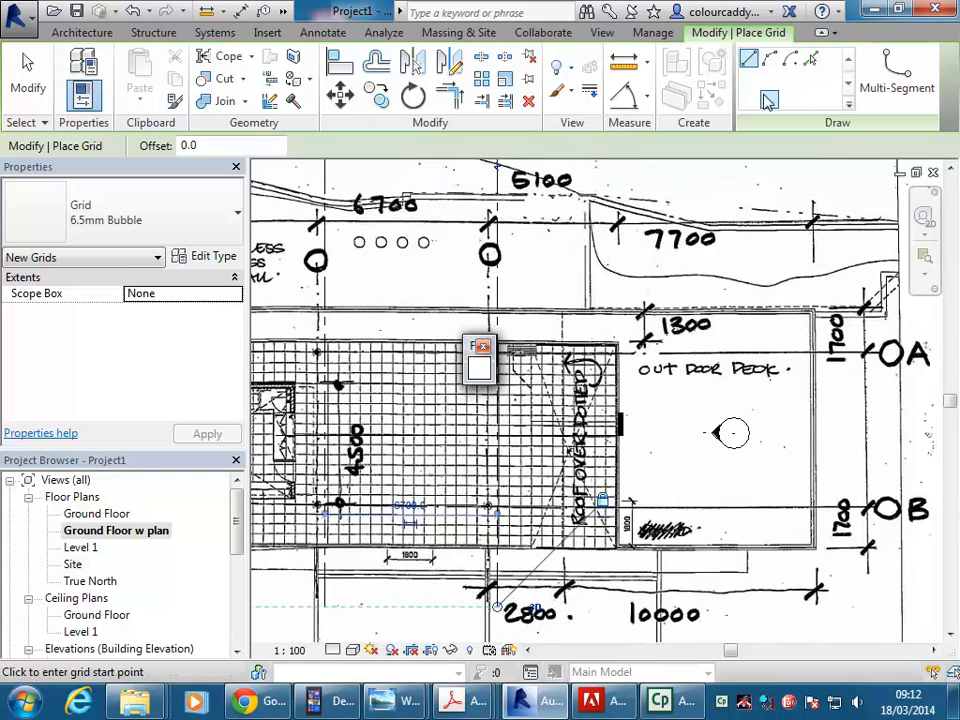
{"action": "left_click", "coordinate": [96, 34]}
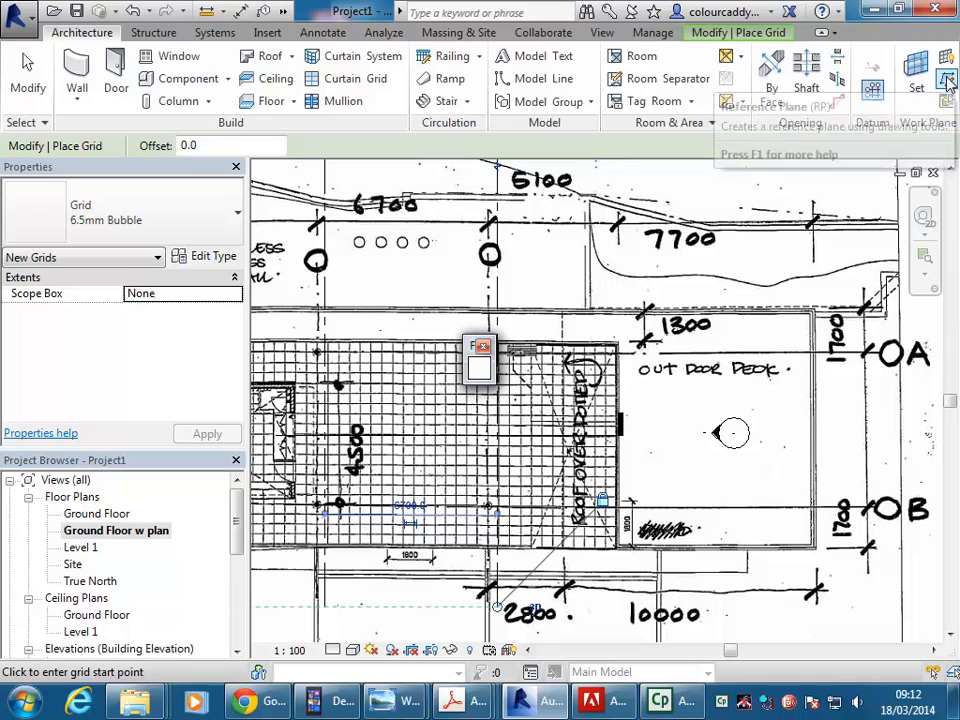
{"action": "left_click", "coordinate": [948, 82]}
{"action": "middle_click_drag", "start_coordinate": [596, 422], "coordinate": [674, 394]}
{"action": "scroll", "coordinate": [724, 485], "scroll_direction": "up", "scroll_amount": 1}
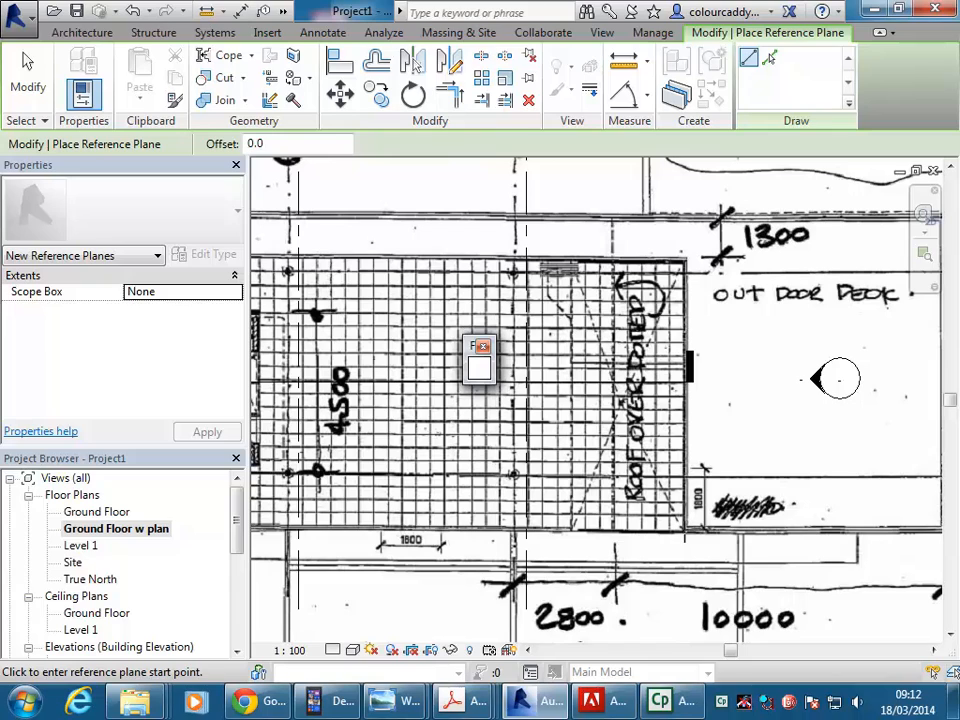
{"action": "left_click", "coordinate": [685, 527]}
{"action": "middle_click_drag", "start_coordinate": [688, 412], "coordinate": [668, 497]}
{"action": "scroll", "coordinate": [668, 497], "scroll_direction": "down", "scroll_amount": 2}
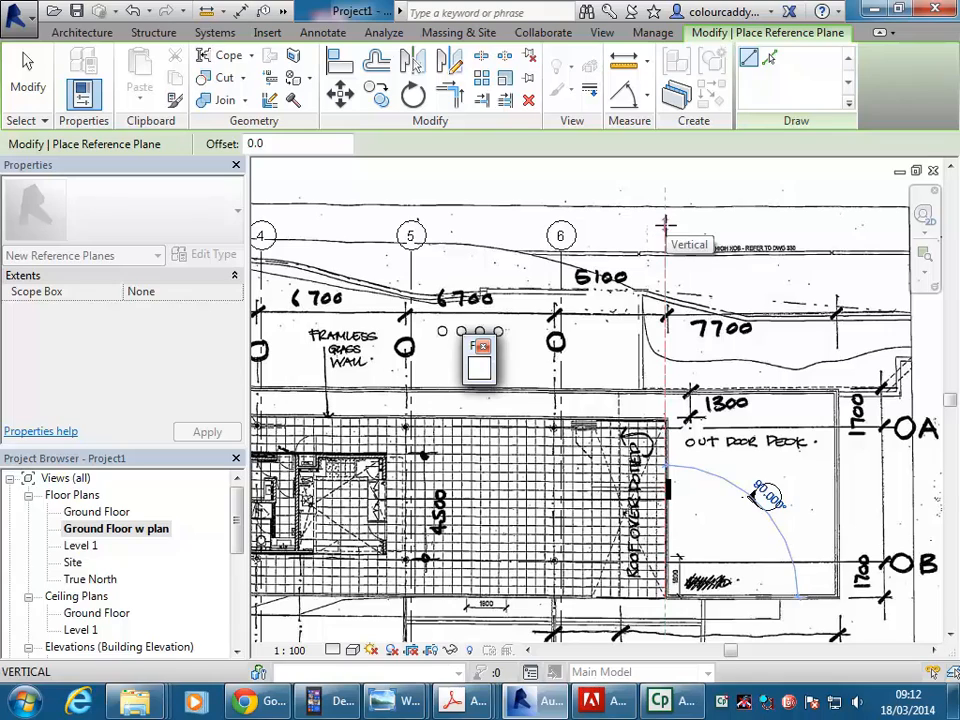
{"action": "left_click", "coordinate": [665, 230]}
{"action": "middle_click_drag", "start_coordinate": [658, 645], "coordinate": [676, 593]}
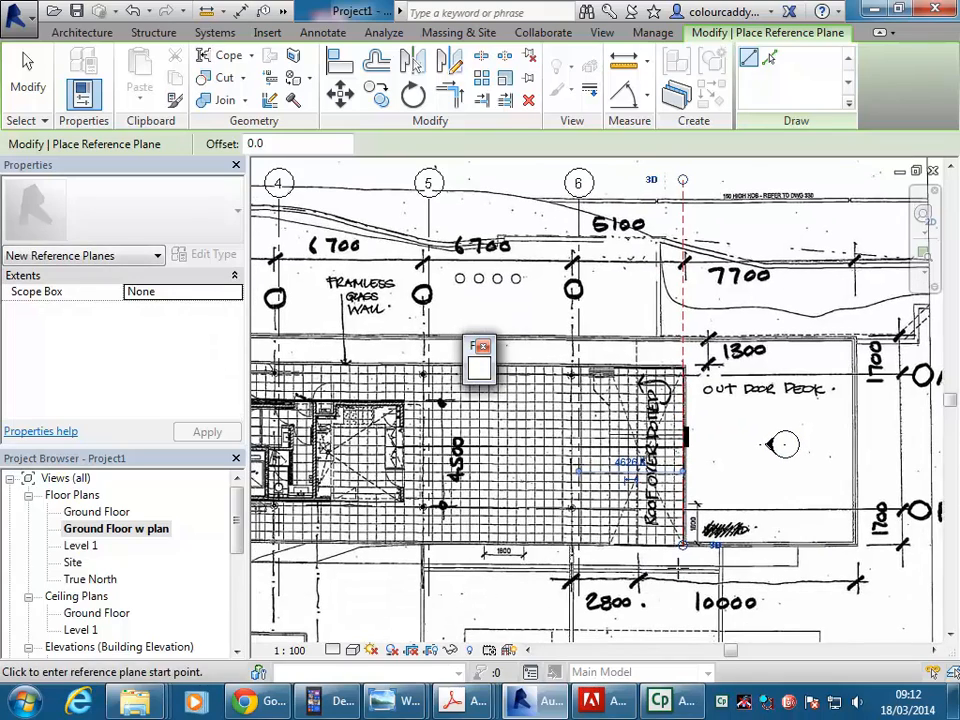
Set the distance between grid line 6 and the reference plane to 5100.
{"action": "middle_click_drag", "start_coordinate": [629, 315], "coordinate": [691, 344]}
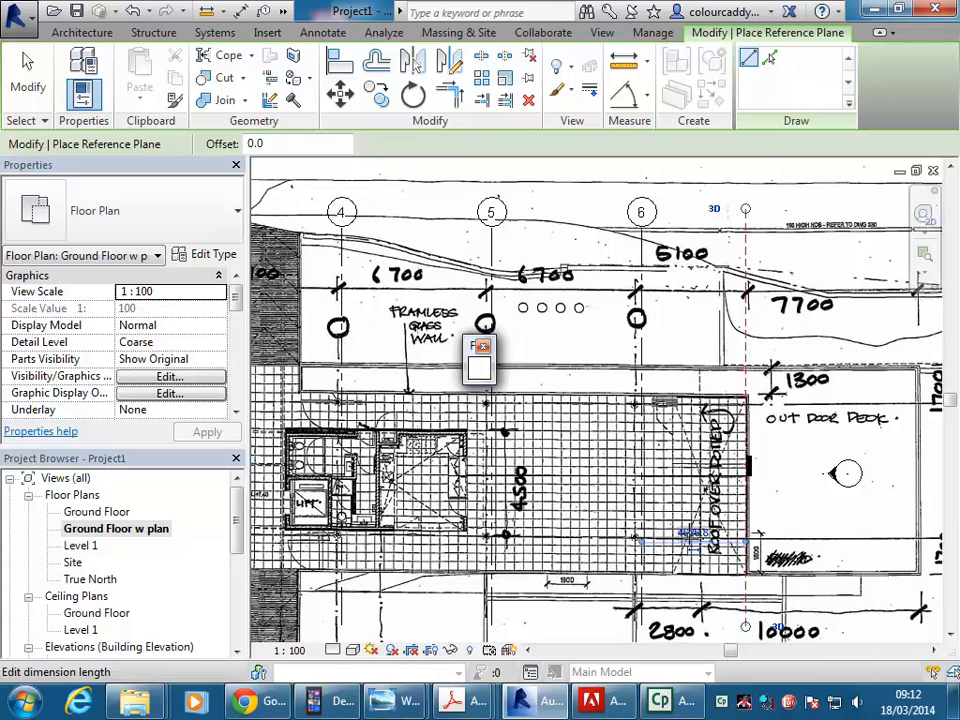
{"action": "left_click", "coordinate": [688, 533]}
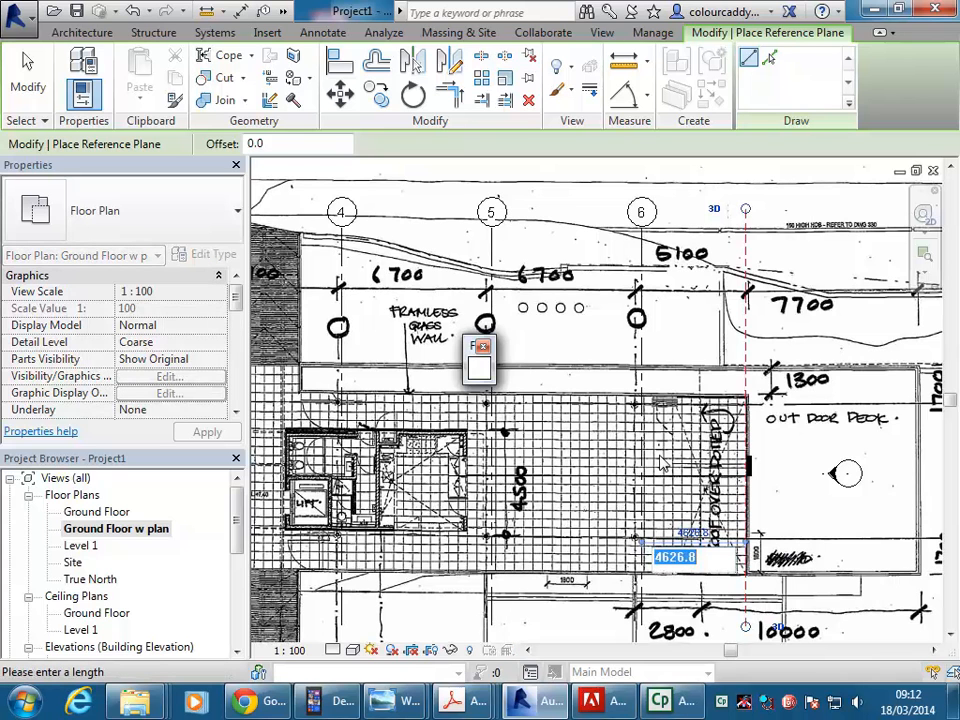
{"action": "type", "text": "510"}
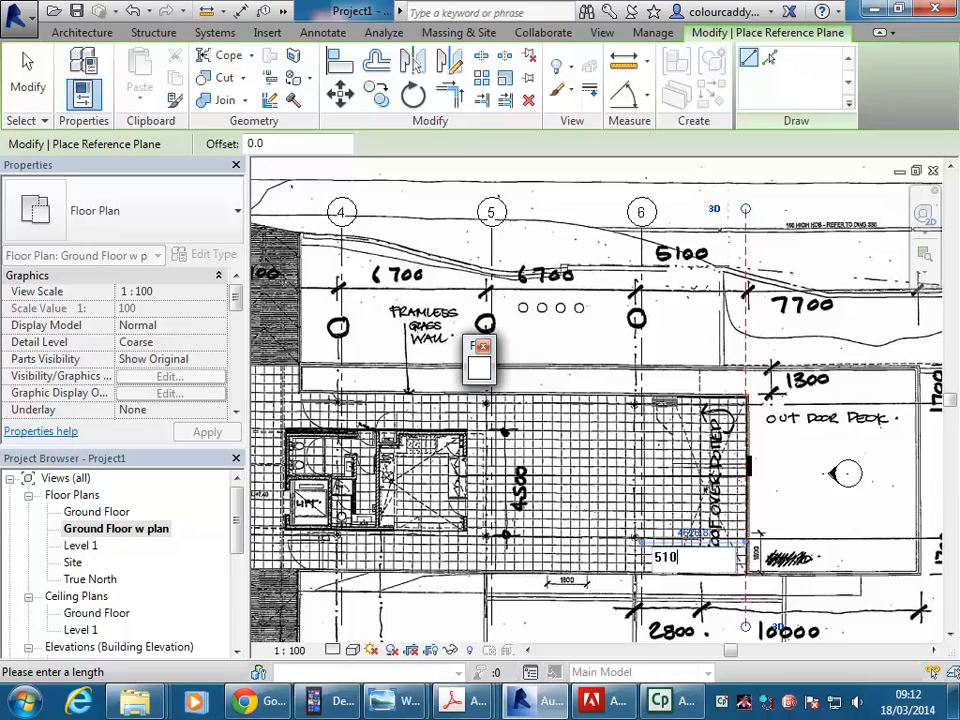
{"action": "key", "text": "Return"}
Draw a second vertical reference plane 7700 beyond the first, near the outer edge of the outdoor deck.
{"action": "middle_click_drag", "start_coordinate": [771, 416], "coordinate": [753, 433]}
{"action": "scroll", "coordinate": [702, 420], "scroll_direction": "down", "scroll_amount": 1}
{"action": "middle_click_drag", "start_coordinate": [604, 335], "coordinate": [559, 335]}
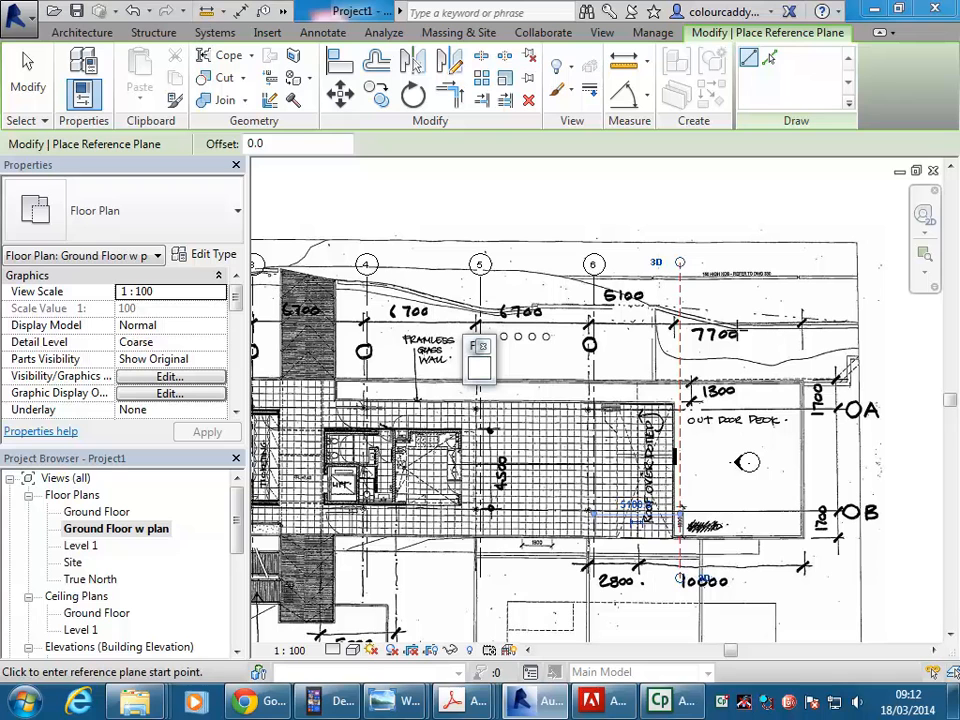
{"action": "left_click", "coordinate": [811, 262]}
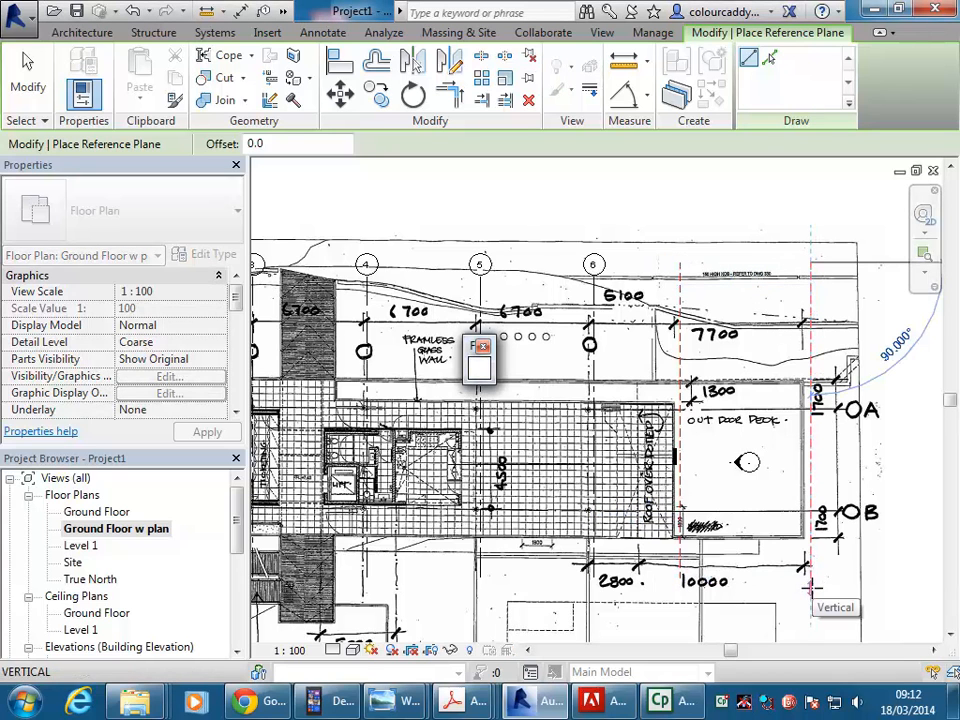
{"action": "left_click", "coordinate": [811, 588]}
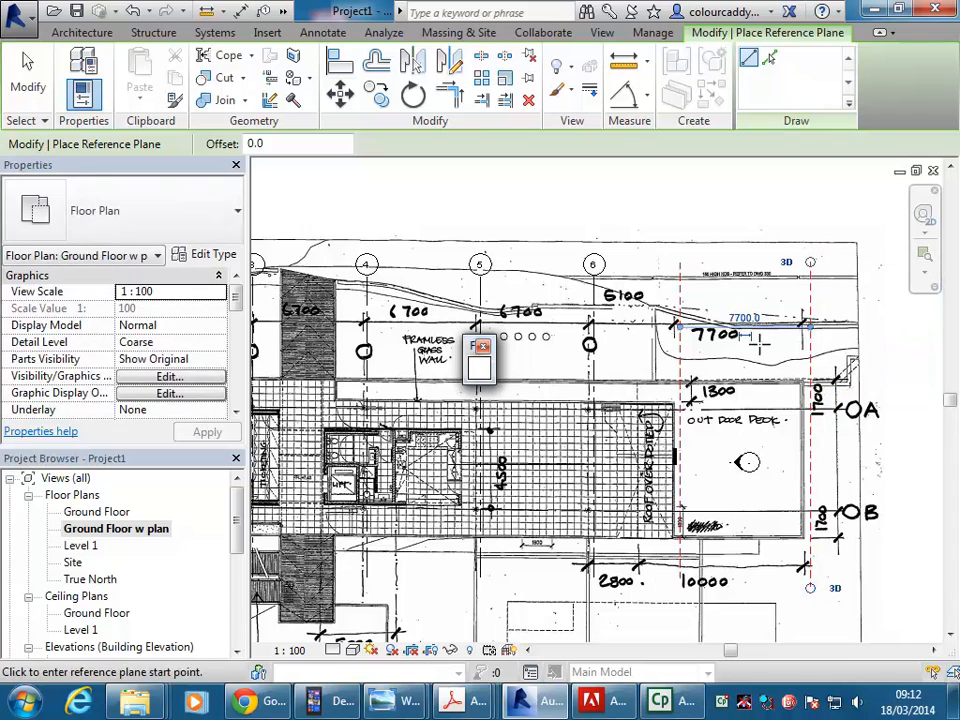
Check the reference planes over the plan image, and open the Ground Floor view to examine them alongside the grid lines.
{"action": "middle_click_drag", "start_coordinate": [811, 588], "coordinate": [923, 575]}
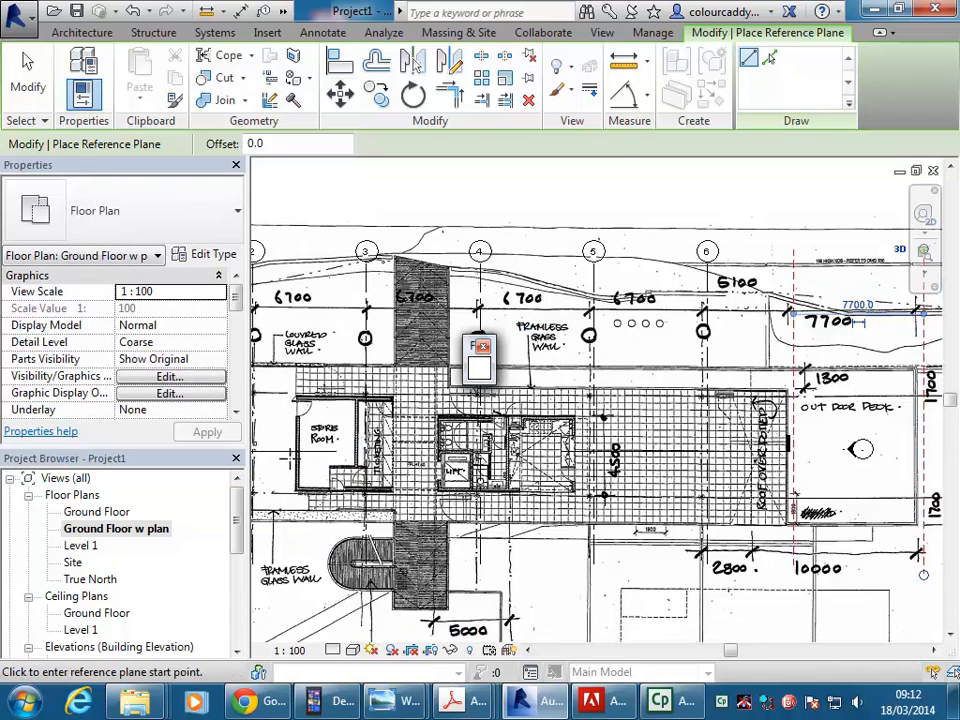
{"action": "middle_click_drag", "start_coordinate": [797, 379], "coordinate": [756, 384]}
{"action": "left_click", "coordinate": [753, 308]}
{"action": "left_click", "coordinate": [768, 349]}
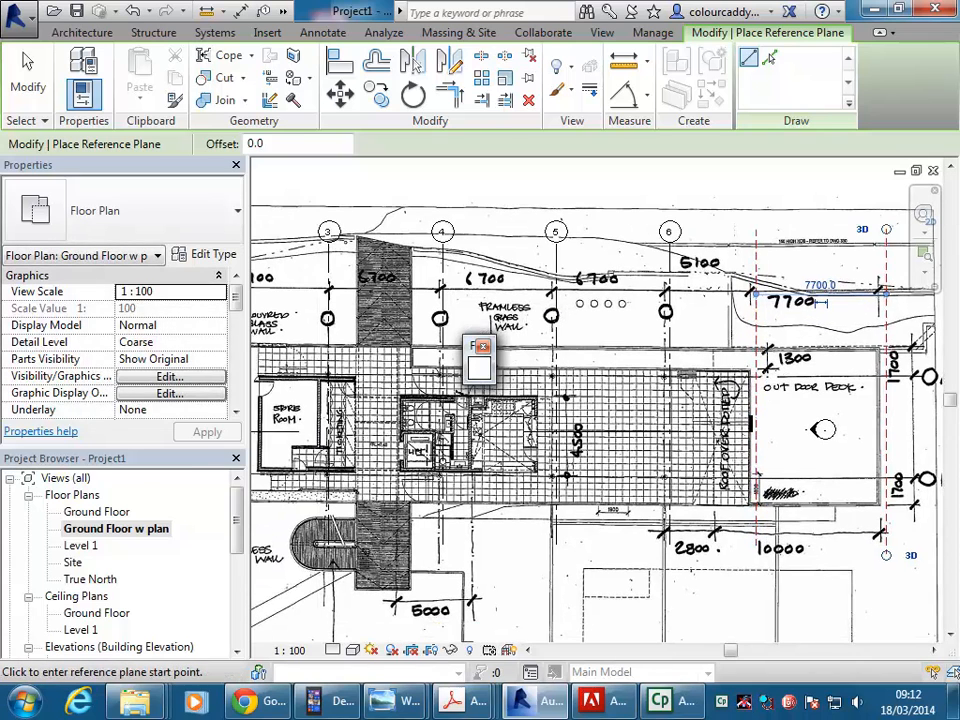
{"action": "double_click", "coordinate": [100, 512]}
{"action": "middle_click_drag", "start_coordinate": [470, 326], "coordinate": [413, 326]}
{"action": "scroll", "coordinate": [538, 259], "scroll_direction": "down", "scroll_amount": 3}
{"action": "scroll", "coordinate": [641, 268], "scroll_direction": "up", "scroll_amount": 5}
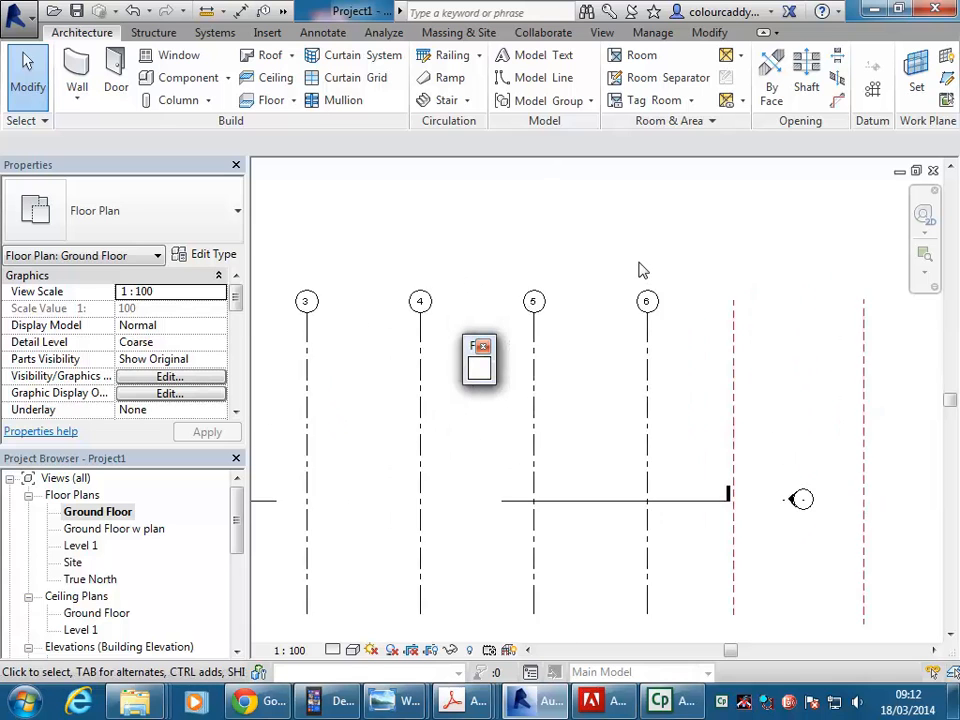
{"action": "scroll", "coordinate": [643, 270], "scroll_direction": "down", "scroll_amount": 2}
{"action": "middle_click_drag", "start_coordinate": [676, 324], "coordinate": [619, 334]}
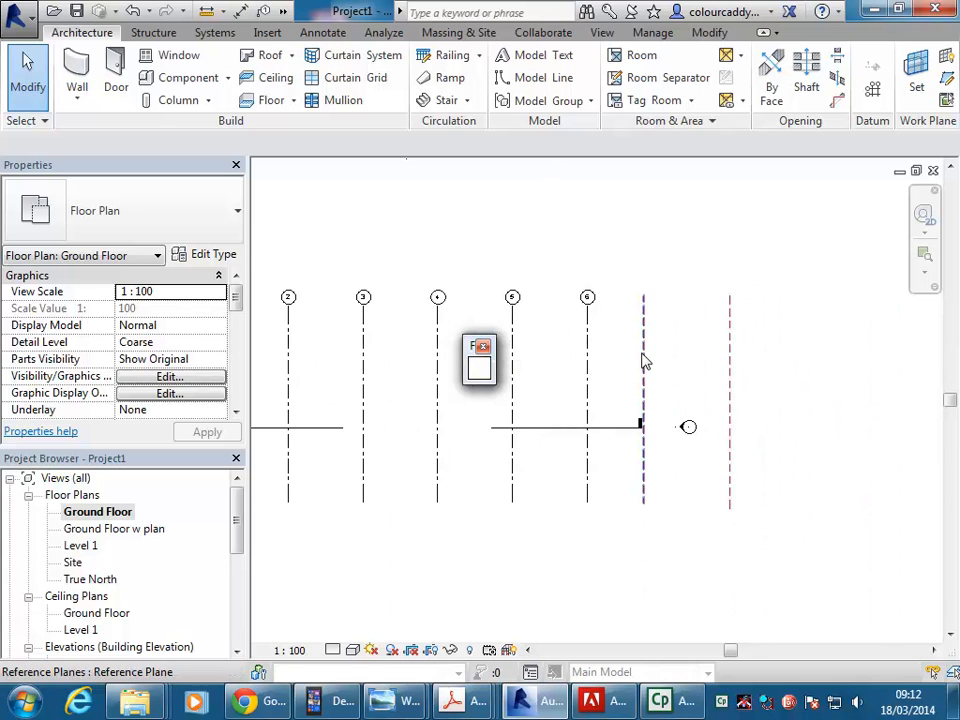
Return to the Ground Floor w plan view and examine the plan from the outdoor deck back to grid line 1.
{"action": "double_click", "coordinate": [115, 530]}
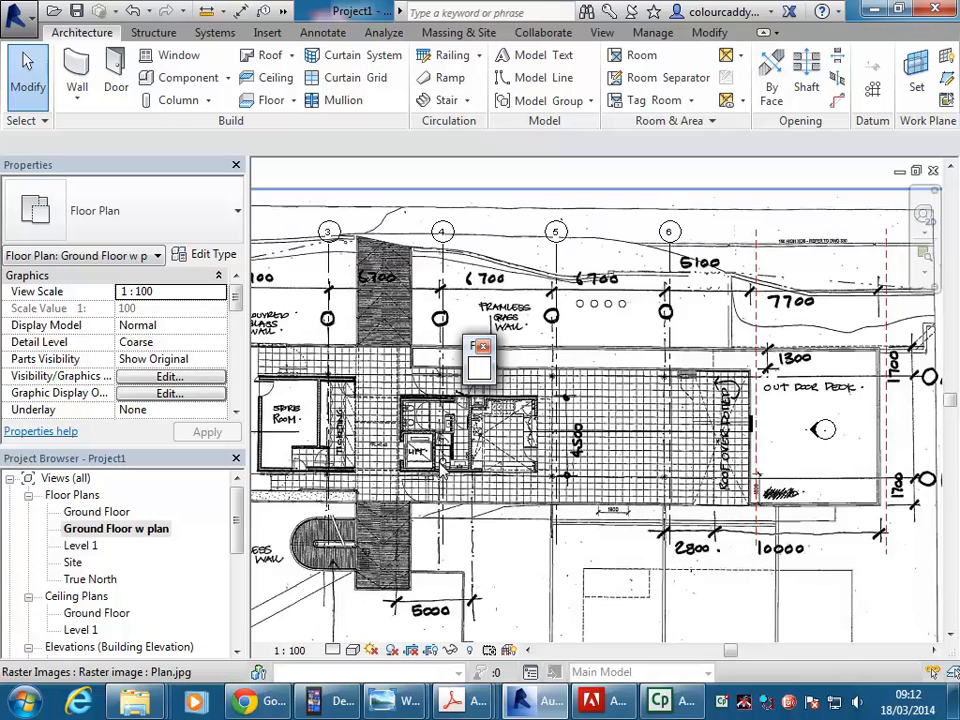
{"action": "middle_click_drag", "start_coordinate": [637, 343], "coordinate": [459, 323]}
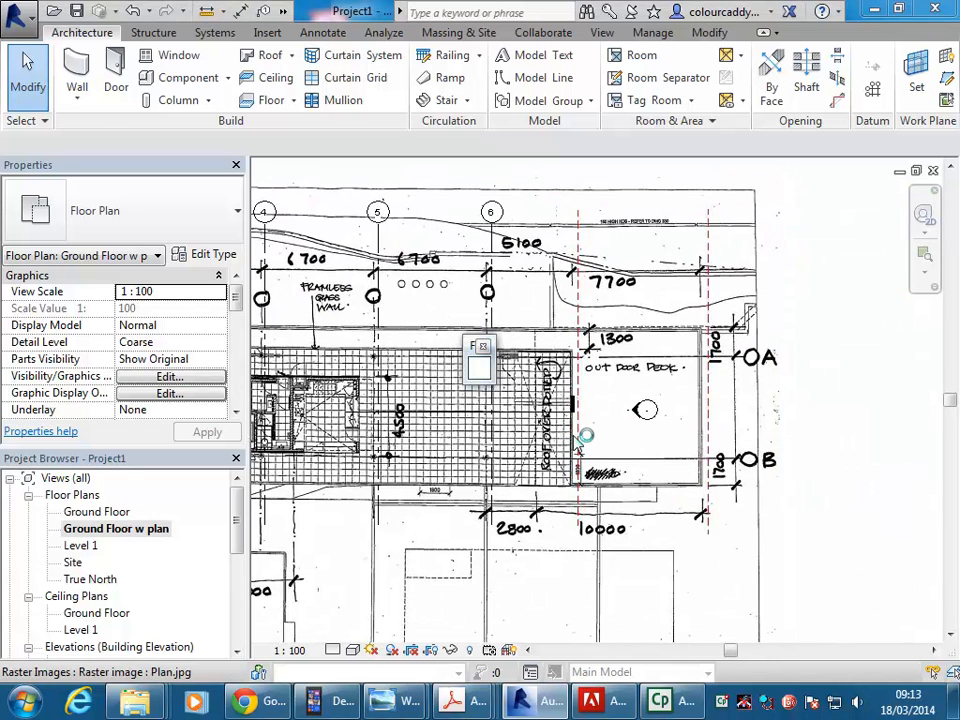
{"action": "scroll", "coordinate": [671, 399], "scroll_direction": "down", "scroll_amount": 2}
{"action": "middle_click_drag", "start_coordinate": [671, 399], "coordinate": [839, 431]}
{"action": "middle_click_drag", "start_coordinate": [663, 360], "coordinate": [767, 334]}
{"action": "middle_click_drag", "start_coordinate": [503, 371], "coordinate": [464, 410]}
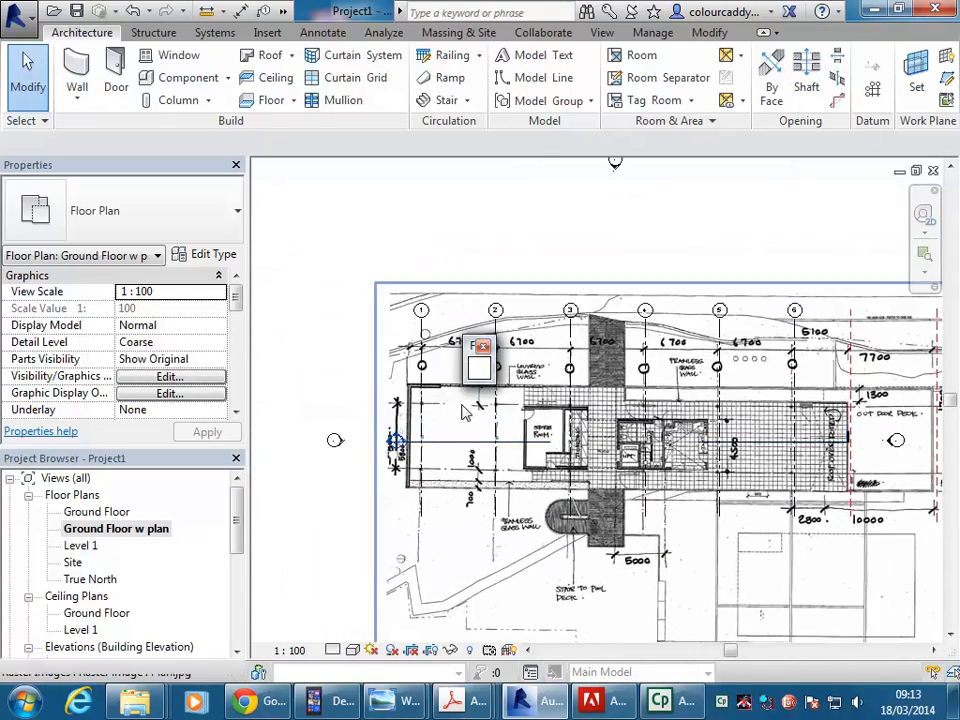
Close the small floating window and draw a horizontal grid line along column line A, ending beyond the outdoor deck.
{"action": "left_click", "coordinate": [483, 347]}
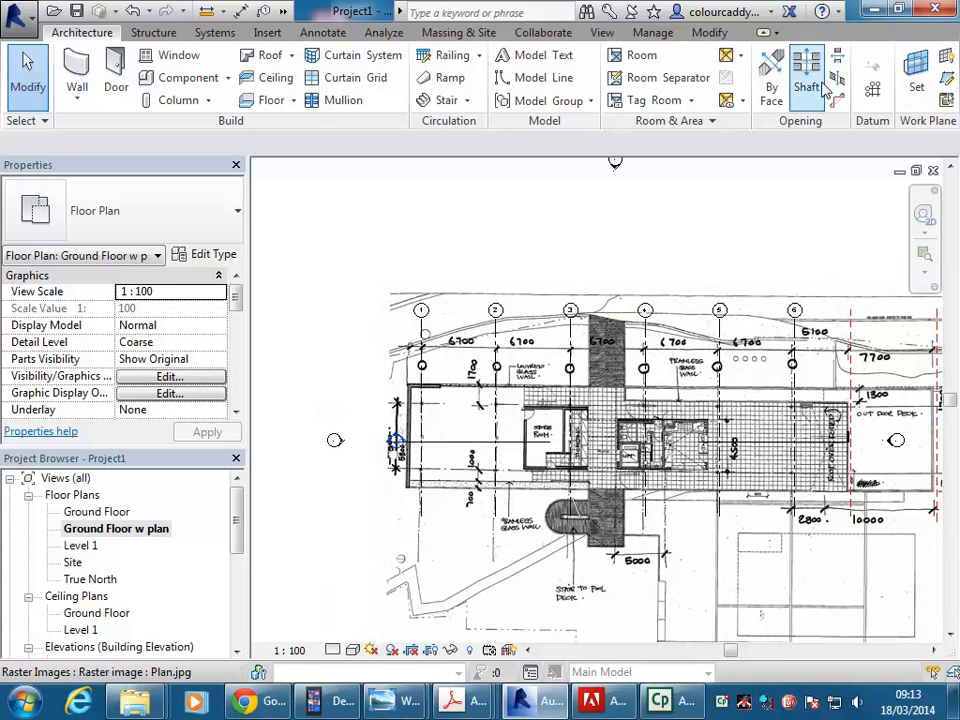
{"action": "left_click", "coordinate": [873, 92]}
{"action": "scroll", "coordinate": [760, 330], "scroll_direction": "down", "scroll_amount": 3}
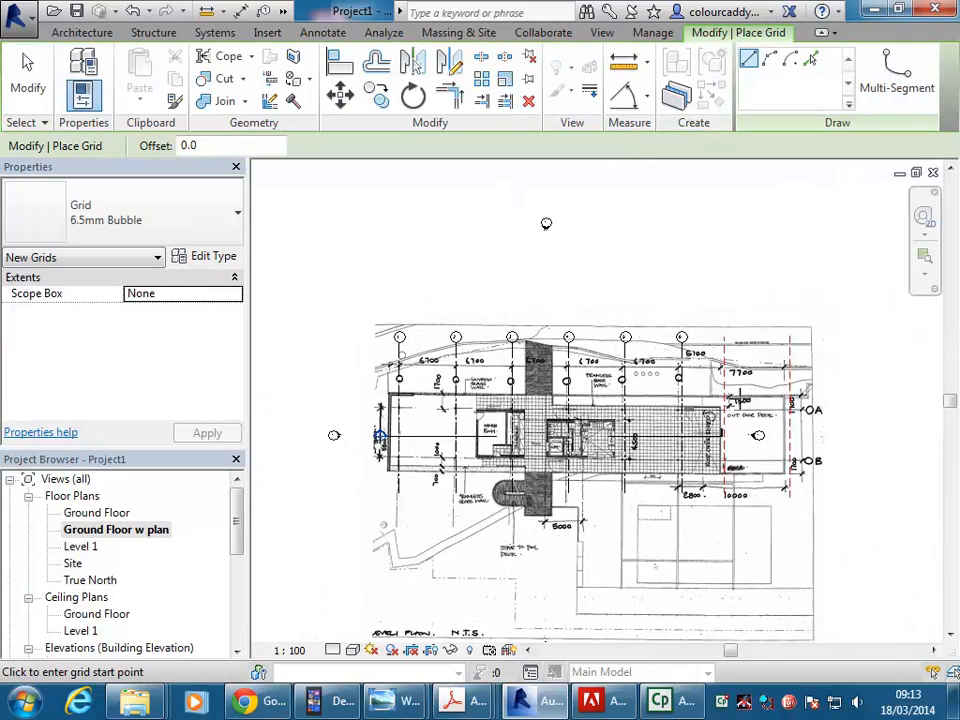
{"action": "scroll", "coordinate": [446, 428], "scroll_direction": "up", "scroll_amount": 5}
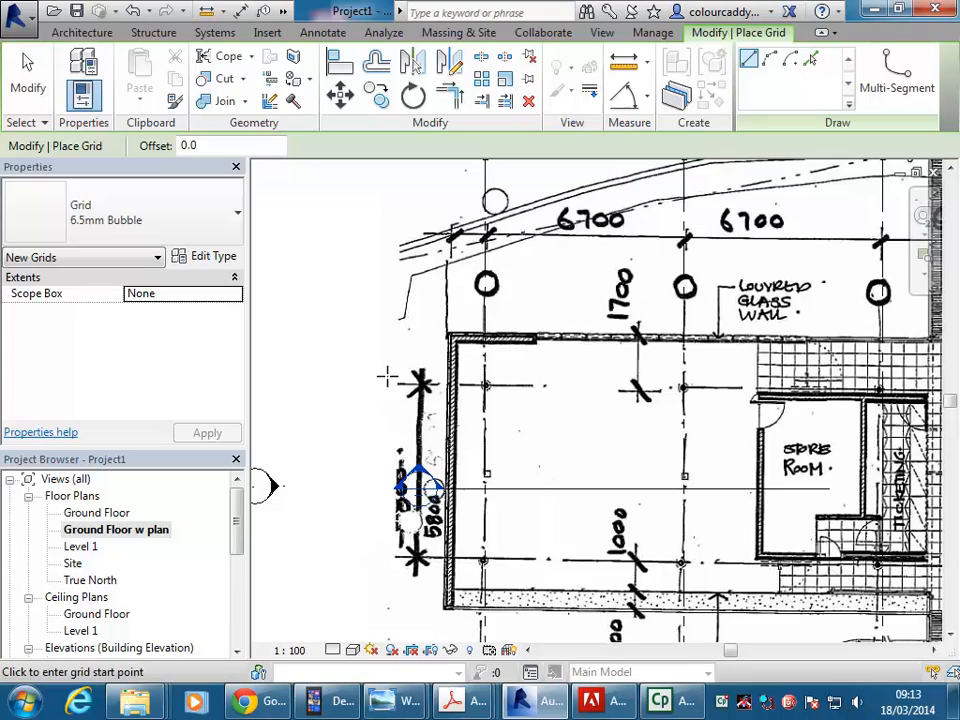
{"action": "left_click", "coordinate": [401, 387]}
{"action": "scroll", "coordinate": [567, 392], "scroll_direction": "down", "scroll_amount": 3}
{"action": "middle_click_drag", "start_coordinate": [567, 398], "coordinate": [330, 401]}
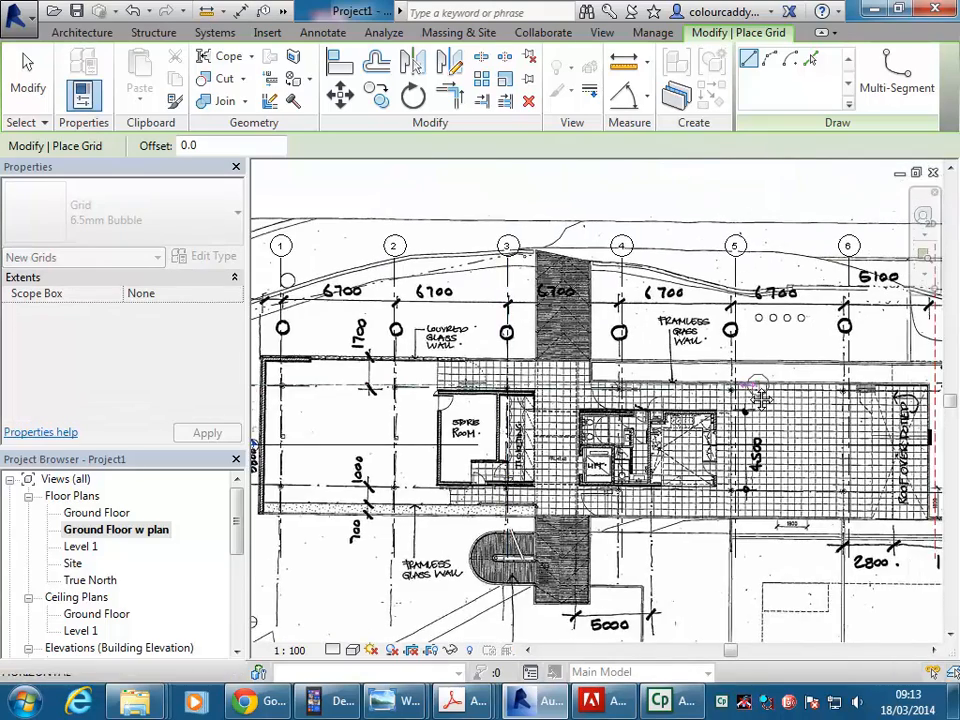
{"action": "middle_click_drag", "start_coordinate": [758, 389], "coordinate": [503, 386]}
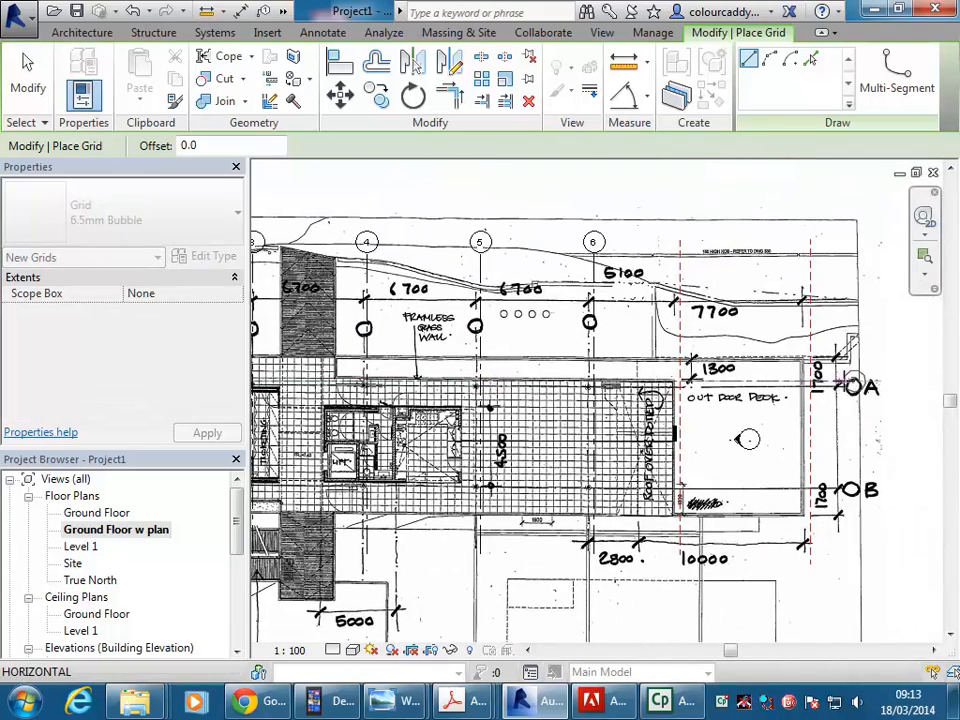
{"action": "scroll", "coordinate": [853, 385], "scroll_direction": "up", "scroll_amount": 3}
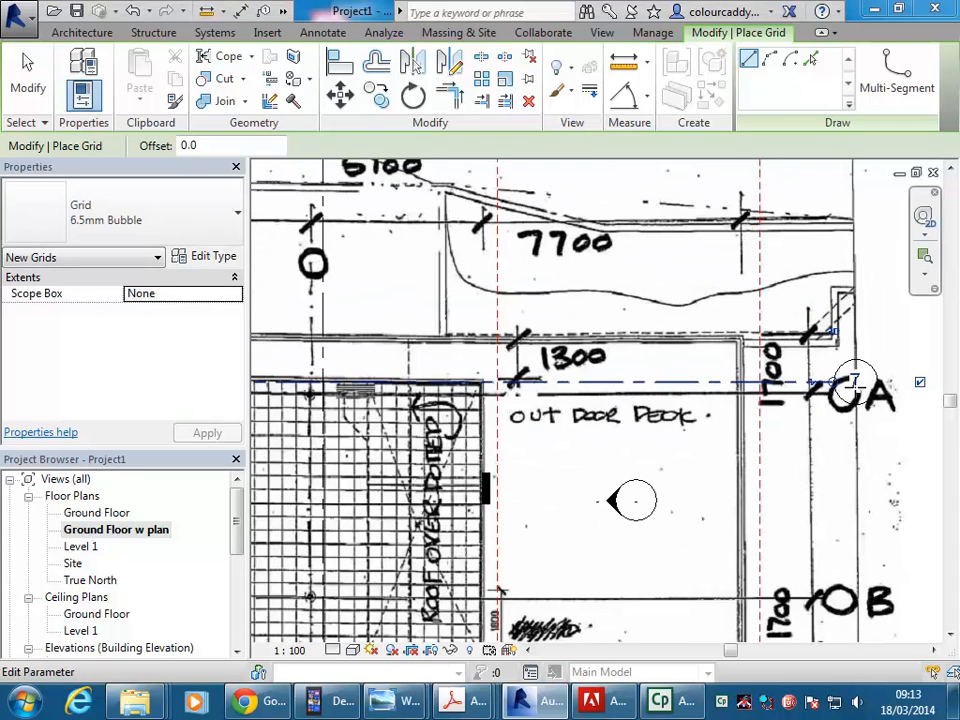
Rename the new horizontal grid line to A and deselect it.
{"action": "left_click", "coordinate": [853, 383]}
{"action": "key", "text": "Escape"}
{"action": "key", "text": "Escape"}
{"action": "left_click", "coordinate": [855, 380]}
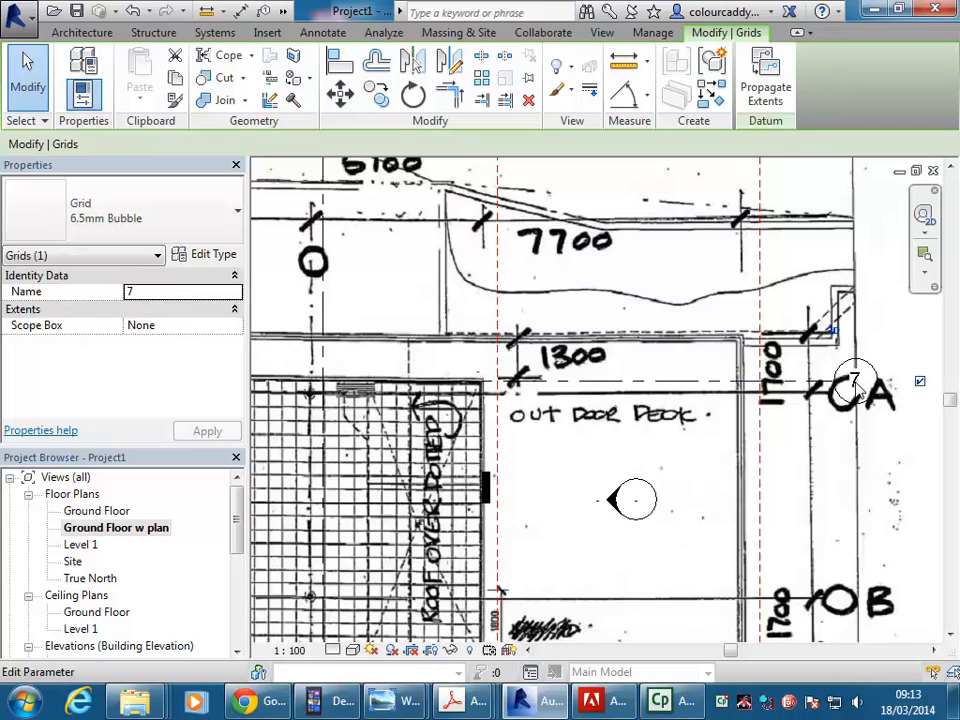
{"action": "left_click", "coordinate": [853, 382]}
{"action": "type", "text": "A"}
{"action": "key", "text": "Return"}
{"action": "scroll", "coordinate": [848, 430], "scroll_direction": "down", "scroll_amount": 2}
{"action": "middle_click_drag", "start_coordinate": [844, 448], "coordinate": [821, 453]}
{"action": "scroll", "coordinate": [803, 428], "scroll_direction": "down", "scroll_amount": 2}
{"action": "scroll", "coordinate": [752, 442], "scroll_direction": "down", "scroll_amount": 2}
{"action": "left_click", "coordinate": [850, 209]}
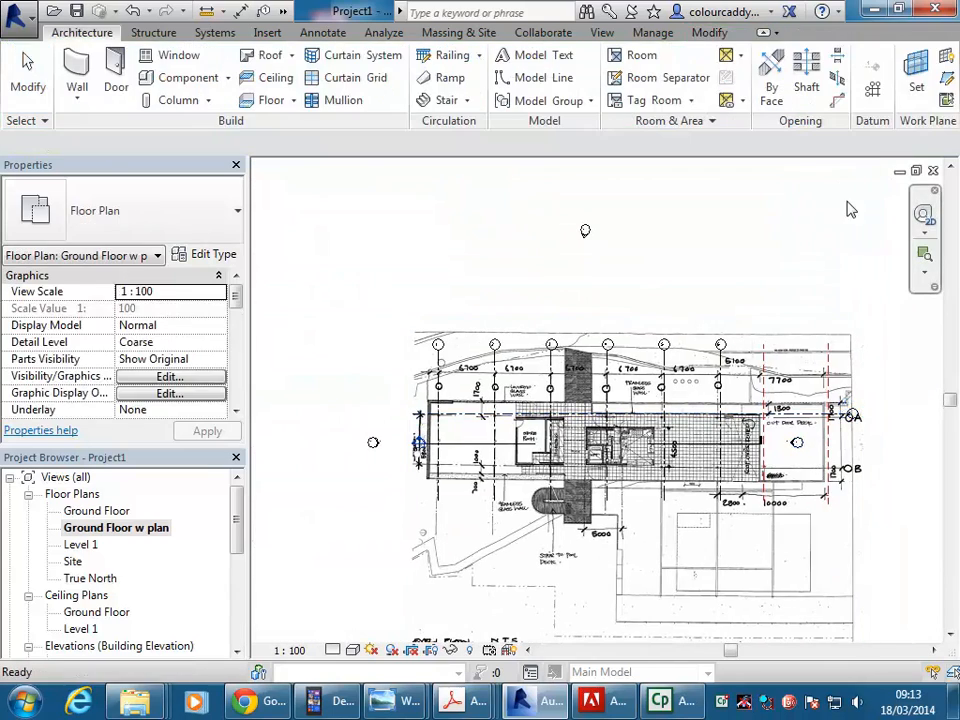
Draw a second horizontal grid line along column line B, with both ends aligned to grid line A.
{"action": "left_click", "coordinate": [874, 88]}
{"action": "middle_click_drag", "start_coordinate": [530, 437], "coordinate": [541, 432]}
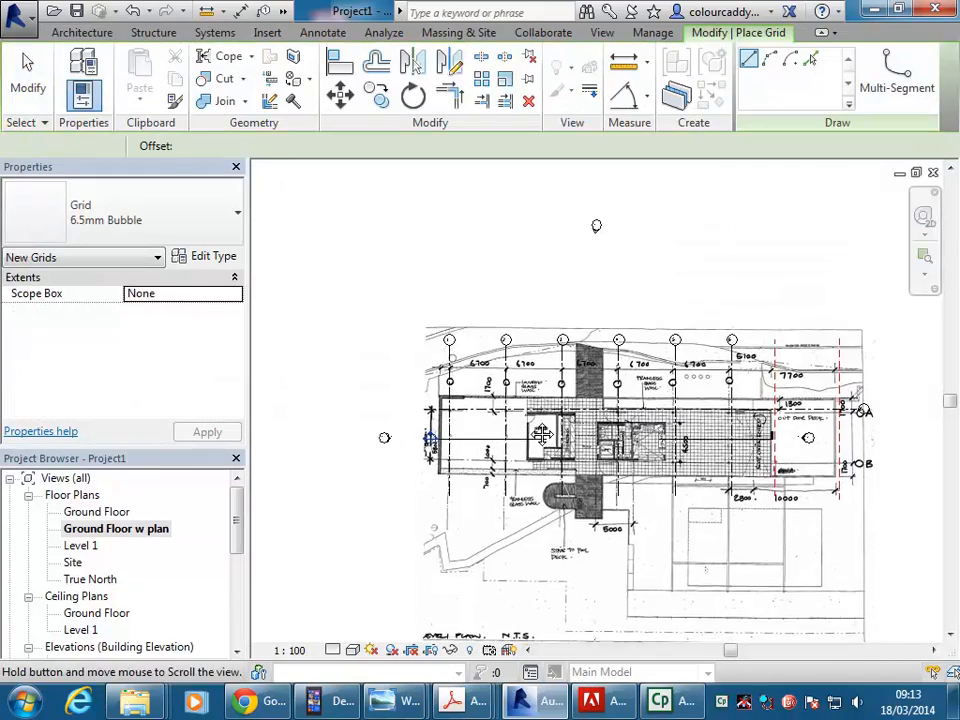
{"action": "scroll", "coordinate": [455, 438], "scroll_direction": "up", "scroll_amount": 5}
{"action": "left_click", "coordinate": [332, 475]}
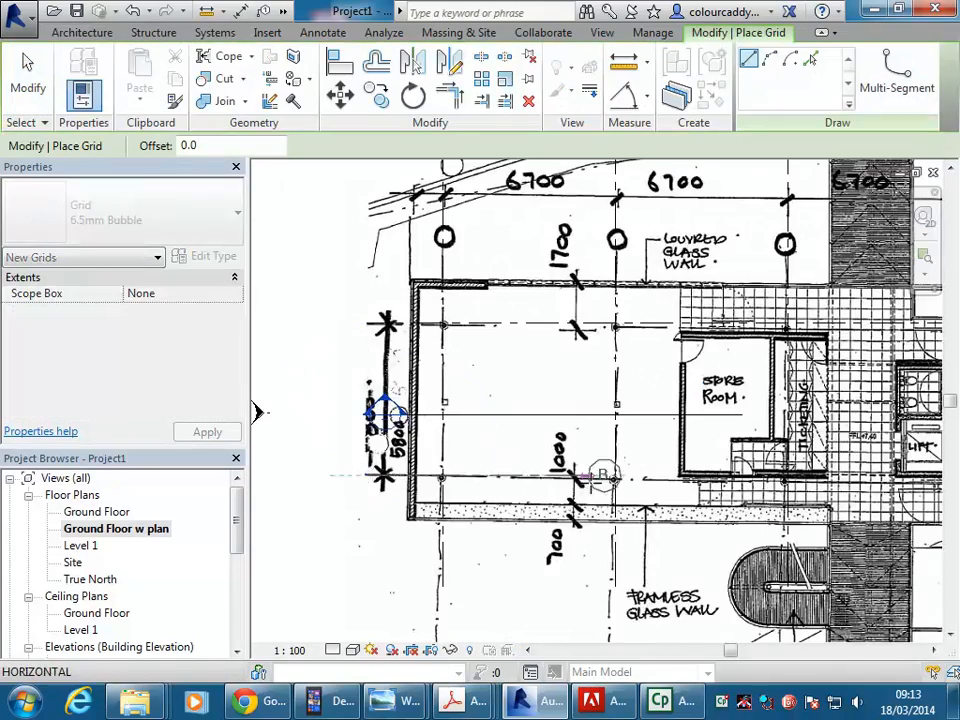
{"action": "scroll", "coordinate": [660, 478], "scroll_direction": "down", "scroll_amount": 2}
{"action": "middle_click_drag", "start_coordinate": [780, 478], "coordinate": [500, 478]}
{"action": "middle_click_drag", "start_coordinate": [840, 478], "coordinate": [542, 463]}
{"action": "scroll", "coordinate": [628, 466], "scroll_direction": "up", "scroll_amount": 3}
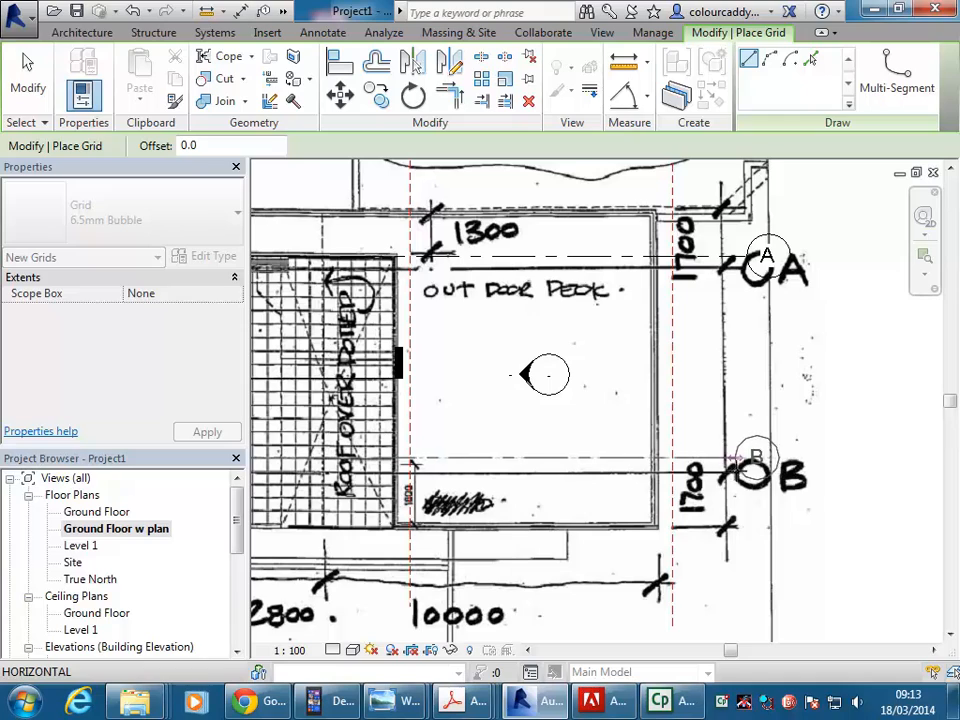
{"action": "left_click", "coordinate": [737, 458]}
Set the spacing between grid lines A and B to 5800.
{"action": "scroll", "coordinate": [579, 416], "scroll_direction": "down", "scroll_amount": 3}
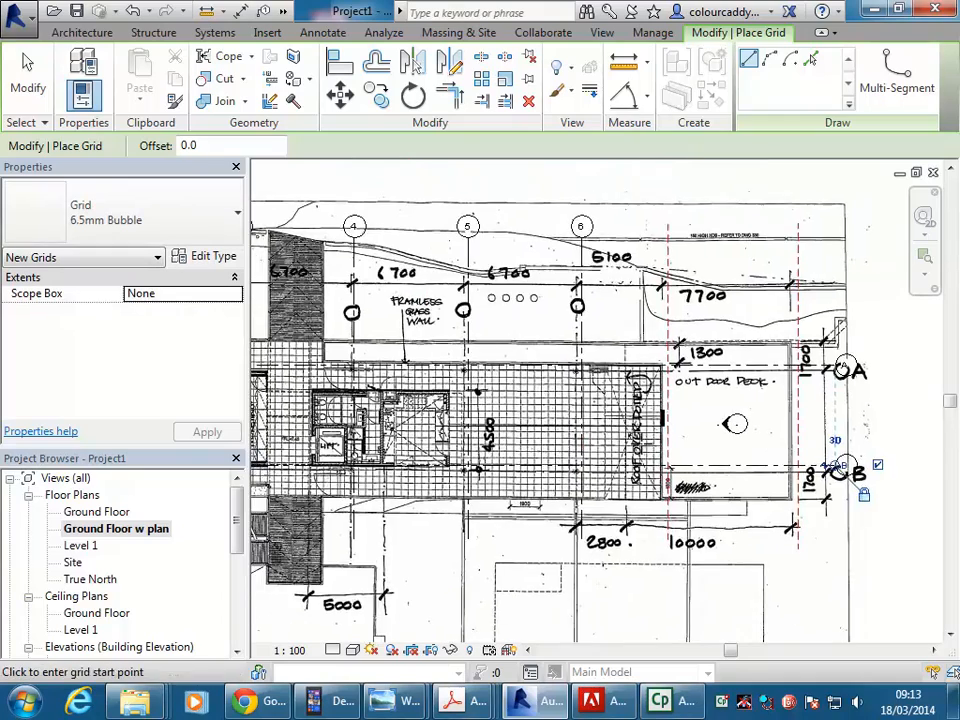
{"action": "scroll", "coordinate": [735, 424], "scroll_direction": "down", "scroll_amount": 3}
{"action": "scroll", "coordinate": [369, 340], "scroll_direction": "up", "scroll_amount": 3}
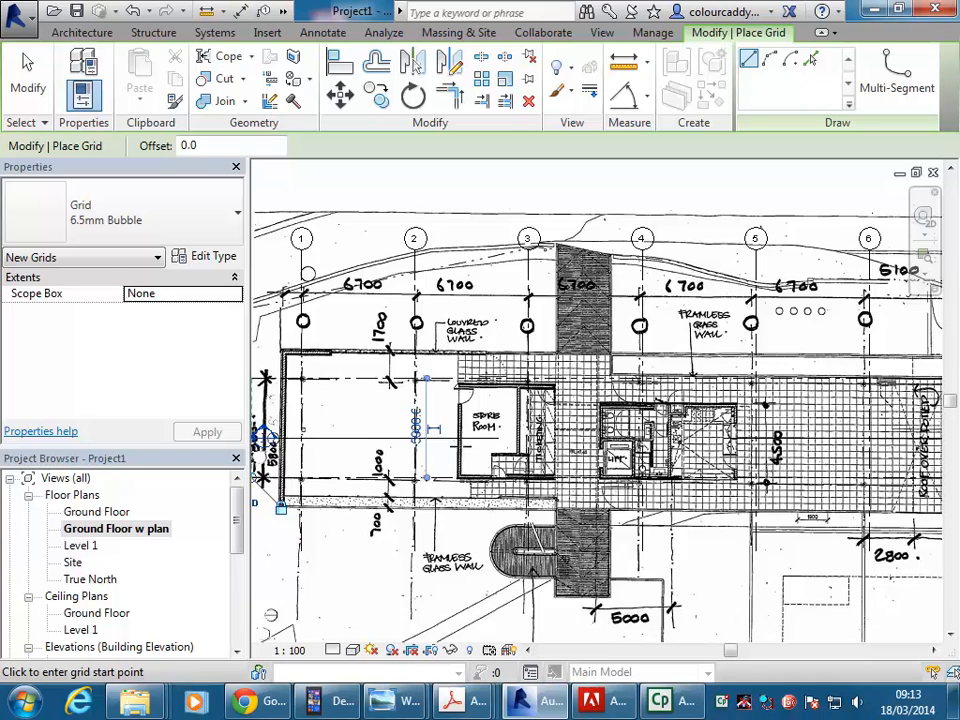
{"action": "scroll", "coordinate": [317, 497], "scroll_direction": "up", "scroll_amount": 2}
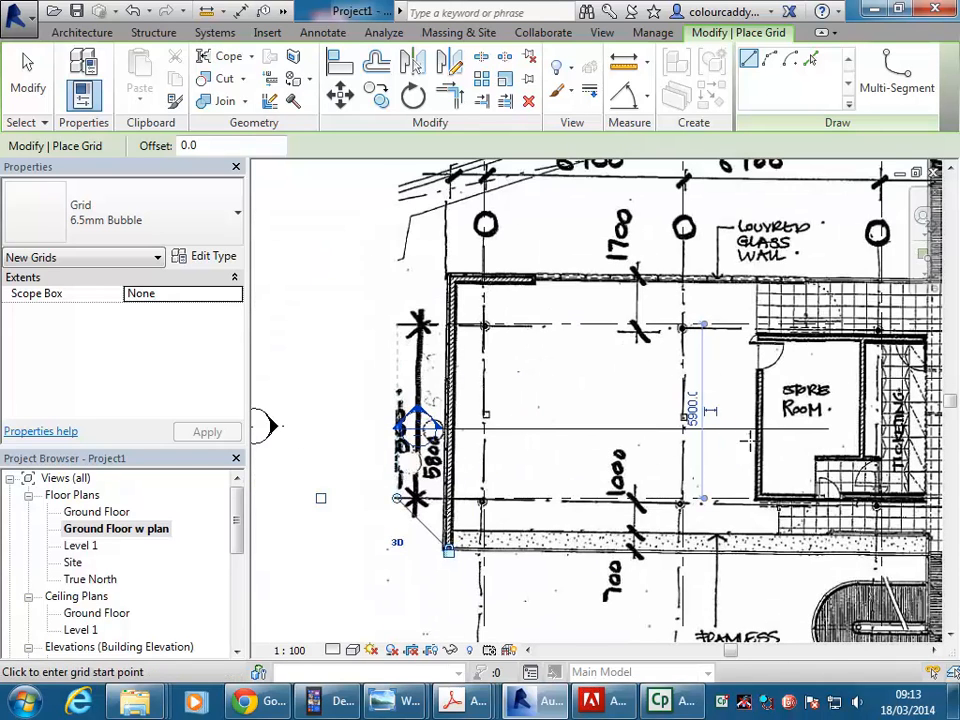
{"action": "left_click", "coordinate": [694, 411]}
{"action": "type", "text": "5800"}
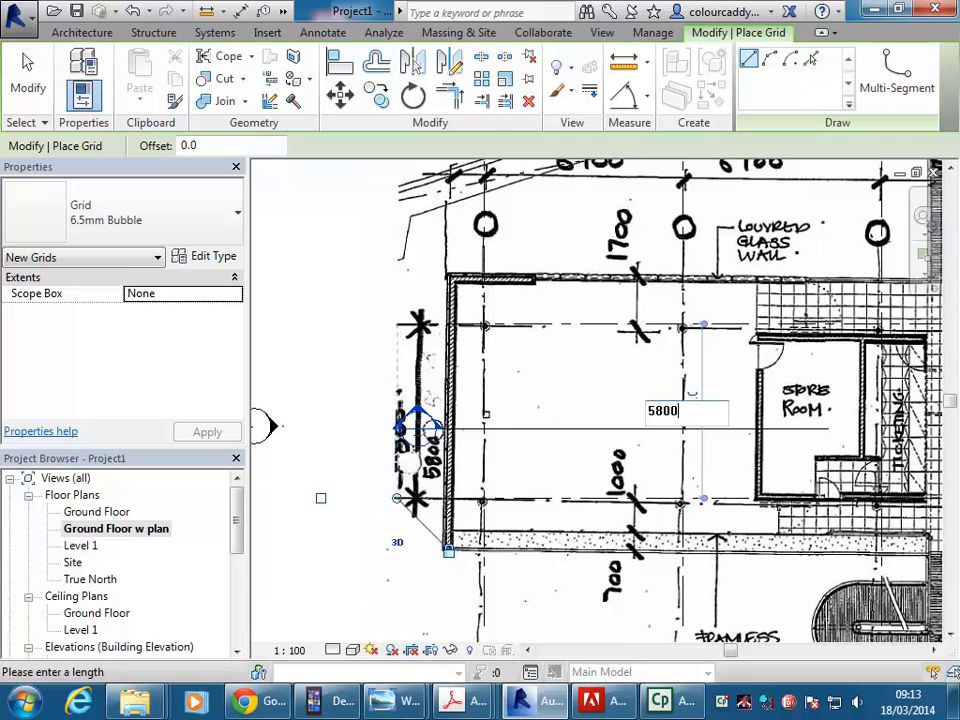
{"action": "key", "text": "Return"}
{"action": "scroll", "coordinate": [343, 439], "scroll_direction": "down", "scroll_amount": 2}
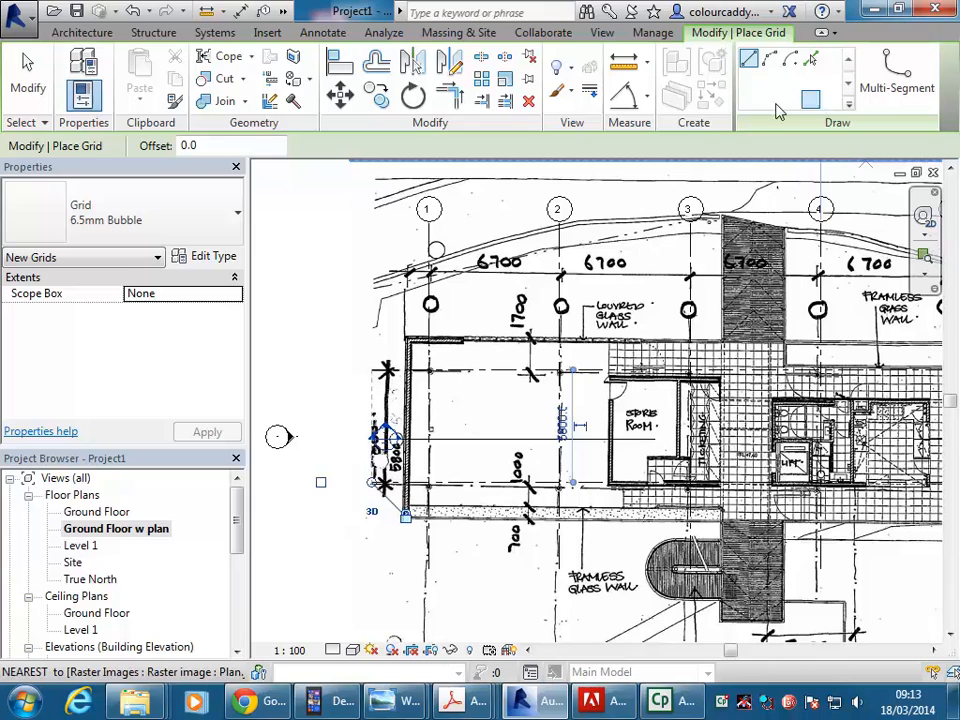
Draw a horizontal reference plane along the outer face of the building's upper wall, from its left corner to beyond the outdoor deck.
{"action": "left_click", "coordinate": [64, 32]}
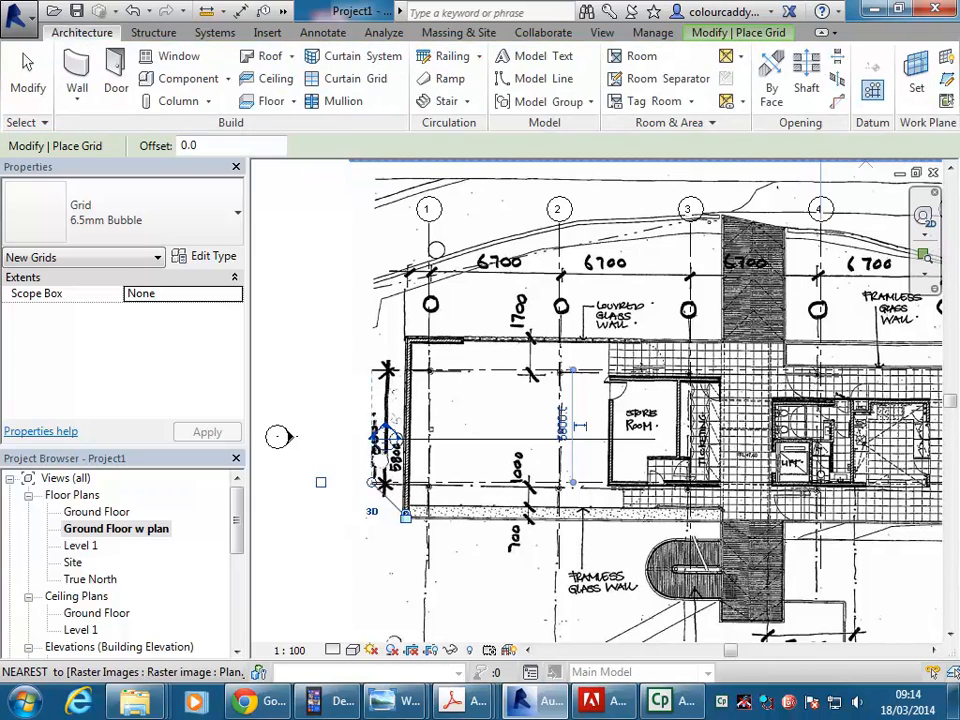
{"action": "left_click", "coordinate": [948, 79]}
{"action": "middle_click_drag", "start_coordinate": [388, 345], "coordinate": [495, 333]}
{"action": "scroll", "coordinate": [495, 333], "scroll_direction": "up", "scroll_amount": 2}
{"action": "scroll", "coordinate": [516, 333], "scroll_direction": "up", "scroll_amount": 1}
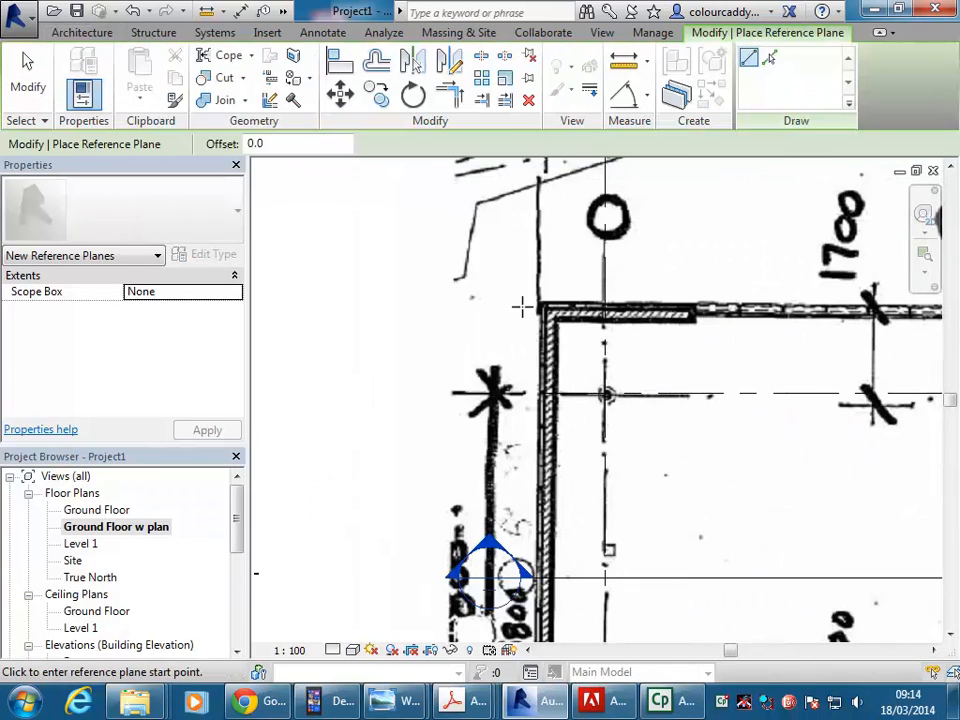
{"action": "left_click", "coordinate": [545, 311]}
{"action": "scroll", "coordinate": [606, 350], "scroll_direction": "down", "scroll_amount": 4}
{"action": "middle_click_drag", "start_coordinate": [606, 352], "coordinate": [322, 334]}
{"action": "middle_click_drag", "start_coordinate": [828, 325], "coordinate": [629, 318]}
{"action": "scroll", "coordinate": [629, 309], "scroll_direction": "up", "scroll_amount": 2}
{"action": "left_click", "coordinate": [748, 301]}
{"action": "scroll", "coordinate": [748, 301], "scroll_direction": "down", "scroll_amount": 2}
{"action": "middle_click_drag", "start_coordinate": [748, 301], "coordinate": [894, 314]}
Set the distance between the upper reference plane and grid line A to 1700.
{"action": "middle_click_drag", "start_coordinate": [275, 336], "coordinate": [556, 317]}
{"action": "scroll", "coordinate": [500, 340], "scroll_direction": "up", "scroll_amount": 1}
{"action": "scroll", "coordinate": [520, 305], "scroll_direction": "up", "scroll_amount": 1}
{"action": "scroll", "coordinate": [580, 341], "scroll_direction": "up", "scroll_amount": 2}
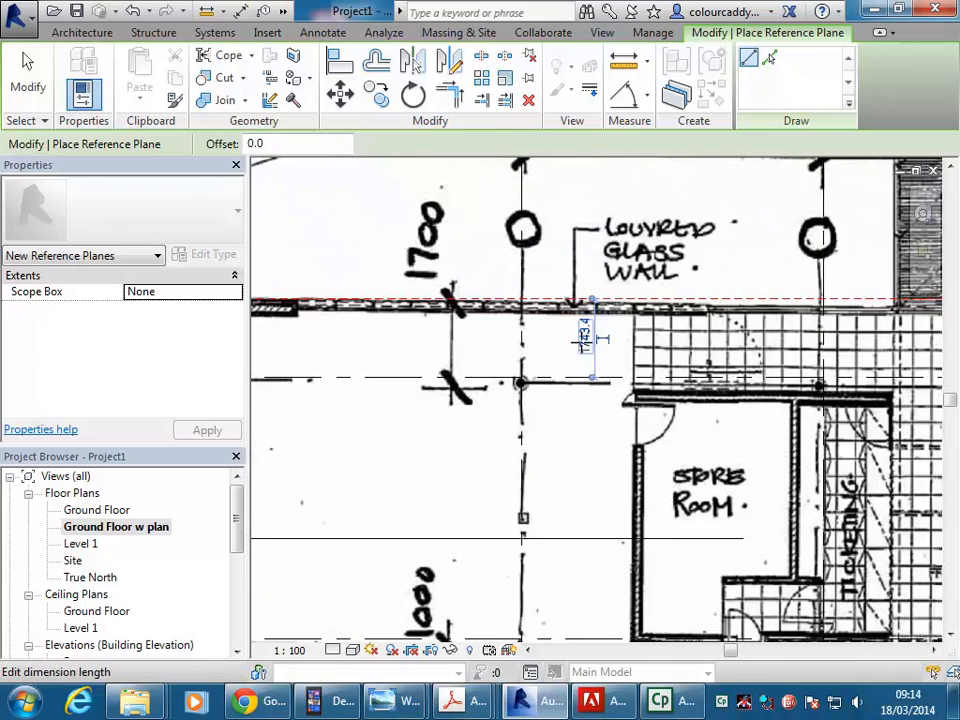
{"action": "left_click", "coordinate": [586, 335]}
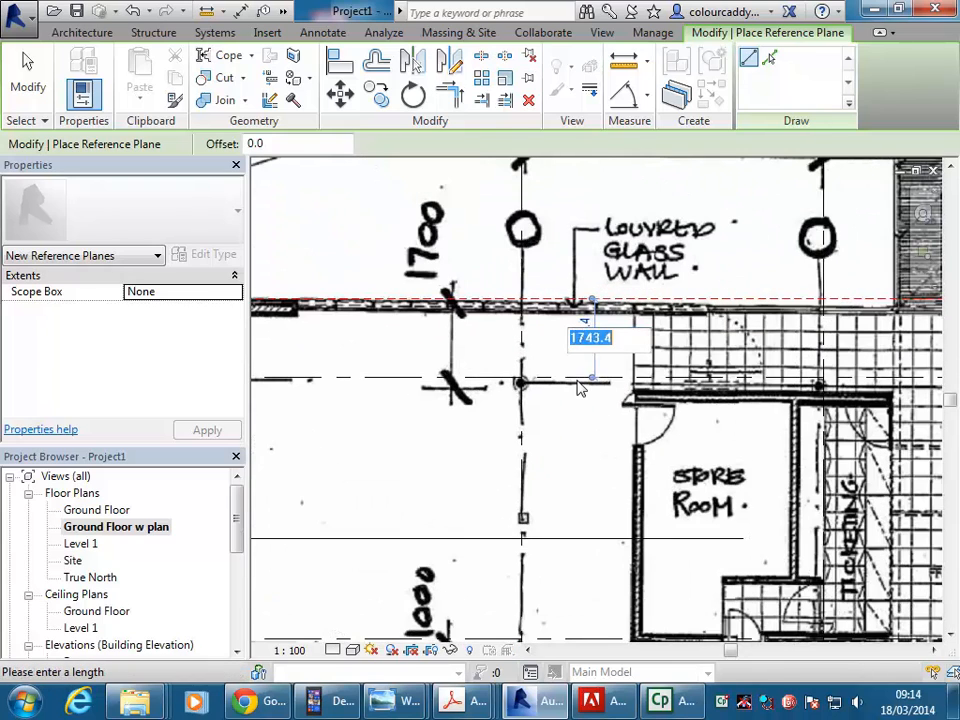
{"action": "type", "text": "1700"}
{"action": "key", "text": "Return"}
Draw a horizontal reference plane along the building's lower outer edge, from left of the wall to beyond the outdoor deck.
{"action": "scroll", "coordinate": [600, 394], "scroll_direction": "down", "scroll_amount": 3}
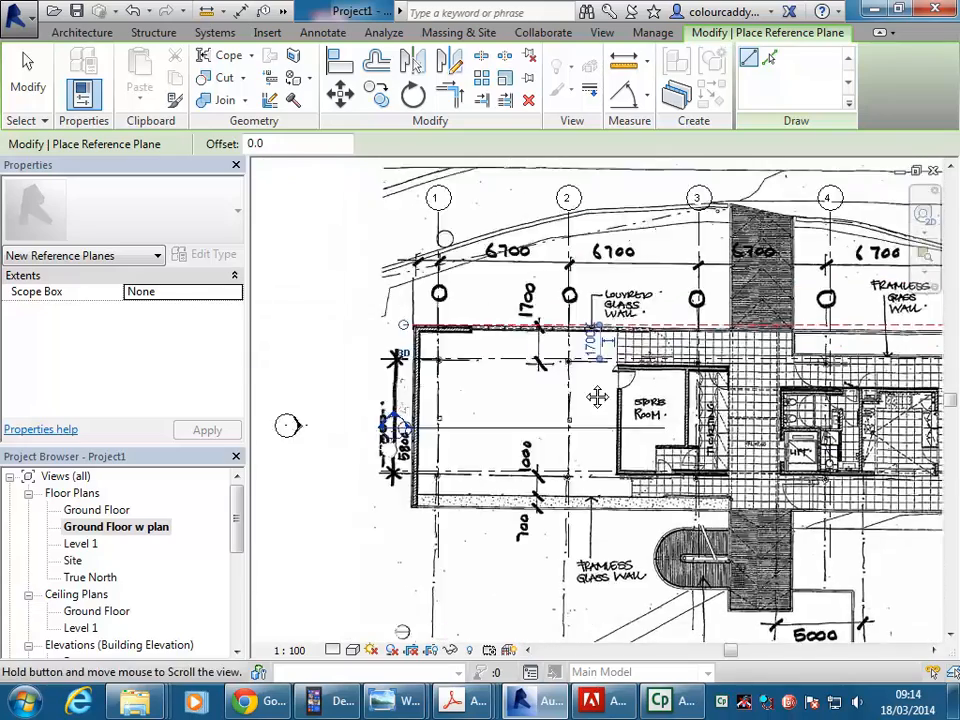
{"action": "scroll", "coordinate": [450, 310], "scroll_direction": "up", "scroll_amount": 3}
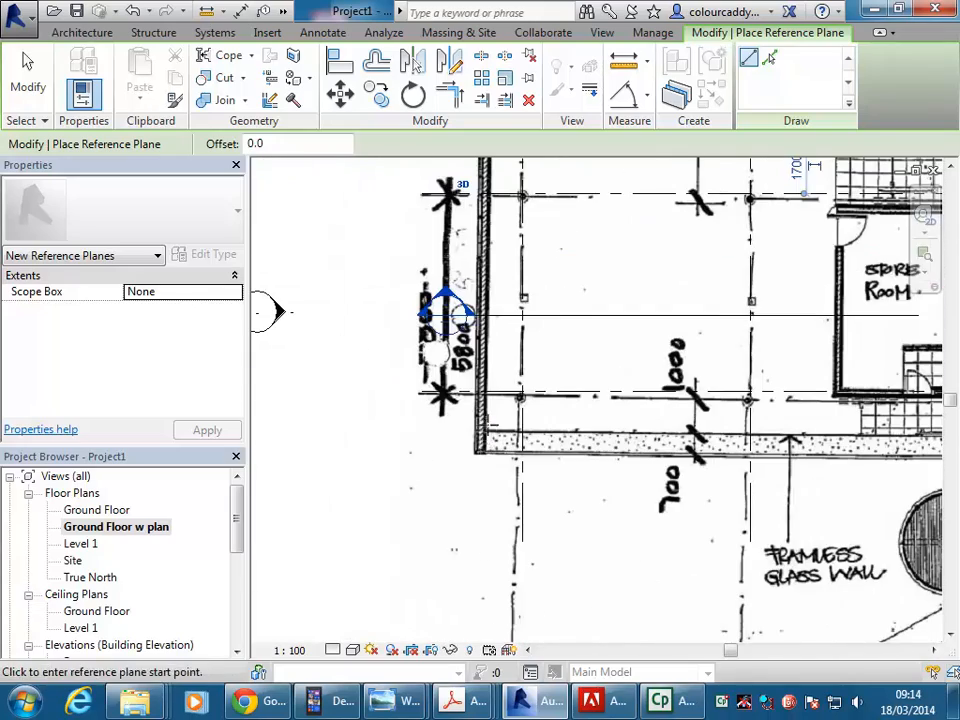
{"action": "left_click", "coordinate": [419, 456]}
{"action": "scroll", "coordinate": [603, 454], "scroll_direction": "down", "scroll_amount": 4}
{"action": "middle_click_drag", "start_coordinate": [850, 482], "coordinate": [606, 449]}
{"action": "middle_click_drag", "start_coordinate": [857, 461], "coordinate": [563, 425]}
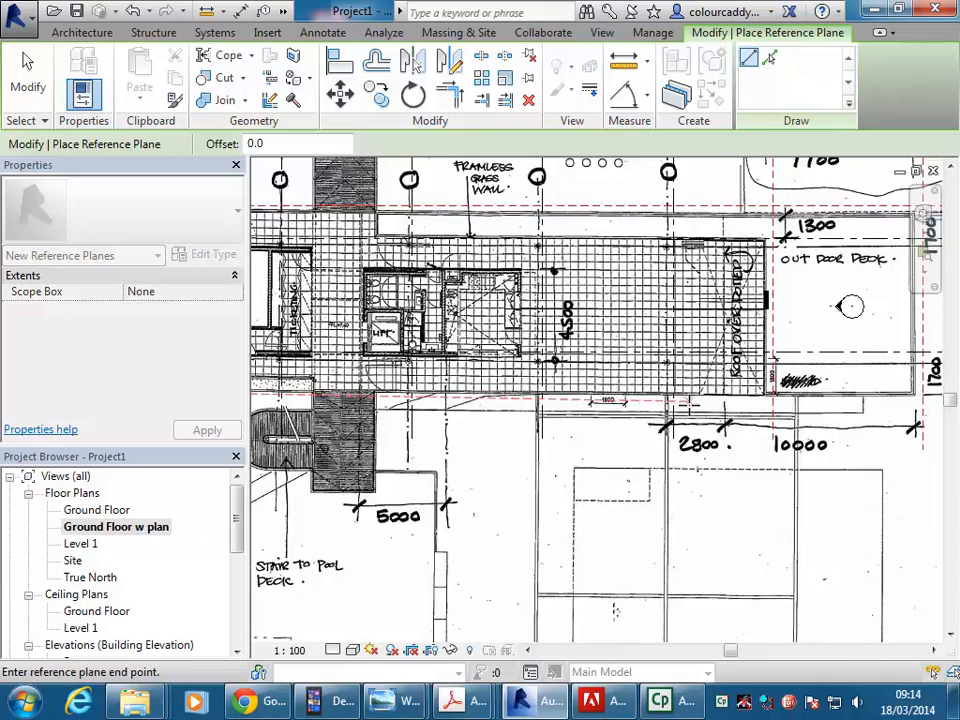
{"action": "middle_click_drag", "start_coordinate": [688, 401], "coordinate": [559, 405]}
{"action": "left_click", "coordinate": [864, 392]}
{"action": "scroll", "coordinate": [692, 452], "scroll_direction": "down", "scroll_amount": 2}
{"action": "middle_click_drag", "start_coordinate": [692, 452], "coordinate": [885, 451]}
Set the distance between the lower reference plane and grid line B to 1700.
{"action": "middle_click_drag", "start_coordinate": [448, 397], "coordinate": [591, 412]}
{"action": "scroll", "coordinate": [590, 414], "scroll_direction": "up", "scroll_amount": 3}
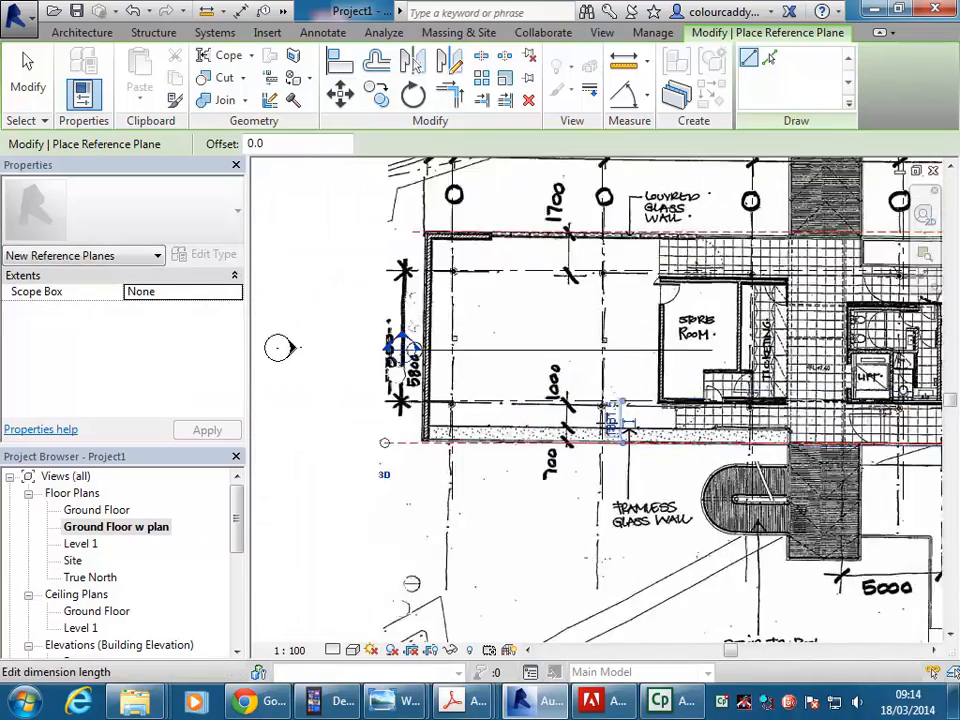
{"action": "left_click", "coordinate": [632, 423]}
{"action": "type", "text": "1"}
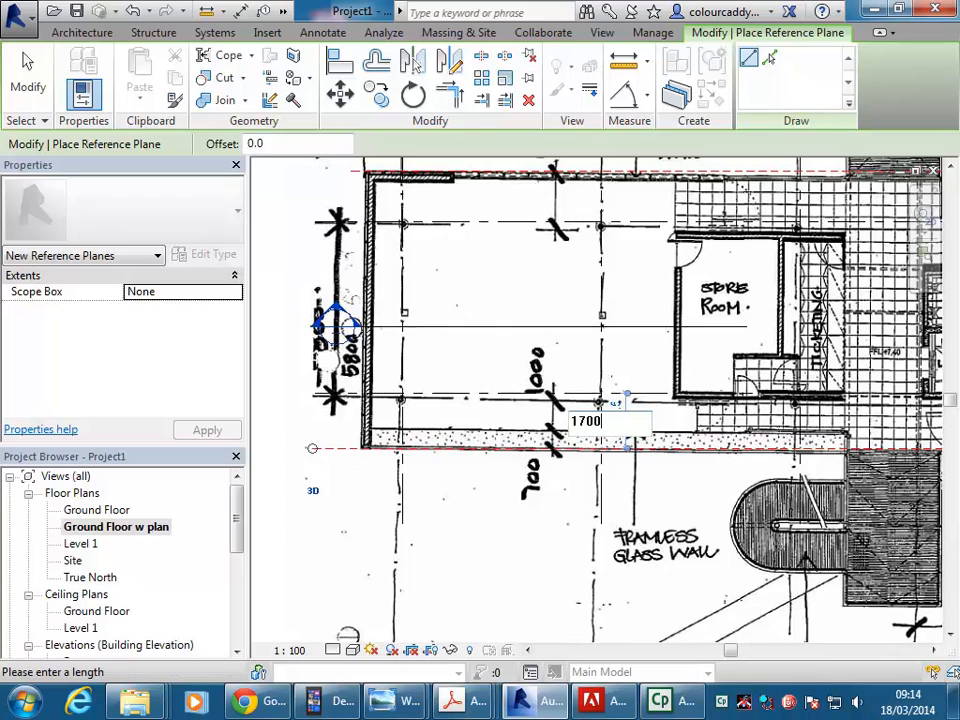
{"action": "type", "text": "700"}
{"action": "key", "text": "Return"}
Open the Ground Floor plan view and review the grid lines and reference planes without the plan image.
{"action": "scroll", "coordinate": [456, 390], "scroll_direction": "down", "scroll_amount": 3}
{"action": "middle_click_drag", "start_coordinate": [456, 390], "coordinate": [321, 403]}
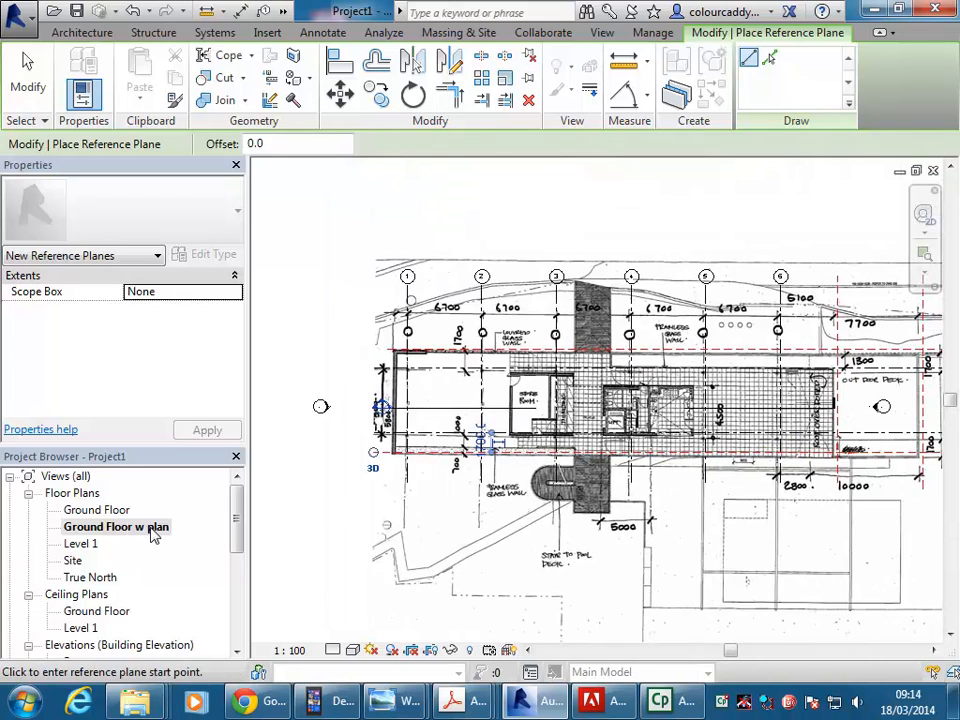
{"action": "double_click", "coordinate": [100, 512]}
{"action": "middle_click_drag", "start_coordinate": [626, 476], "coordinate": [782, 483]}
{"action": "scroll", "coordinate": [593, 531], "scroll_direction": "down", "scroll_amount": 1}
{"action": "middle_click_drag", "start_coordinate": [593, 531], "coordinate": [574, 487]}
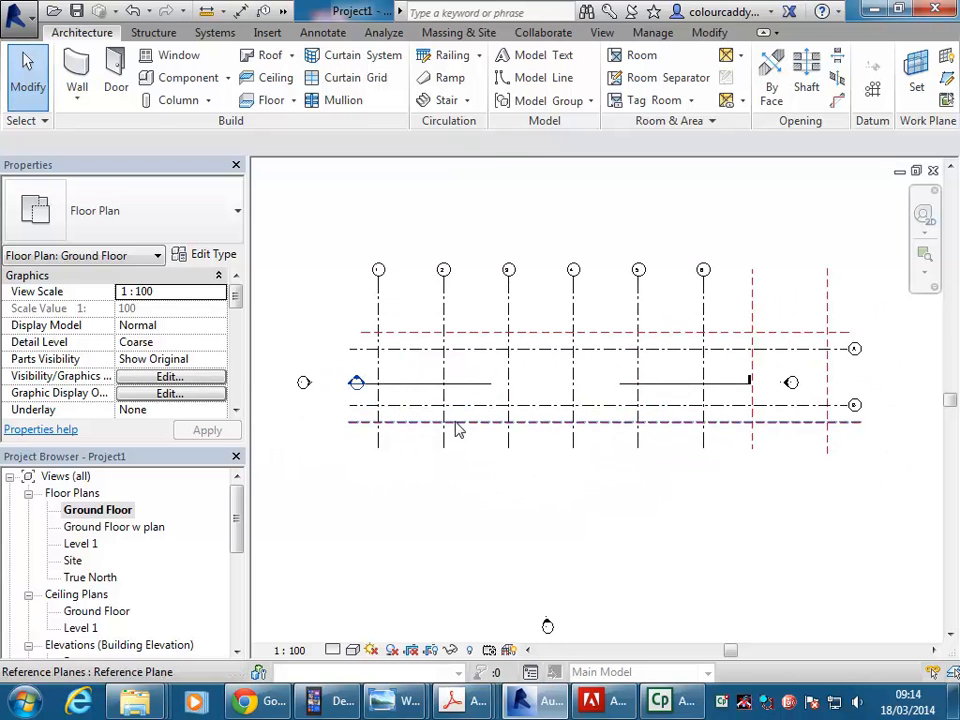
{"action": "middle_click", "coordinate": [370, 363]}
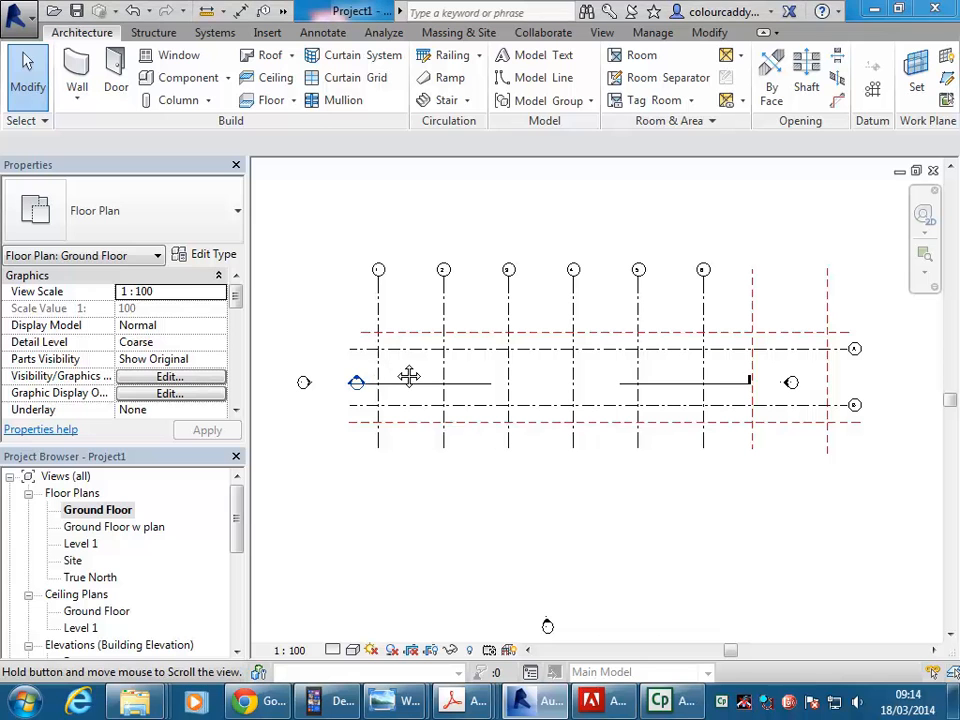
{"action": "middle_click_drag", "start_coordinate": [345, 377], "coordinate": [371, 371]}
{"action": "middle_click_drag", "start_coordinate": [785, 337], "coordinate": [808, 347]}
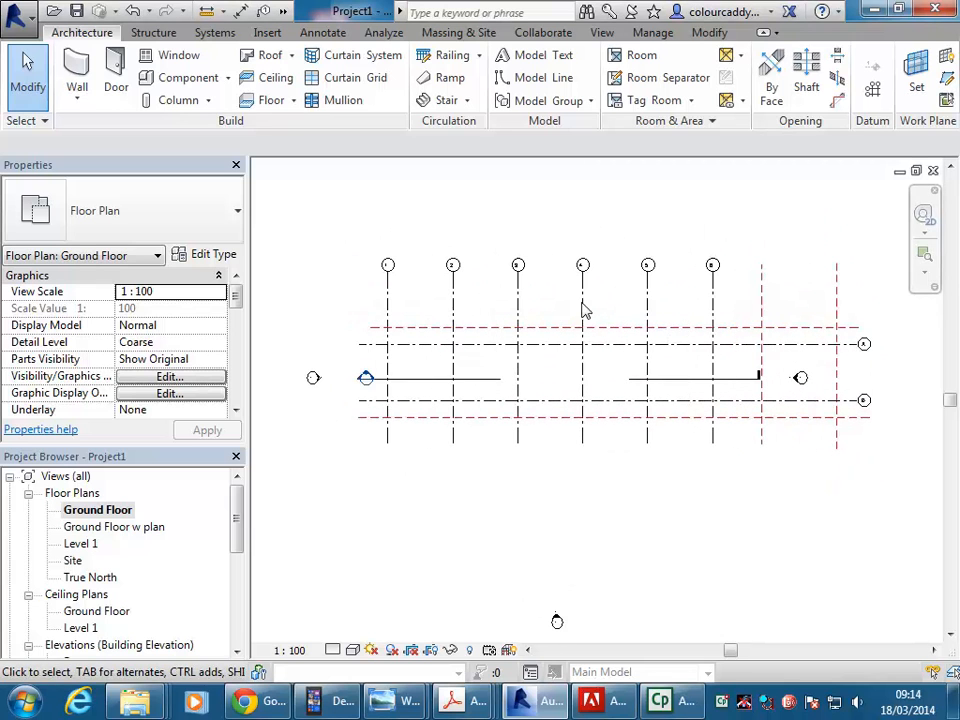
In the Ground Floor w plan view, draw a vertical reference plane along the left outer wall, extending above and below the building.
{"action": "double_click", "coordinate": [123, 531]}
{"action": "middle_click_drag", "start_coordinate": [321, 467], "coordinate": [426, 396]}
{"action": "scroll", "coordinate": [497, 313], "scroll_direction": "up", "scroll_amount": 3}
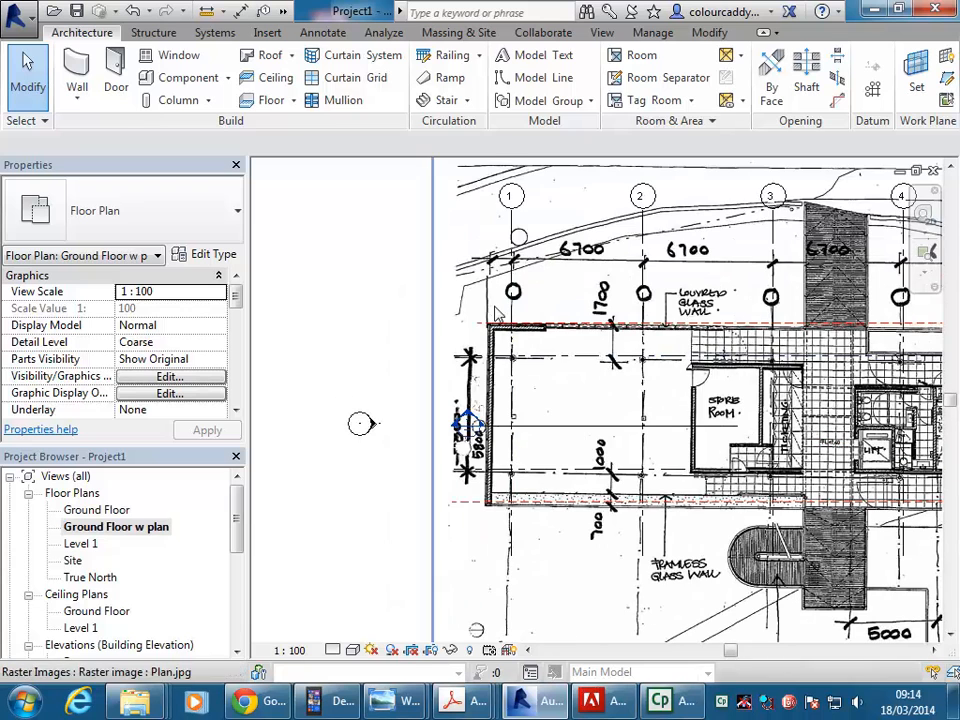
{"action": "left_click", "coordinate": [946, 78]}
{"action": "middle_click_drag", "start_coordinate": [502, 288], "coordinate": [495, 275]}
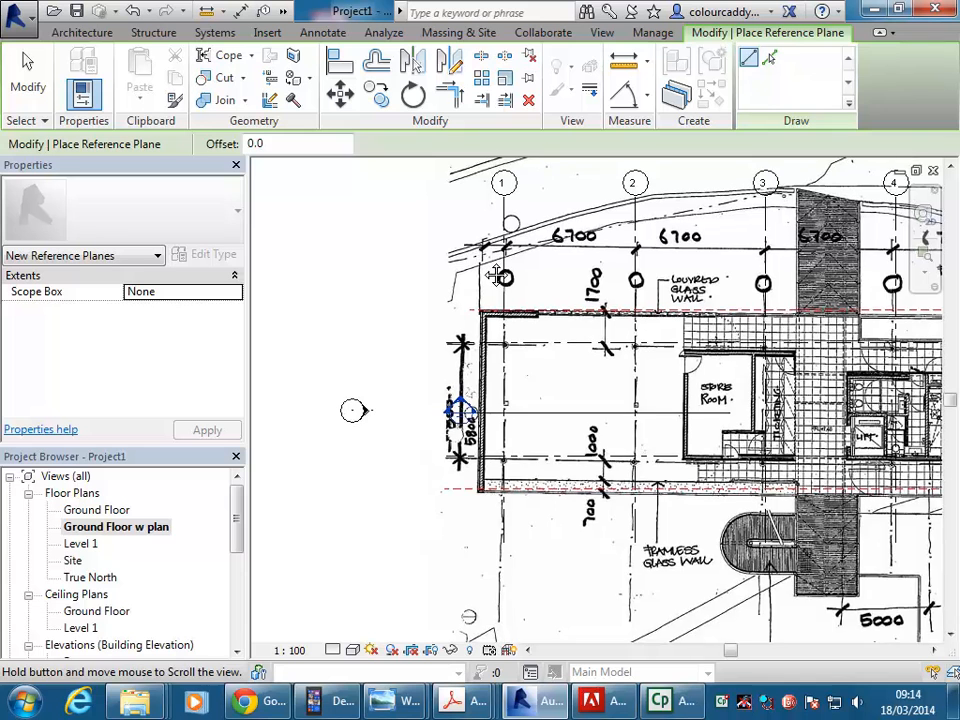
{"action": "scroll", "coordinate": [494, 275], "scroll_direction": "up", "scroll_amount": 1}
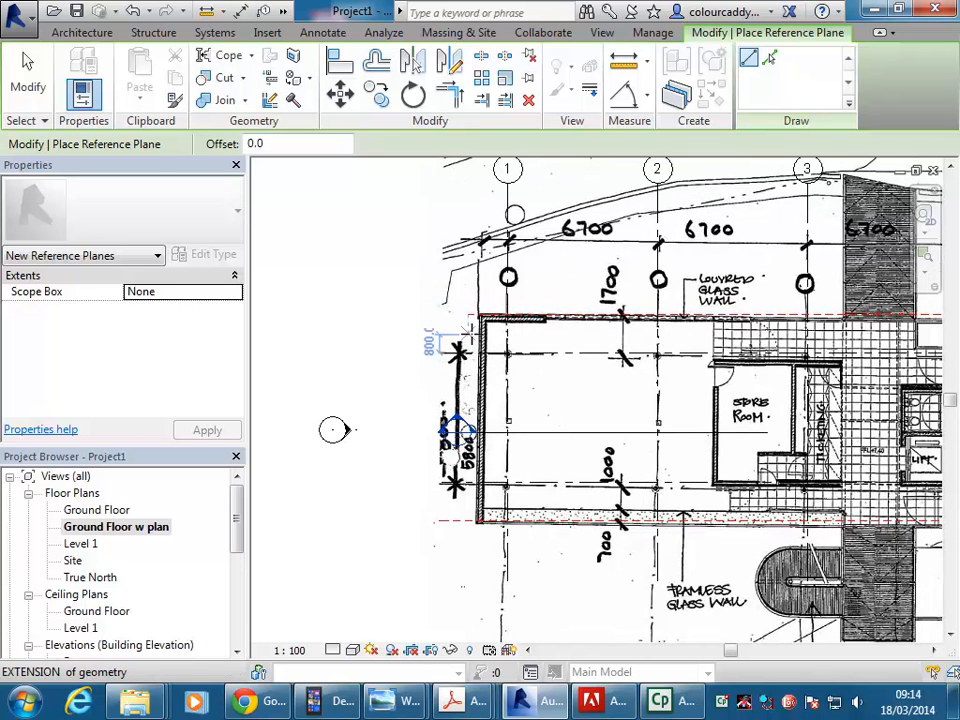
{"action": "scroll", "coordinate": [455, 240], "scroll_direction": "up", "scroll_amount": 4}
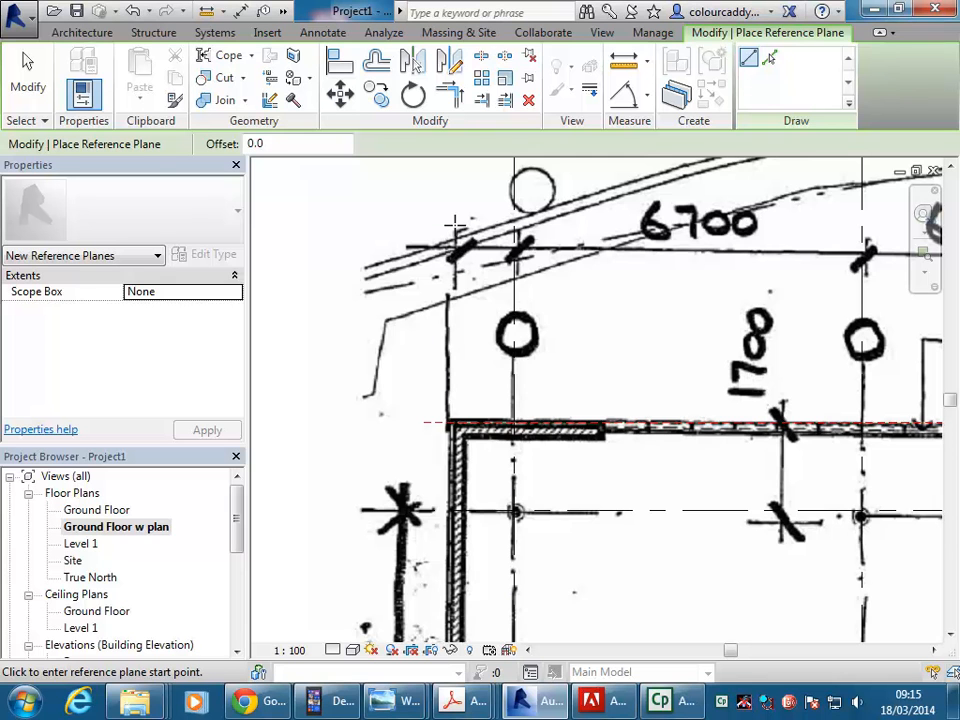
{"action": "left_click", "coordinate": [453, 230]}
{"action": "scroll", "coordinate": [453, 238], "scroll_direction": "down", "scroll_amount": 3}
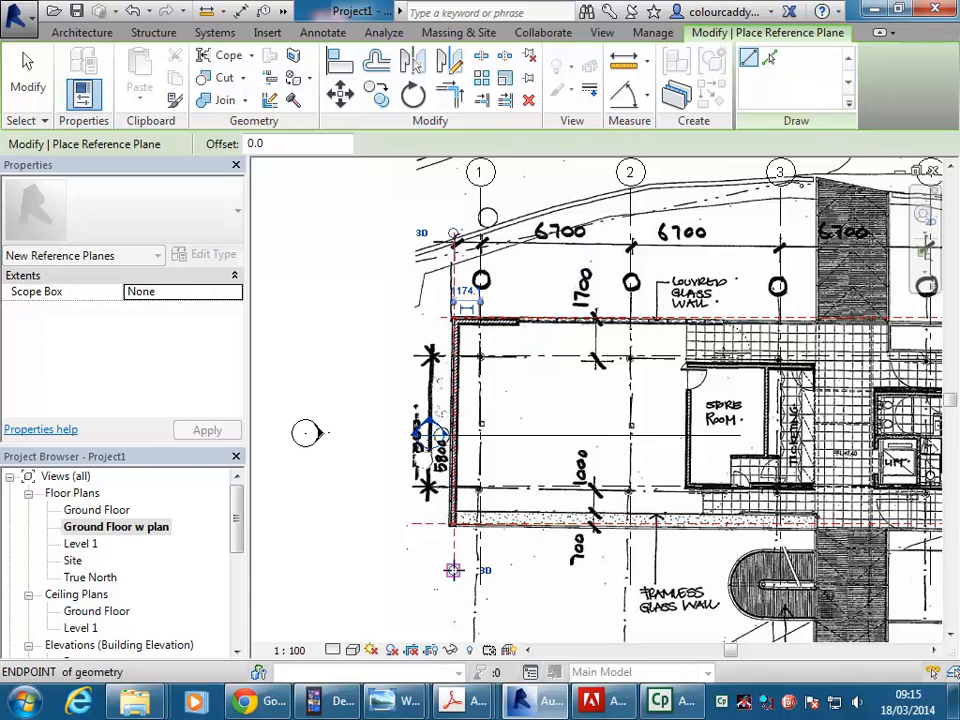
{"action": "left_click", "coordinate": [453, 569]}
Set the distance between the left wall's reference plane and grid line 1 to 1200.
{"action": "left_click", "coordinate": [462, 288]}
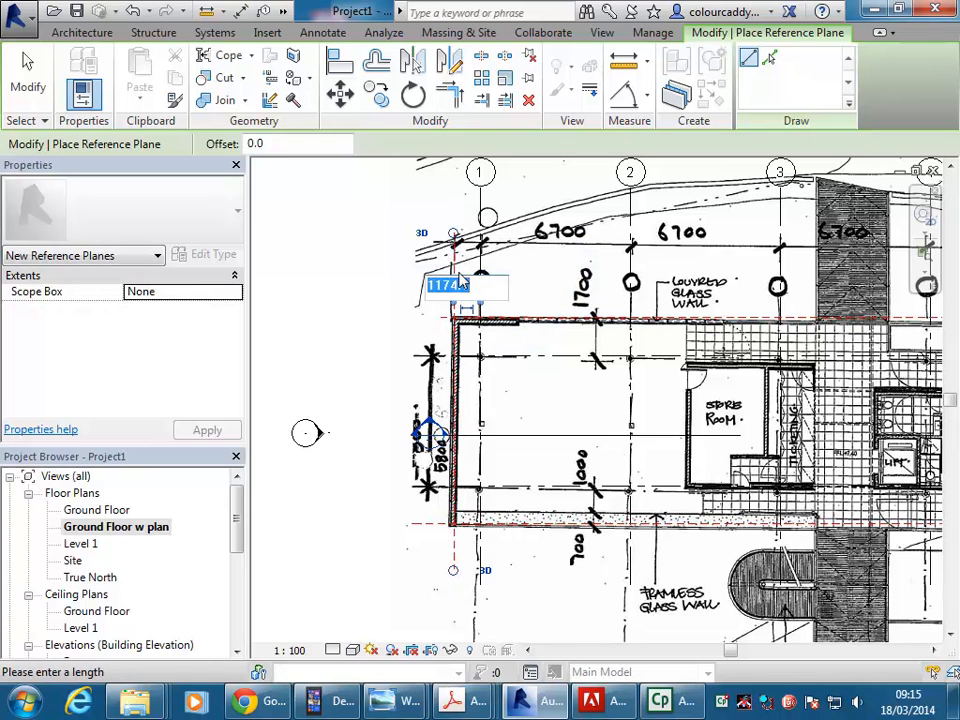
{"action": "type", "text": "1200"}
{"action": "key", "text": "Return"}
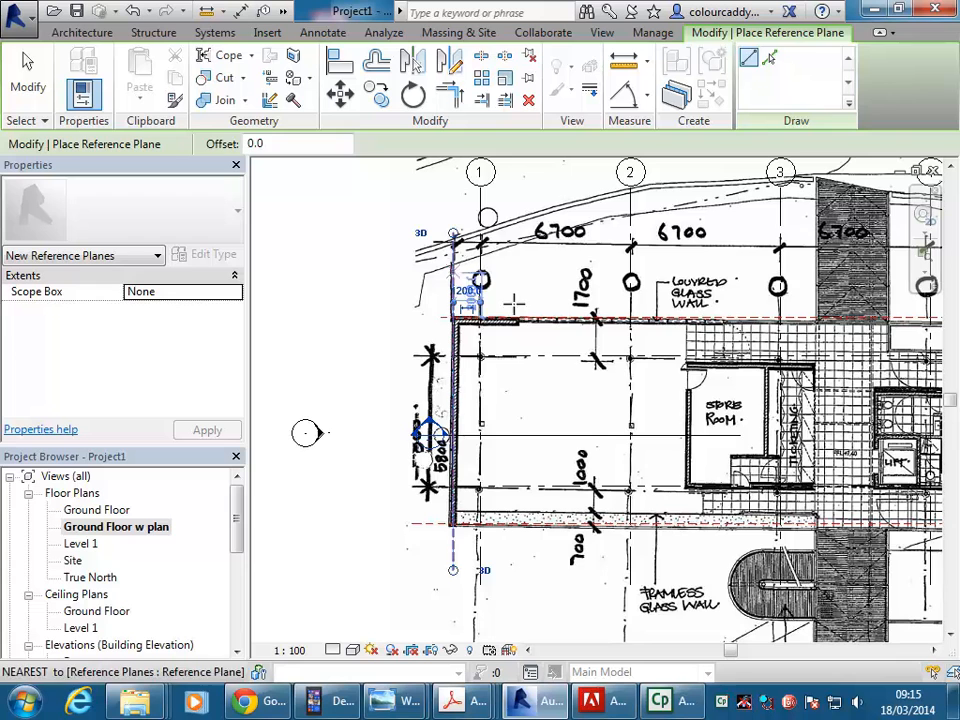
Open the Ground Floor view and check the vertical reference planes at both ends of the grid.
{"action": "double_click", "coordinate": [110, 510]}
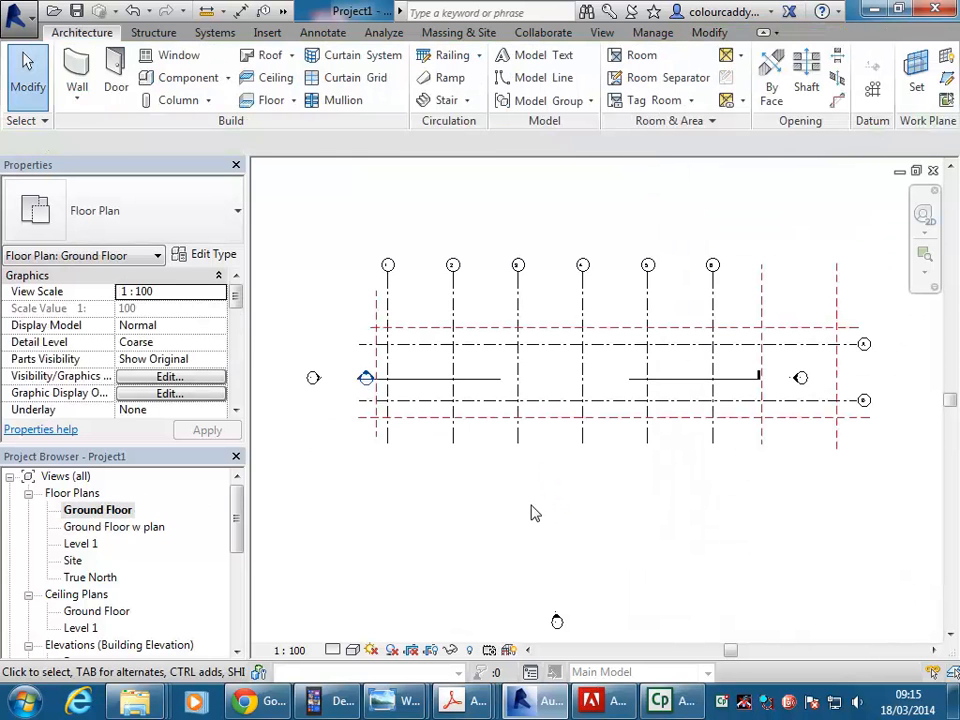
{"action": "left_click", "coordinate": [837, 317]}
{"action": "left_click", "coordinate": [370, 295]}
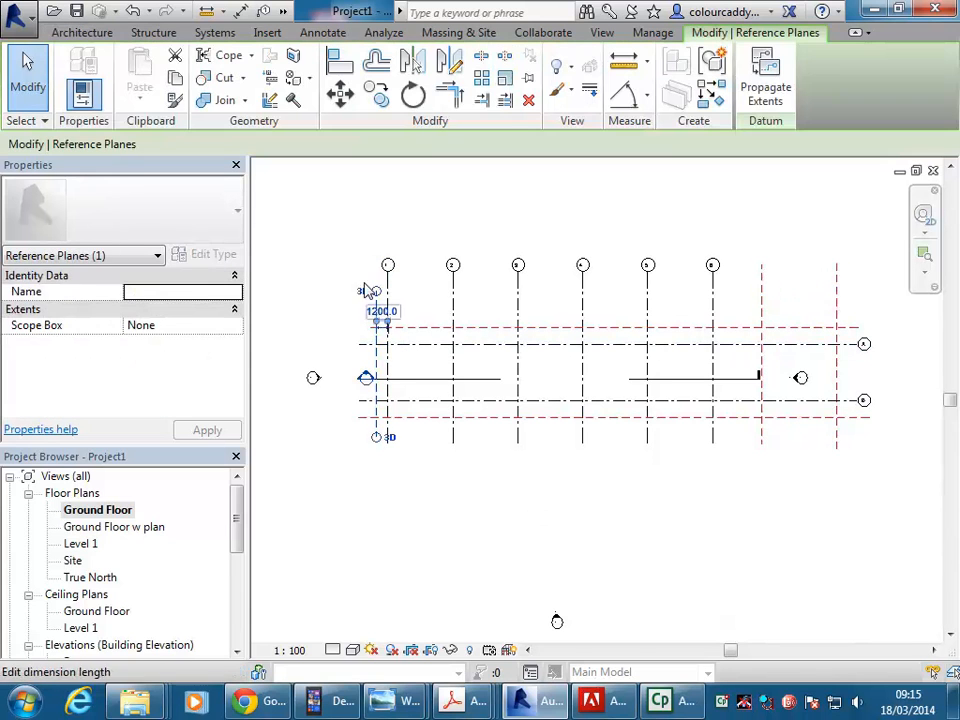
{"action": "left_click", "coordinate": [321, 214]}
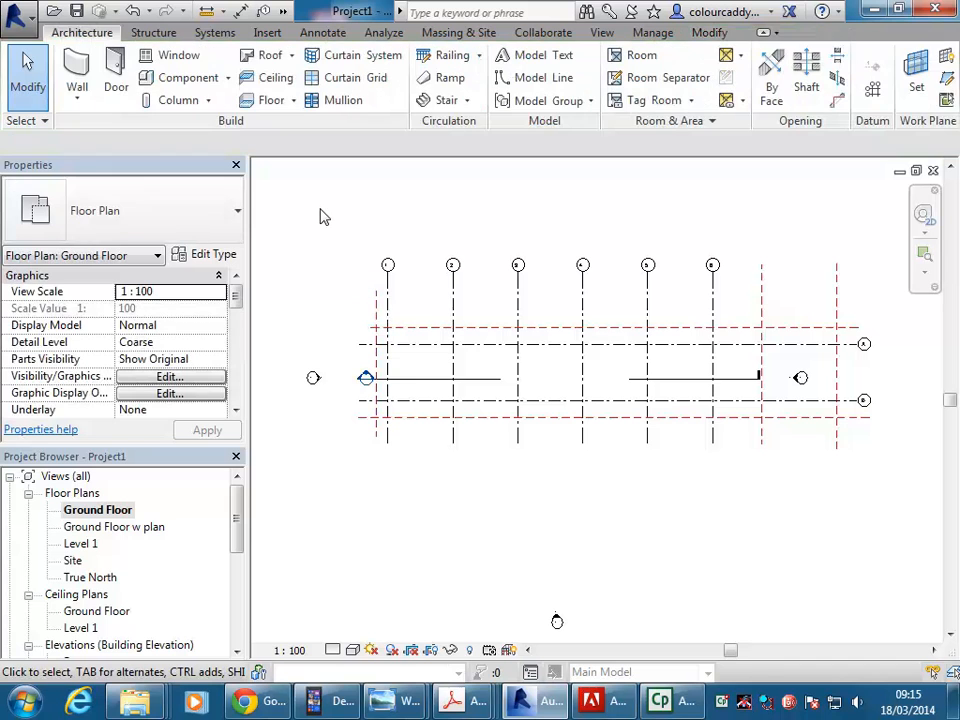
Return to the Ground Floor w plan view and compare the plan image with the grid lines and reference planes.
{"action": "double_click", "coordinate": [147, 530]}
{"action": "scroll", "coordinate": [457, 342], "scroll_direction": "down", "scroll_amount": 2}
{"action": "middle_click_drag", "start_coordinate": [536, 371], "coordinate": [402, 371]}
{"action": "scroll", "coordinate": [432, 365], "scroll_direction": "down", "scroll_amount": 2}
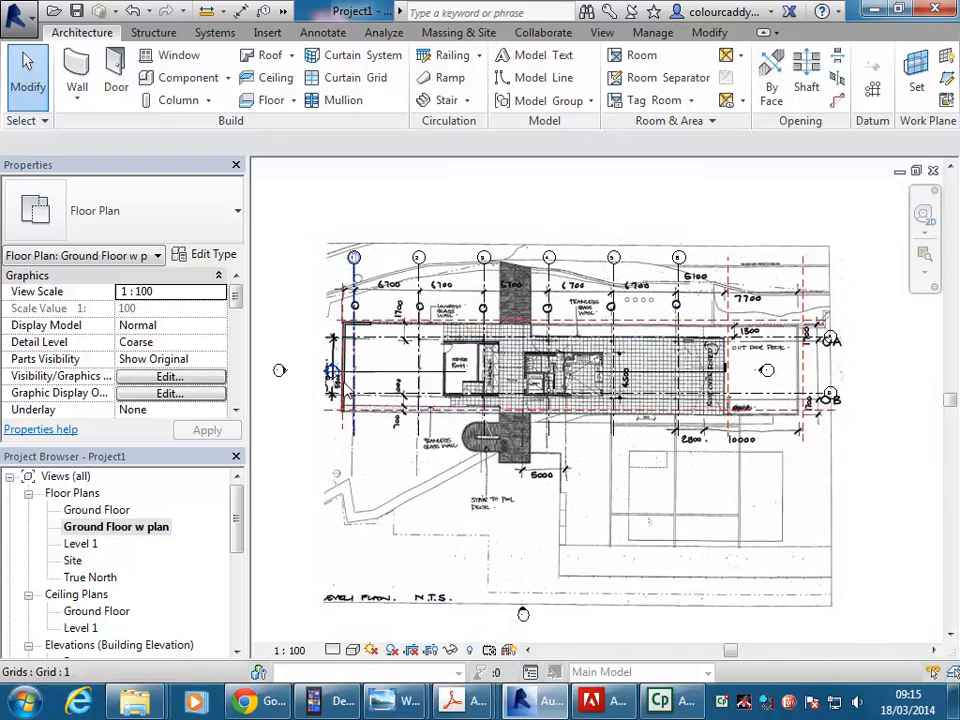
{"action": "scroll", "coordinate": [335, 300], "scroll_direction": "up", "scroll_amount": 4}
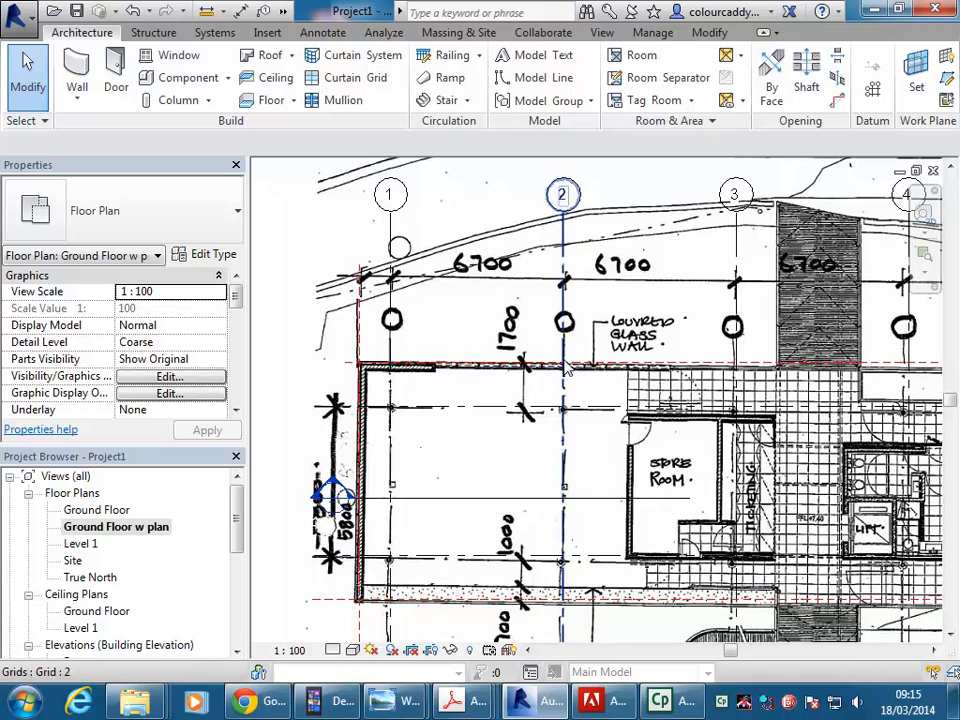
{"action": "scroll", "coordinate": [564, 364], "scroll_direction": "down", "scroll_amount": 2}
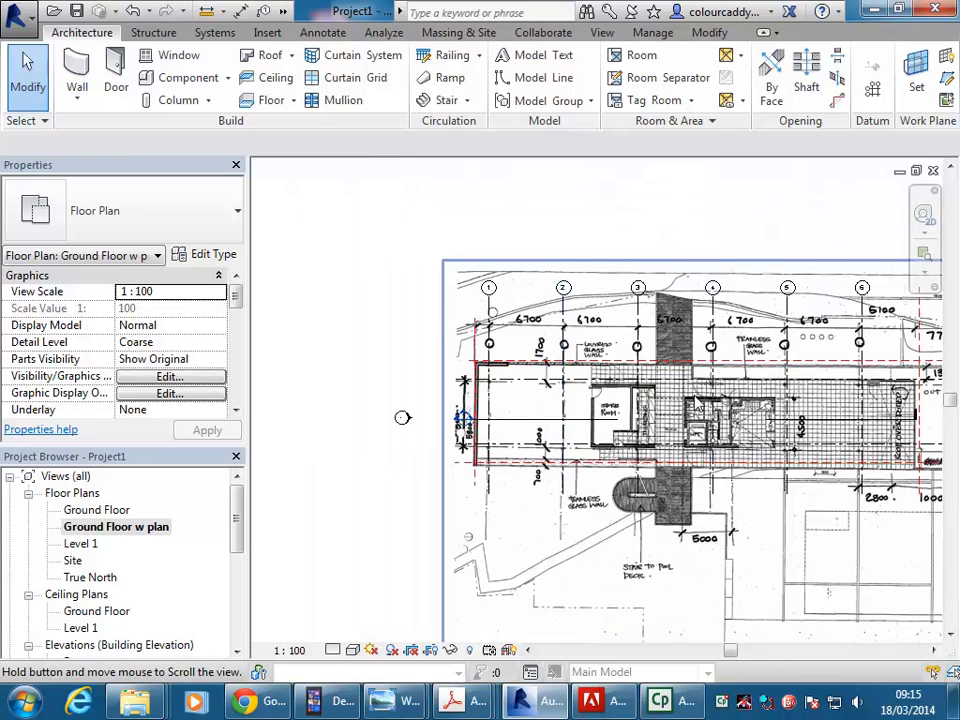
{"action": "middle_click_drag", "start_coordinate": [884, 392], "coordinate": [726, 381]}
Select the plan image and scale it proportionally from its upper-right corner to about 55337 wide to fit the grid.
{"action": "left_click", "coordinate": [778, 568]}
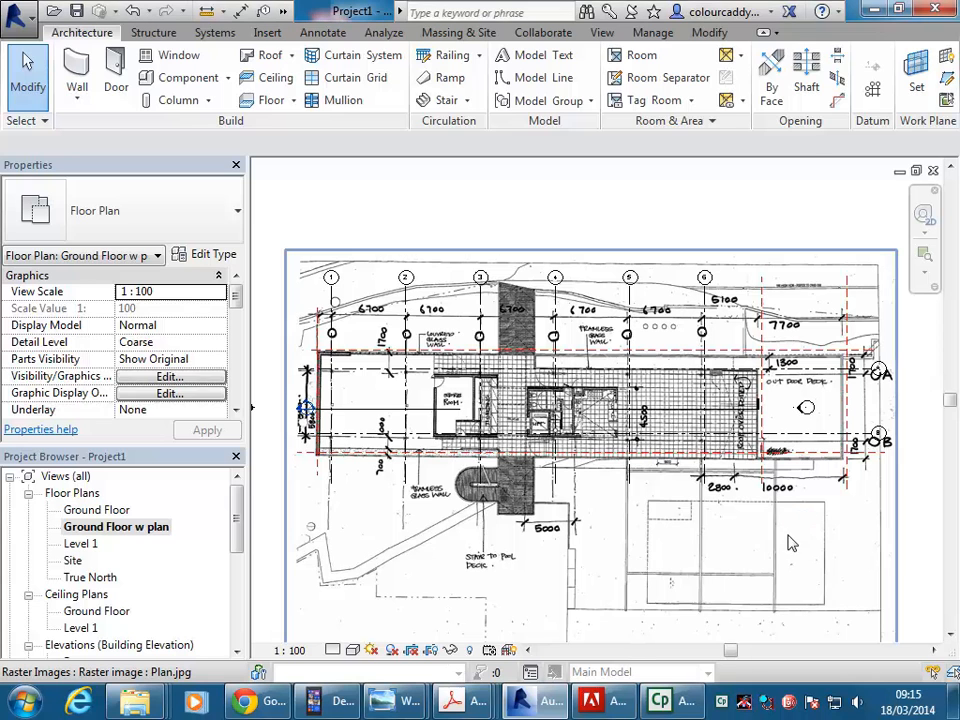
{"action": "middle_click_drag", "start_coordinate": [757, 241], "coordinate": [669, 263]}
{"action": "left_click_drag", "start_coordinate": [810, 273], "coordinate": [819, 272]}
{"action": "middle_click_drag", "start_coordinate": [739, 443], "coordinate": [766, 419]}
{"action": "scroll", "coordinate": [814, 428], "scroll_direction": "down", "scroll_amount": 1}
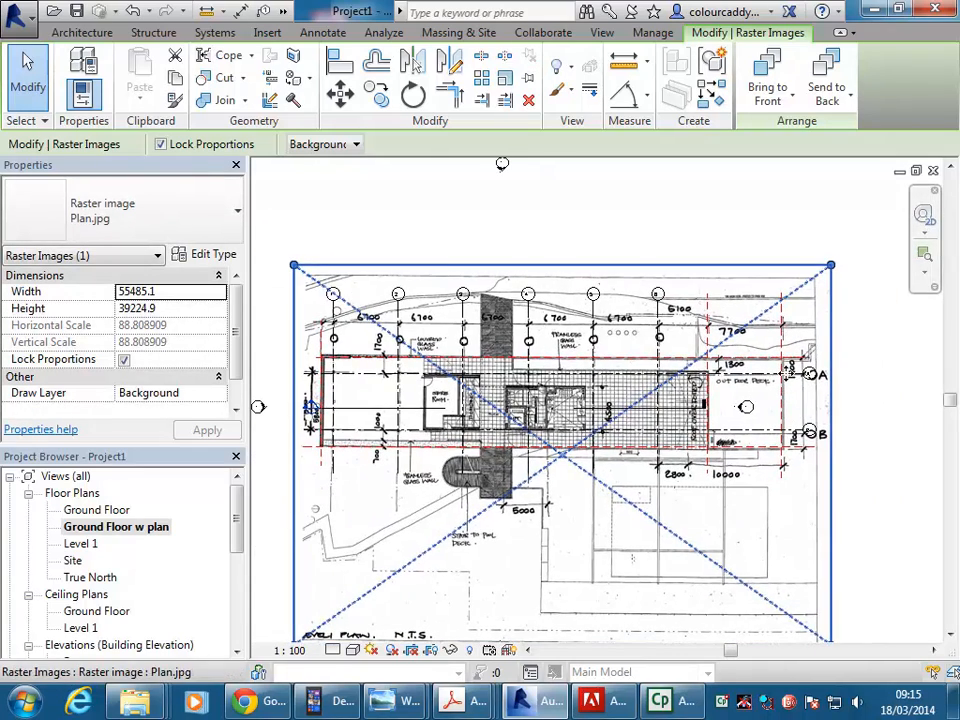
{"action": "left_click_drag", "start_coordinate": [831, 266], "coordinate": [829, 266]}
{"action": "middle_click_drag", "start_coordinate": [640, 224], "coordinate": [620, 209]}
{"action": "mouse_move", "coordinate": [492, 228]}
{"action": "middle_mouse_down"}
{"action": "mouse_move", "coordinate": [489, 212]}
{"action": "mouse_move", "coordinate": [469, 211]}
{"action": "middle_mouse_up"}
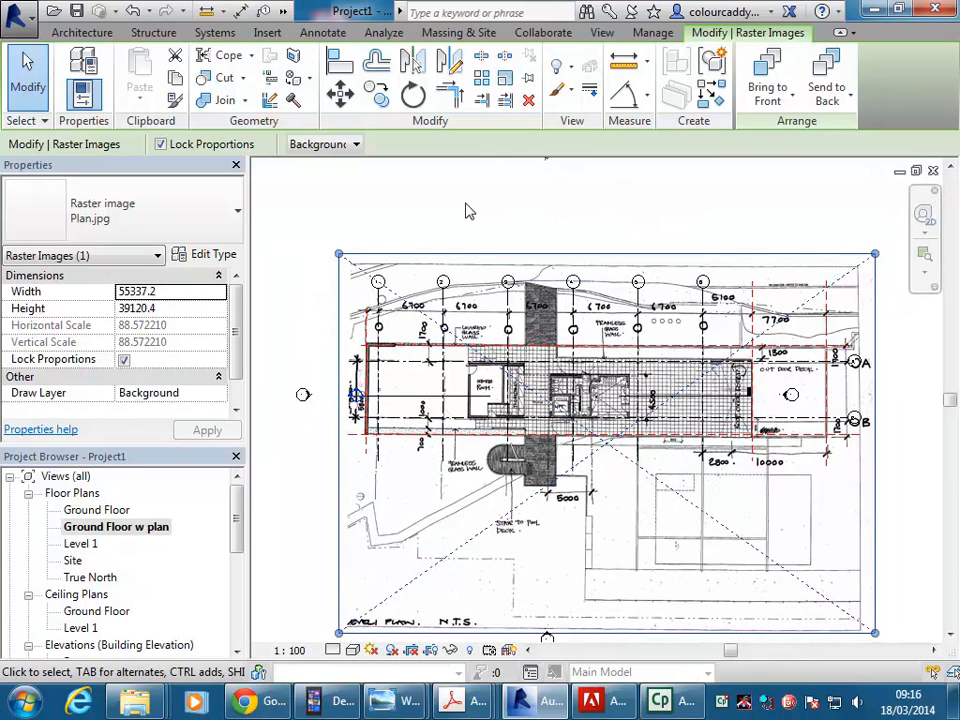
Nudge the plan image up and back down to line its walls up with the horizontal reference planes.
{"action": "key", "text": "Up"}
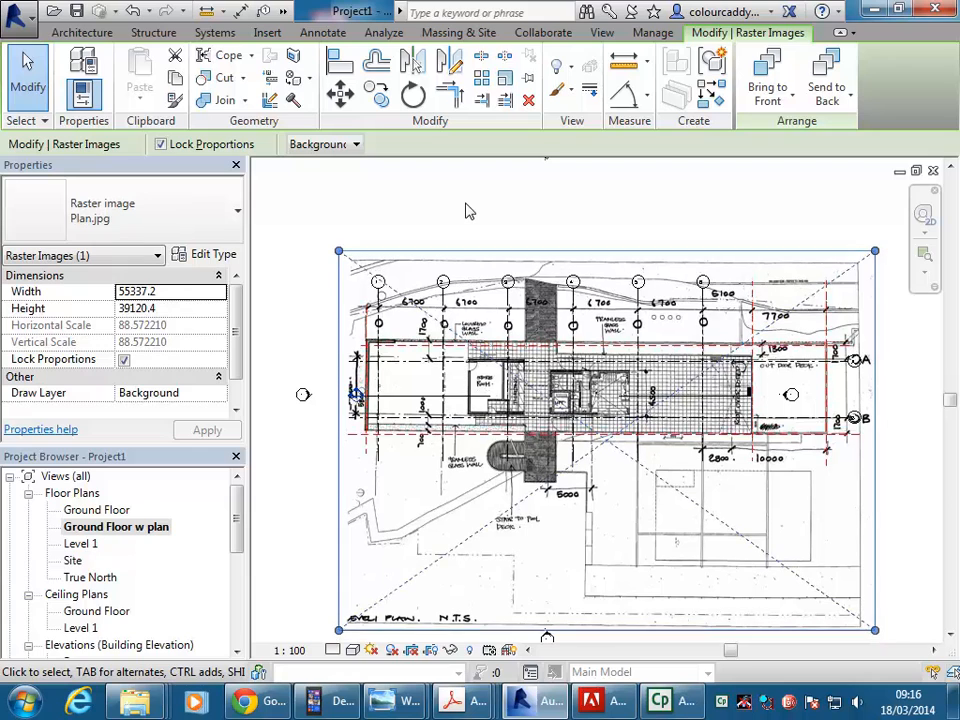
{"action": "key", "text": "Down"}
{"action": "scroll", "coordinate": [450, 440], "scroll_direction": "up", "scroll_amount": 3}
{"action": "scroll", "coordinate": [455, 370], "scroll_direction": "down", "scroll_amount": 4}
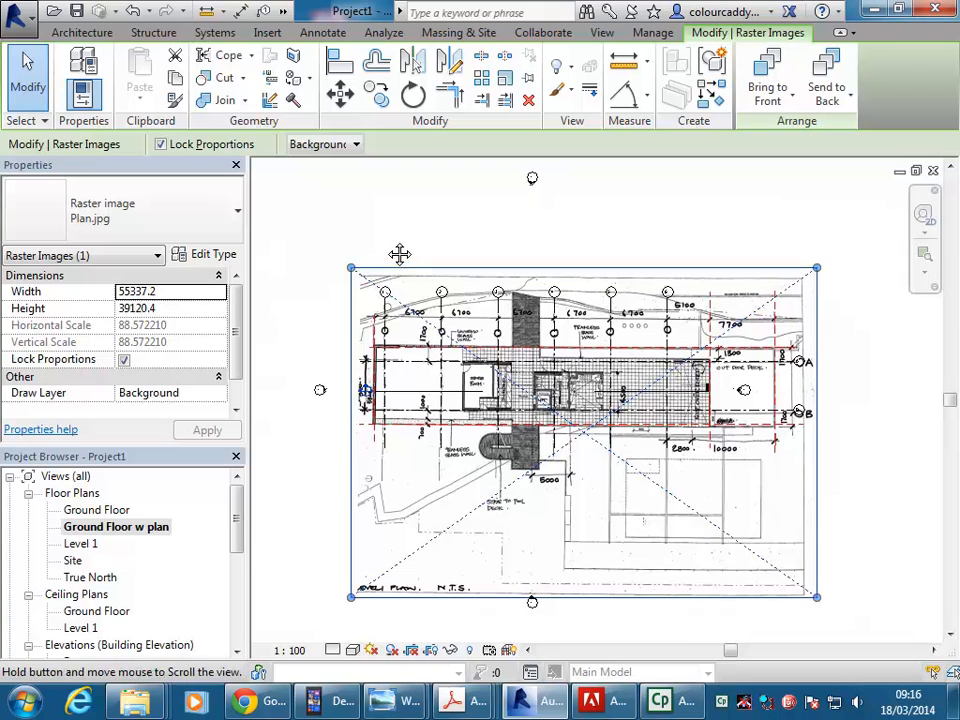
{"action": "middle_click_drag", "start_coordinate": [399, 254], "coordinate": [389, 248]}
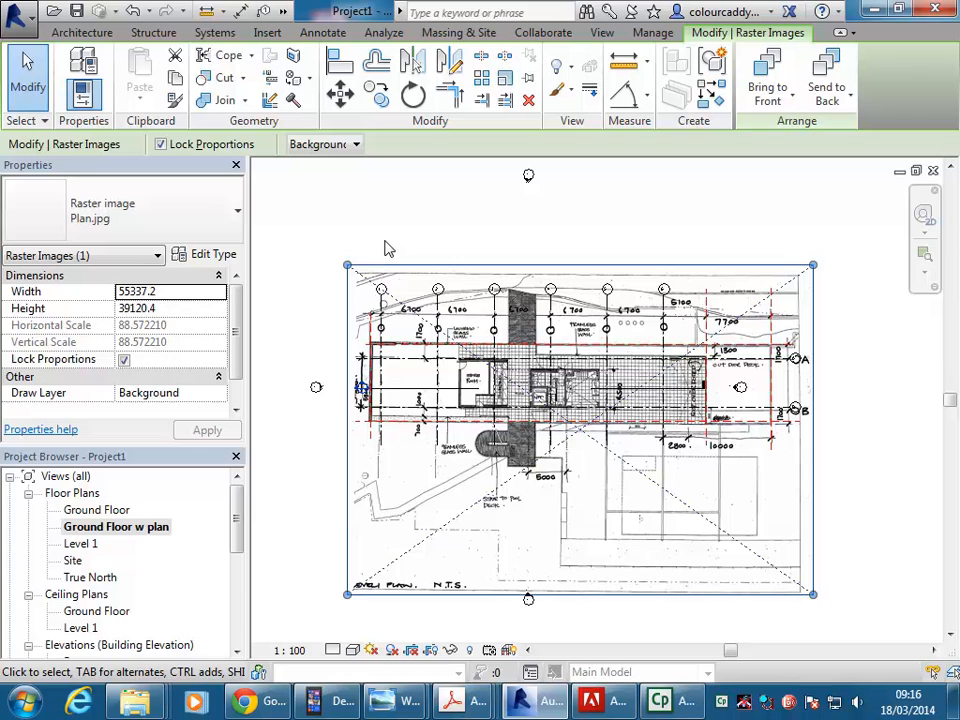
Inspect how the plan image lines up with the grid lines and reference planes from the left wall to the store room.
{"action": "scroll", "coordinate": [420, 280], "scroll_direction": "up", "scroll_amount": 8}
{"action": "middle_click_drag", "start_coordinate": [491, 468], "coordinate": [508, 570]}
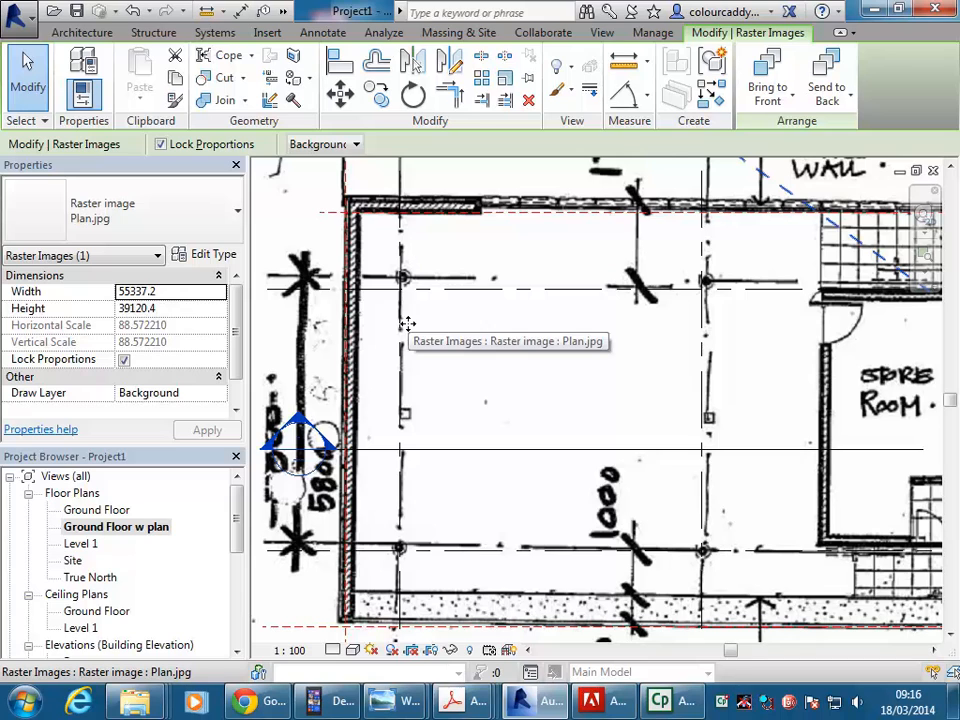
{"action": "scroll", "coordinate": [408, 324], "scroll_direction": "down", "scroll_amount": 7}
{"action": "middle_click_drag", "start_coordinate": [576, 340], "coordinate": [424, 339]}
{"action": "scroll", "coordinate": [477, 357], "scroll_direction": "up", "scroll_amount": 6}
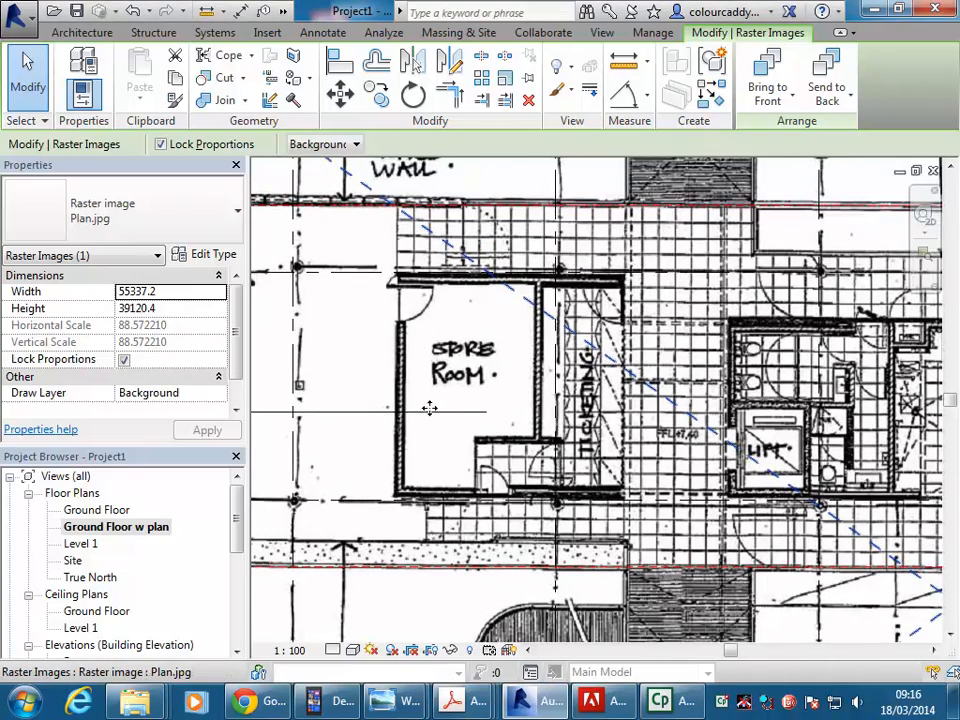
{"action": "scroll", "coordinate": [428, 335], "scroll_direction": "down", "scroll_amount": 3}
{"action": "scroll", "coordinate": [425, 320], "scroll_direction": "up", "scroll_amount": 5}
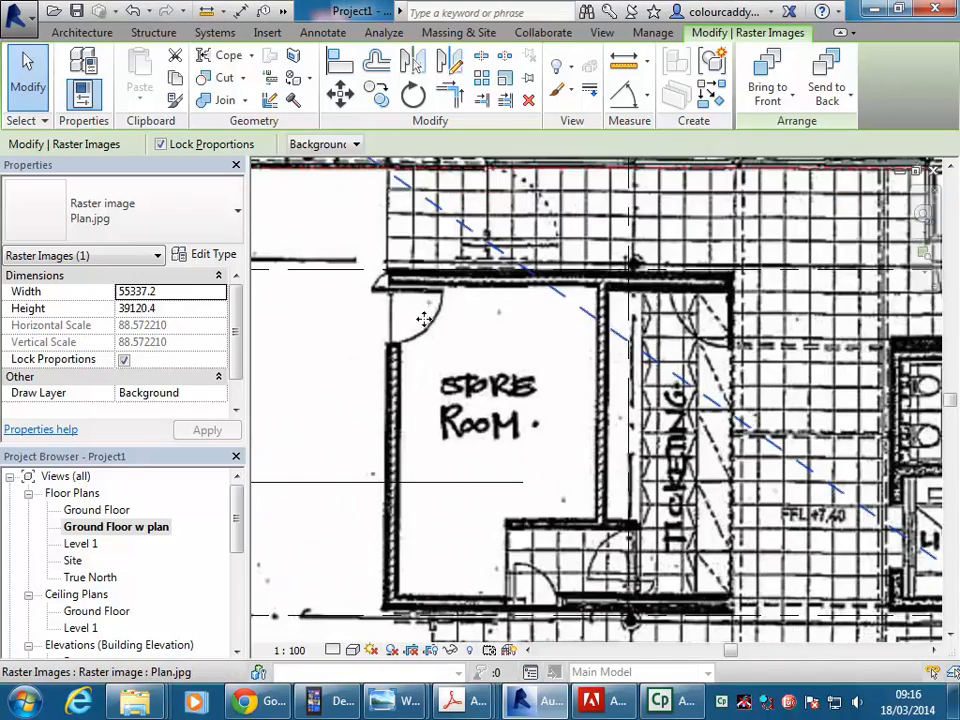
Deselect the plan image and check its overall fit against the grid lines and reference planes.
{"action": "scroll", "coordinate": [481, 344], "scroll_direction": "down", "scroll_amount": 2}
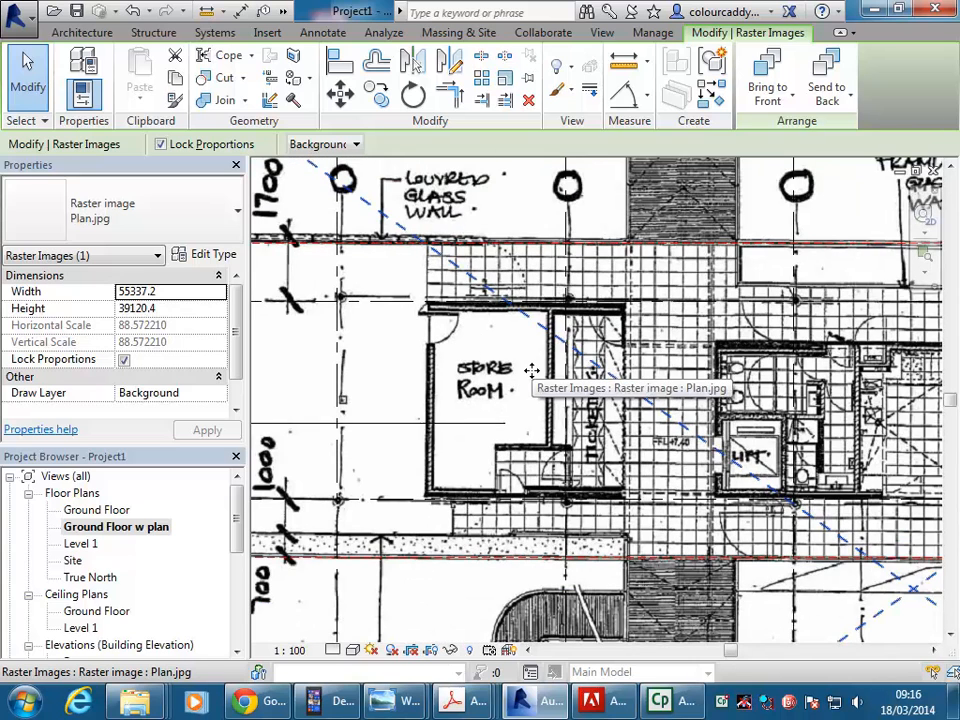
{"action": "scroll", "coordinate": [532, 371], "scroll_direction": "down", "scroll_amount": 6}
{"action": "middle_click_drag", "start_coordinate": [532, 371], "coordinate": [593, 367]}
{"action": "scroll", "coordinate": [625, 363], "scroll_direction": "down", "scroll_amount": 1}
{"action": "left_click", "coordinate": [359, 291]}
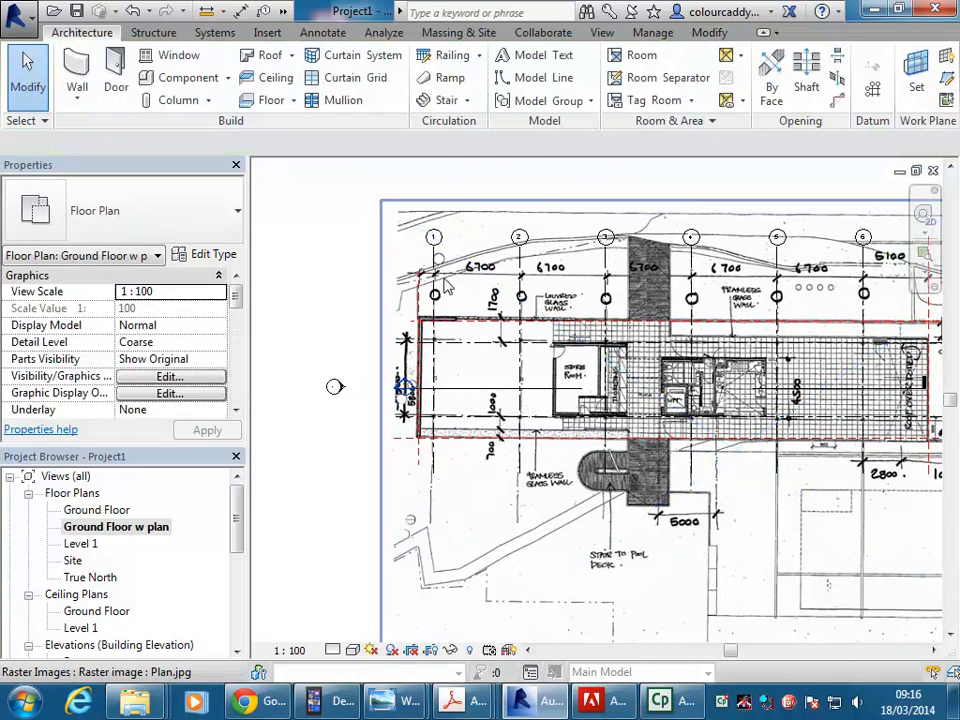
Open the Ground Floor view and return to Ground Floor w plan to compare the layout without and with the plan image.
{"action": "double_click", "coordinate": [120, 511]}
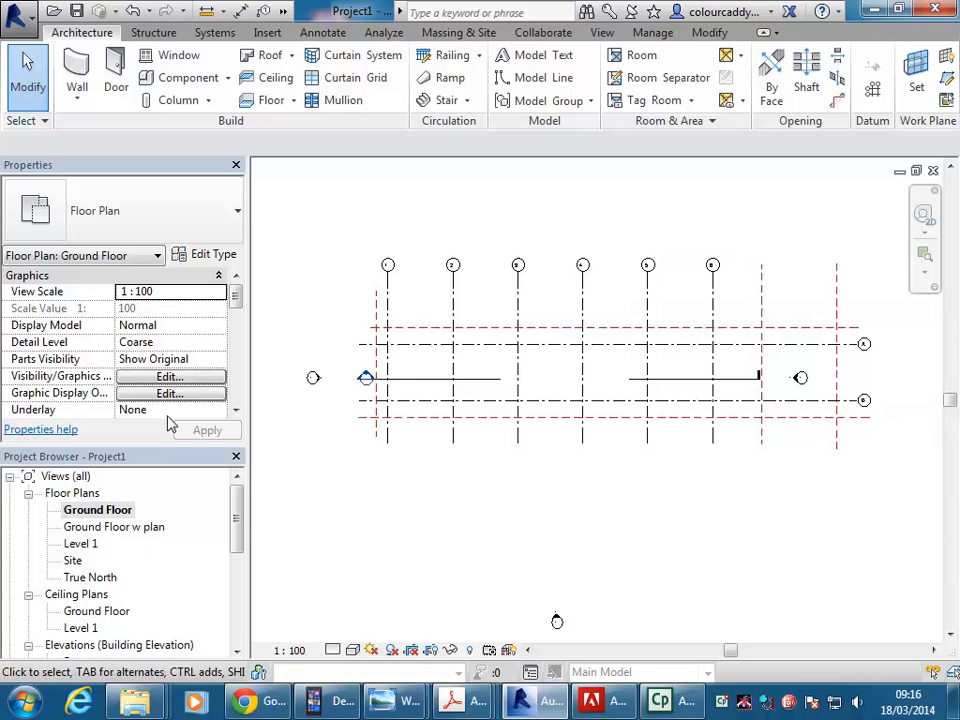
{"action": "double_click", "coordinate": [138, 527]}
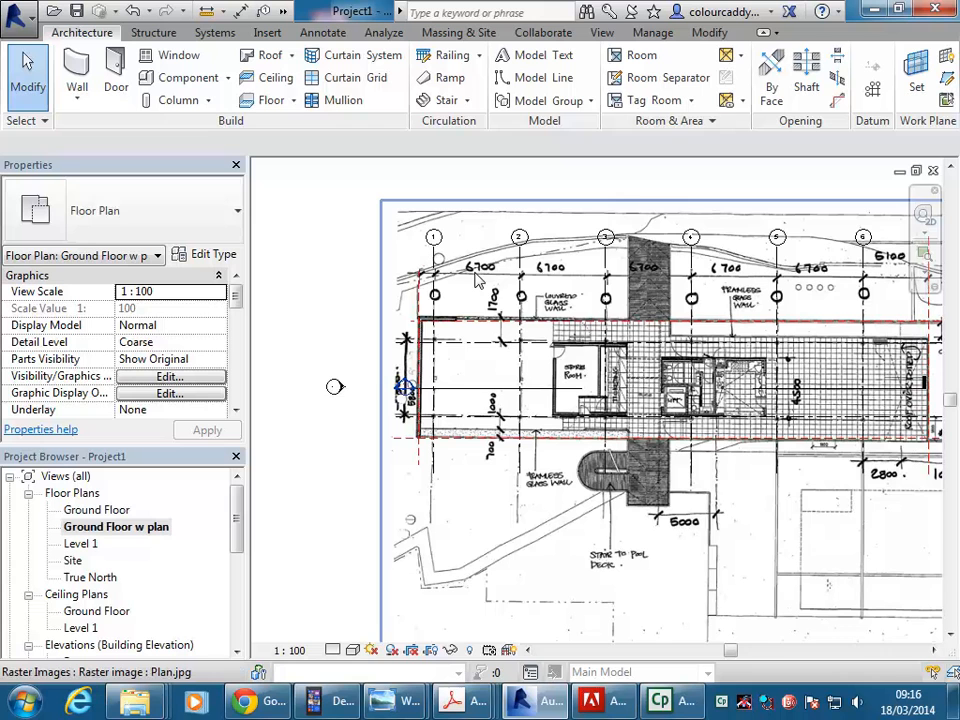
{"action": "middle_click_drag", "start_coordinate": [706, 336], "coordinate": [561, 340]}
{"action": "scroll", "coordinate": [635, 336], "scroll_direction": "down", "scroll_amount": 1}
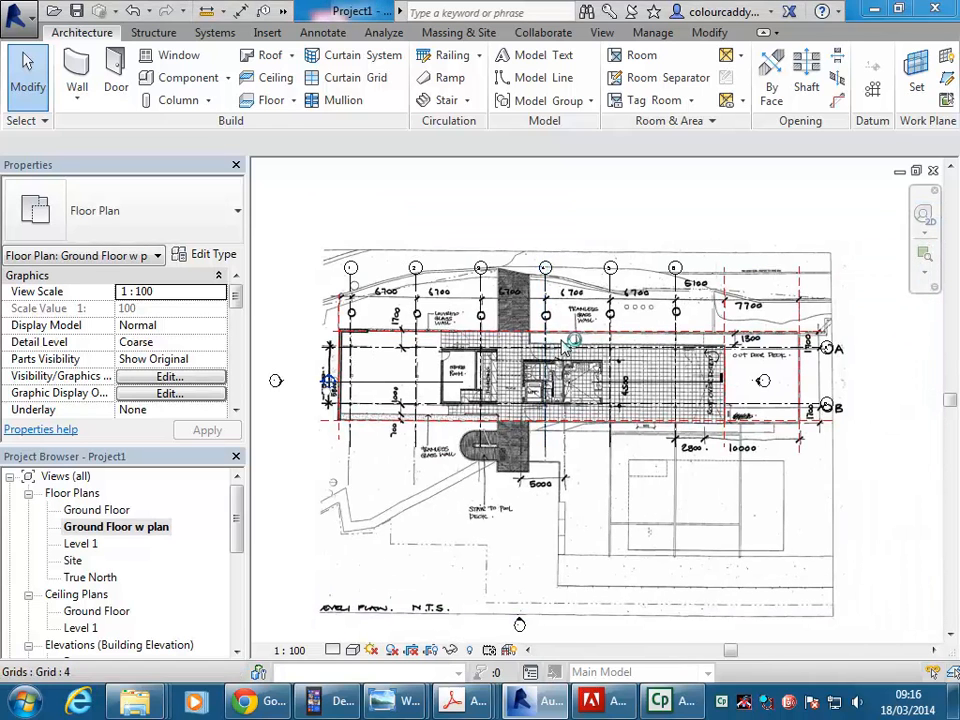
{"action": "middle_click_drag", "start_coordinate": [540, 213], "coordinate": [557, 199]}
{"action": "scroll", "coordinate": [570, 198], "scroll_direction": "down", "scroll_amount": 1}
{"action": "scroll", "coordinate": [557, 199], "scroll_direction": "up", "scroll_amount": 1}
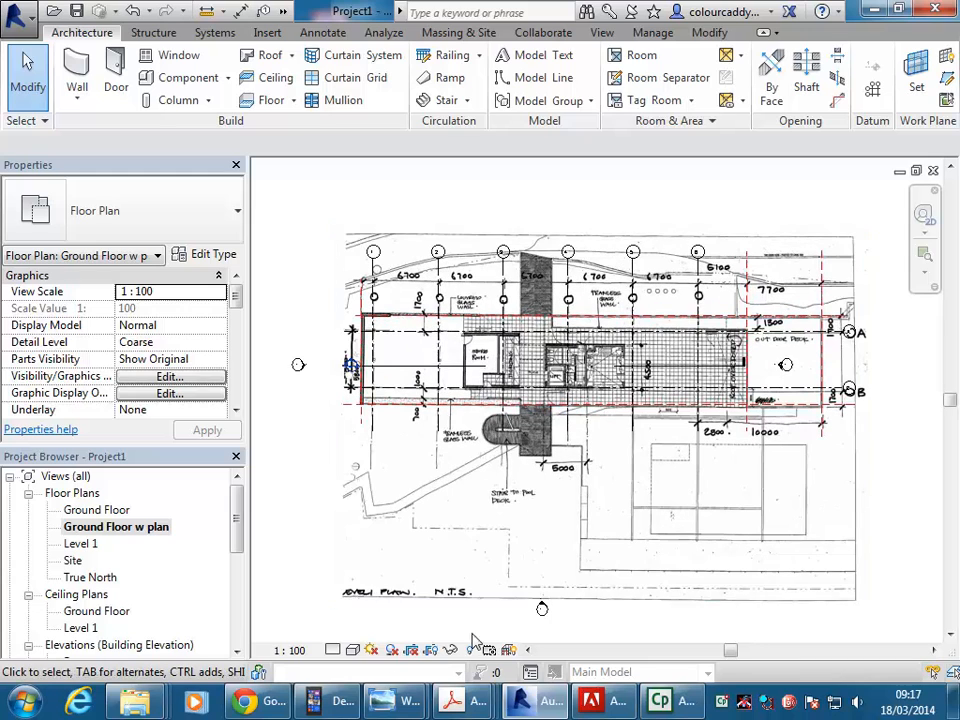
Switch to Windows Photo Viewer to examine the building's orientation in Site-satellite-photo.png, and return to Revit.
{"action": "mouse_move", "coordinate": [380, 703]}
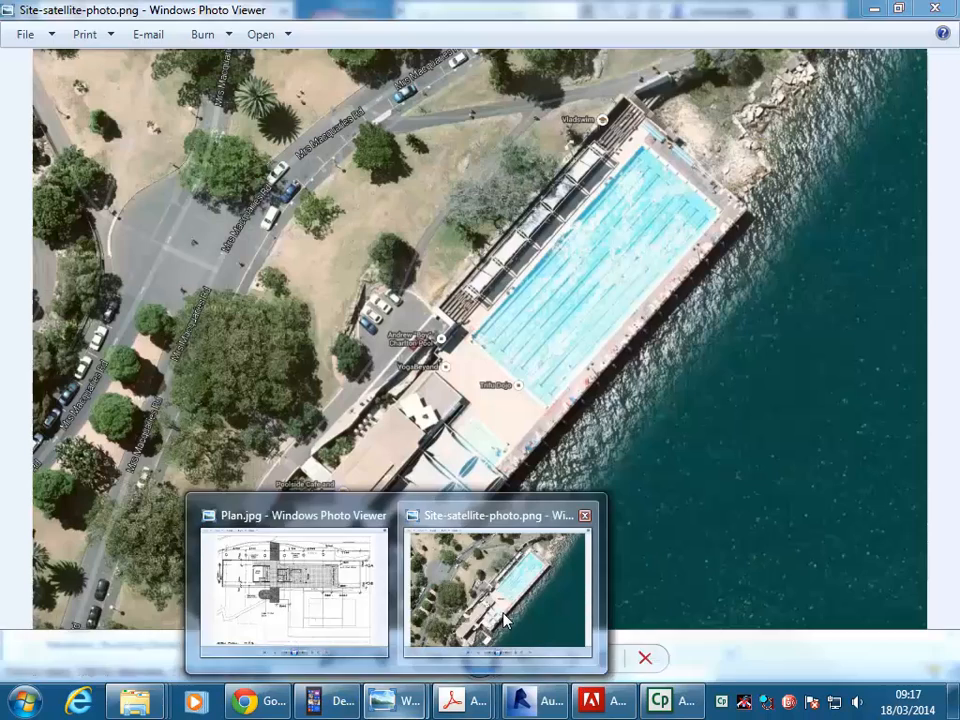
{"action": "left_click", "coordinate": [497, 574]}
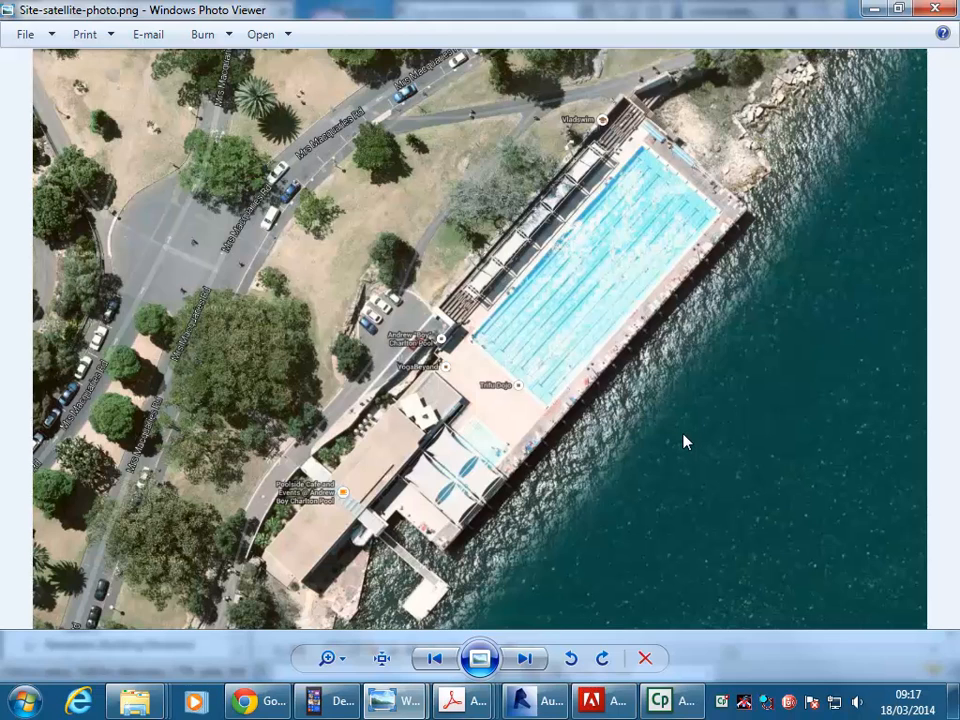
{"action": "left_click", "coordinate": [873, 8]}
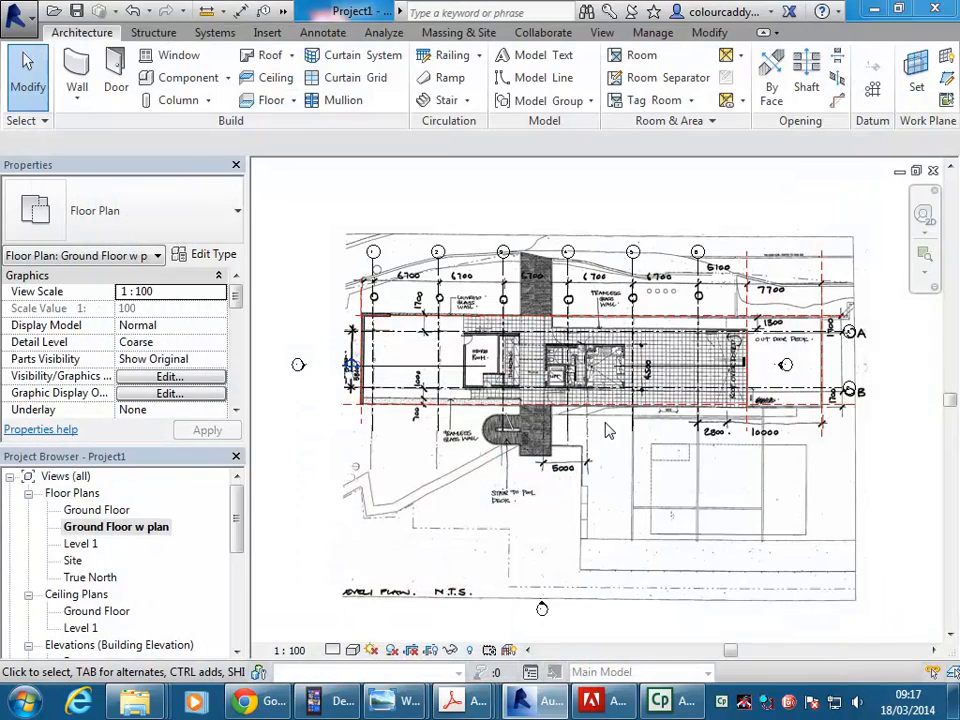
{"action": "left_click", "coordinate": [672, 708]}
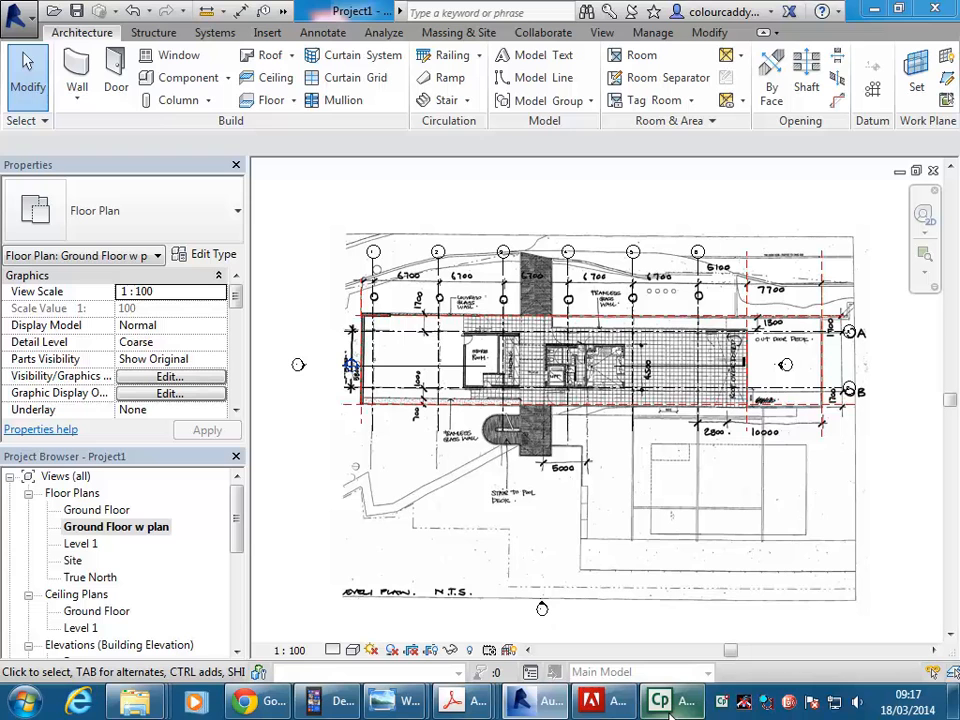